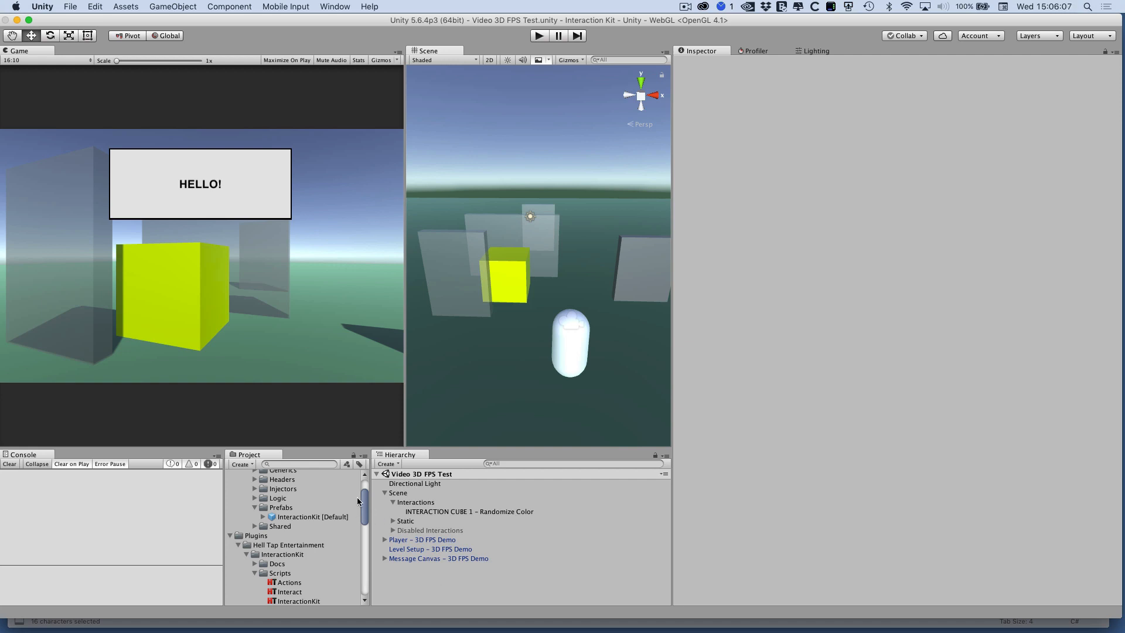
Play-test the scene by walking the first-person player around the yellow cube and surrounding walls, and end play mode
click(540, 36)
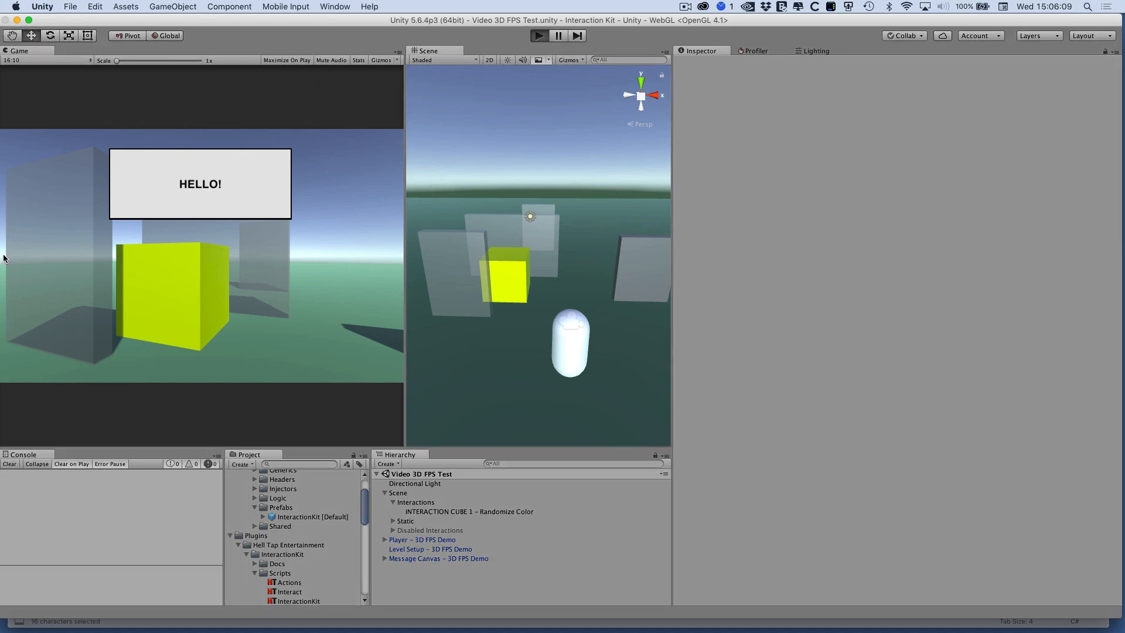
key(s)
key(d)
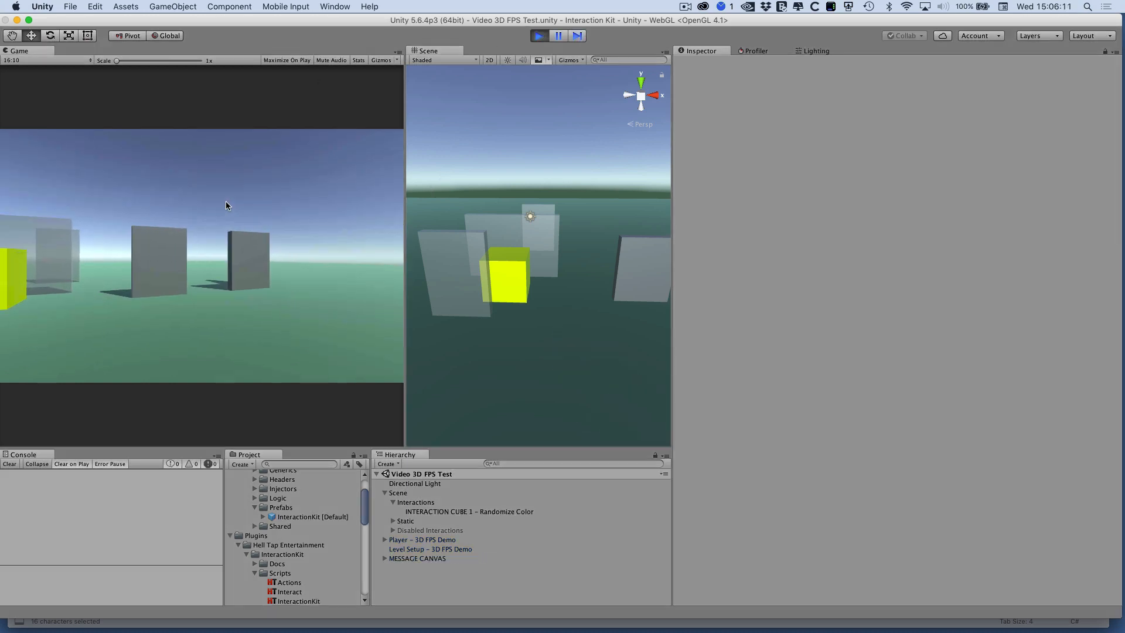
key(w)
key(w)
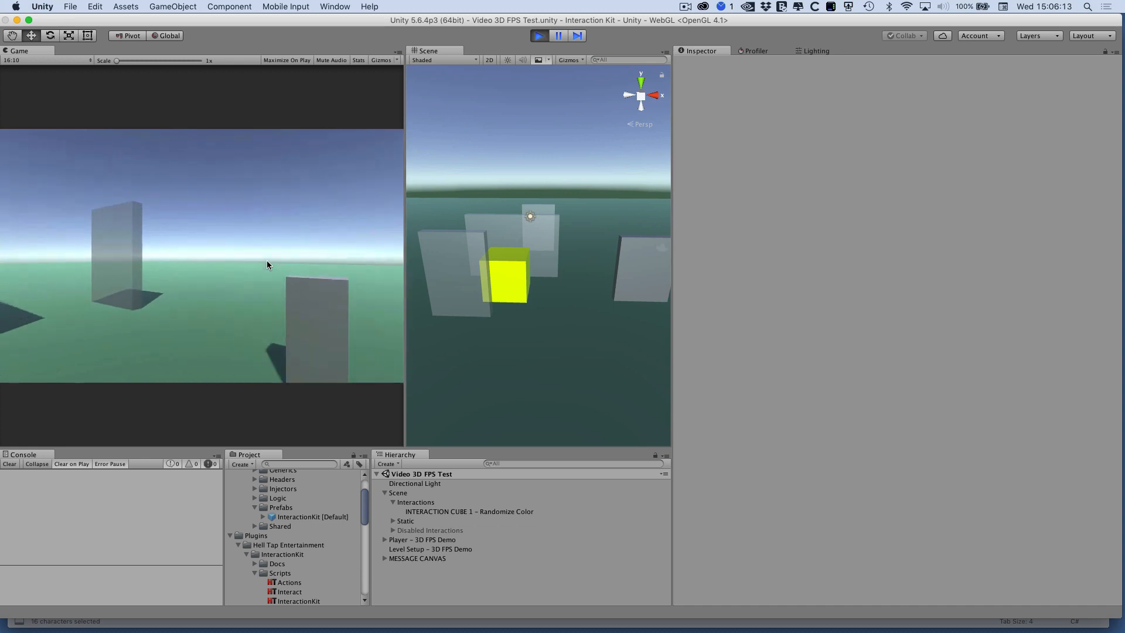
key(w)
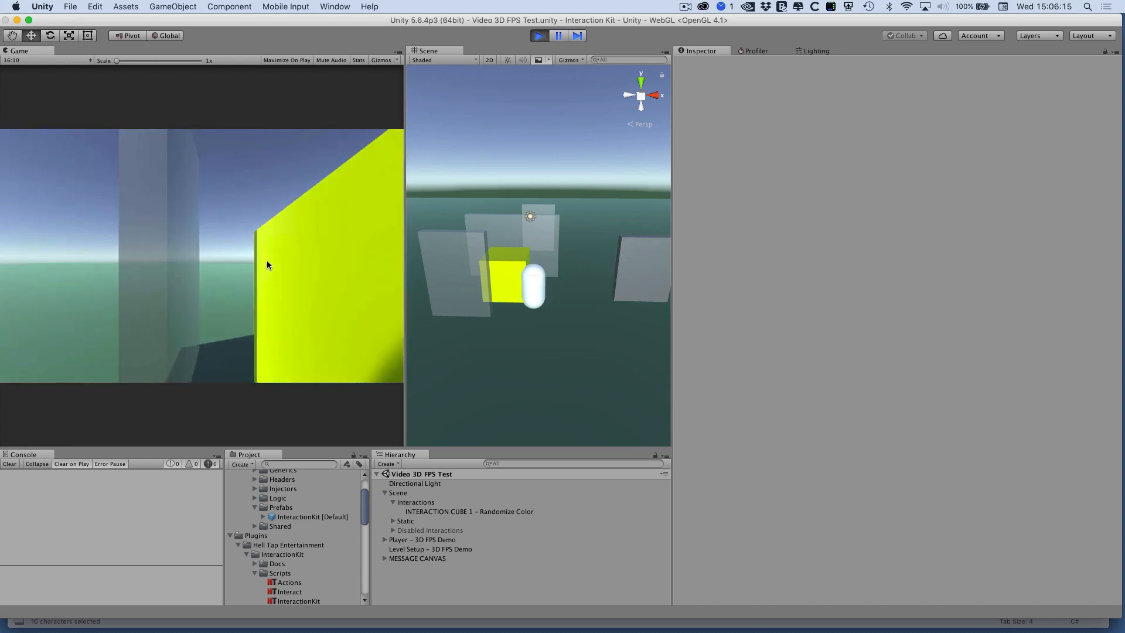
key(s)
key(w)
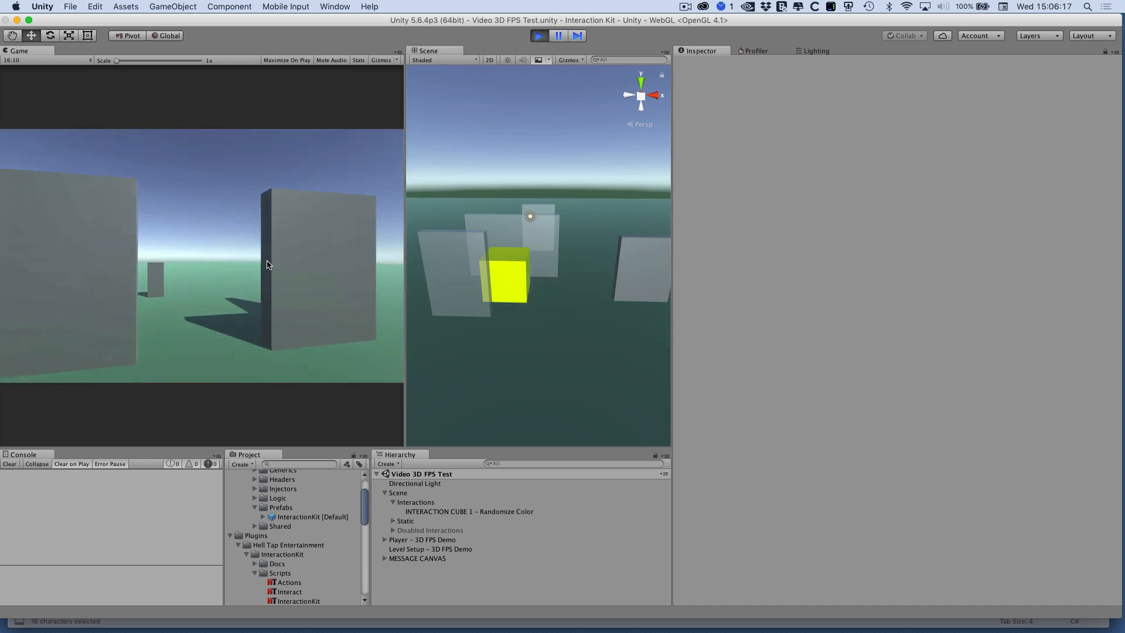
key(w)
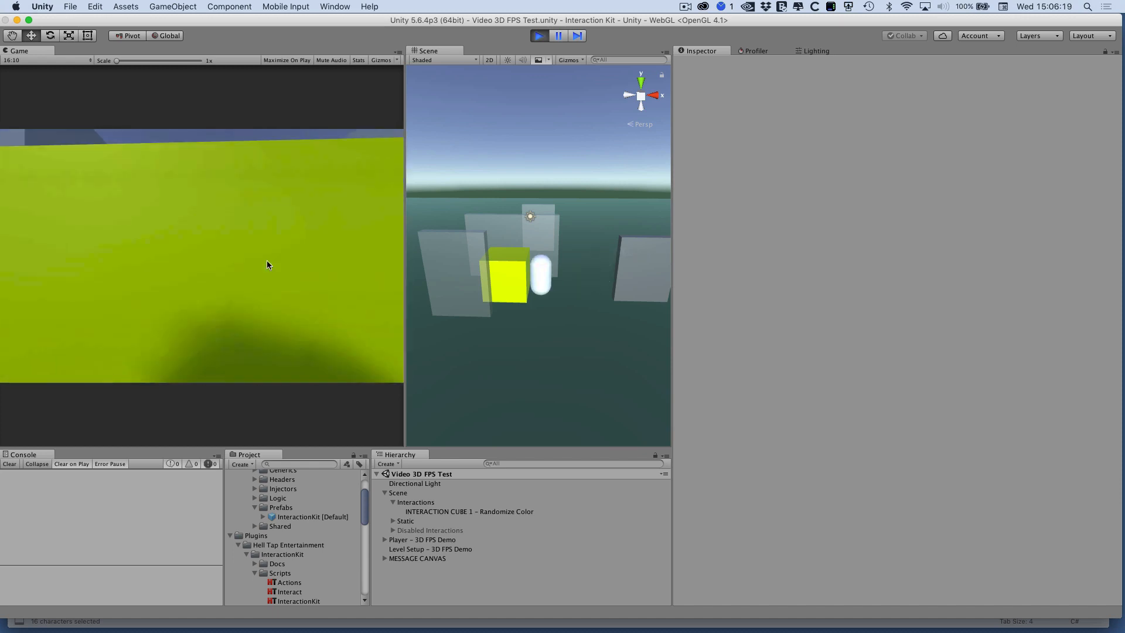
key(s)
key(s)
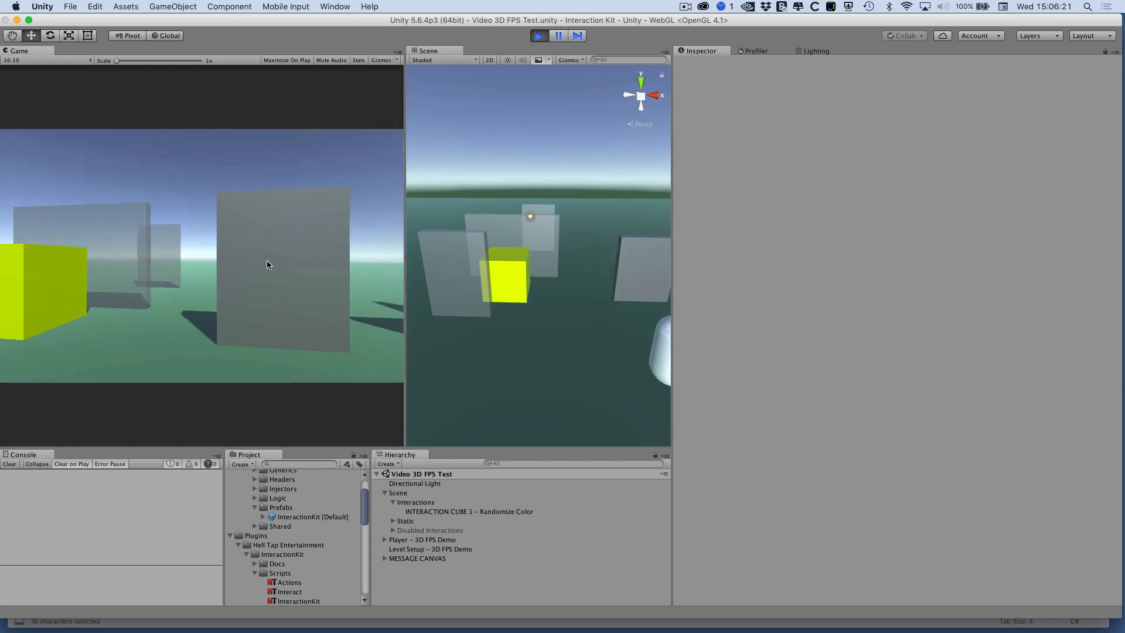
key(w)
key(w)
key(s)
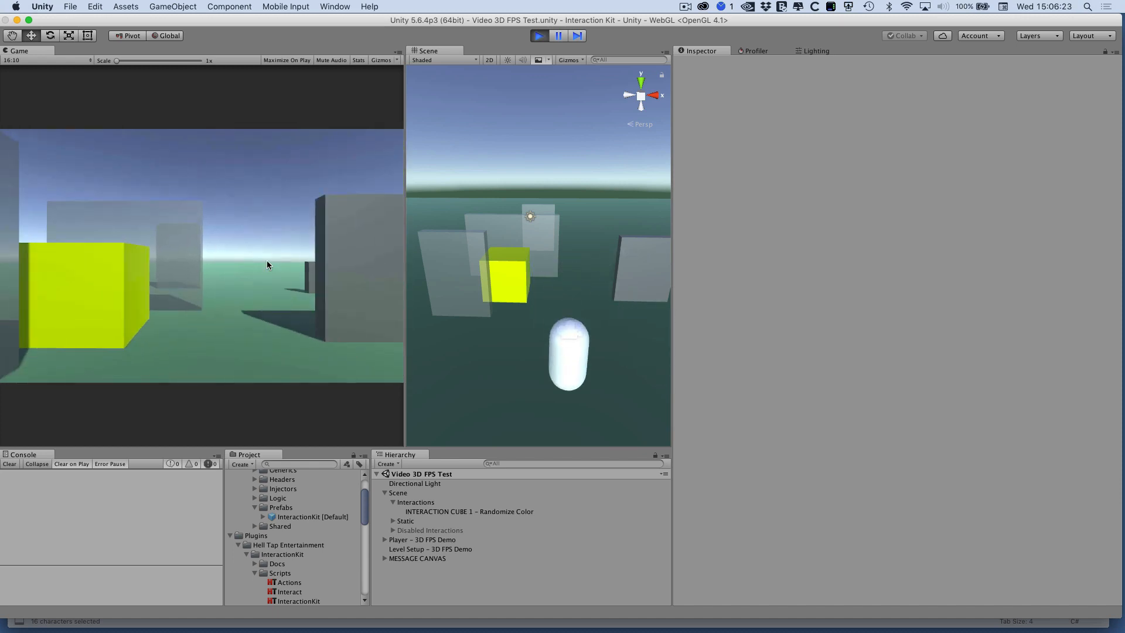
key(w)
key(s)
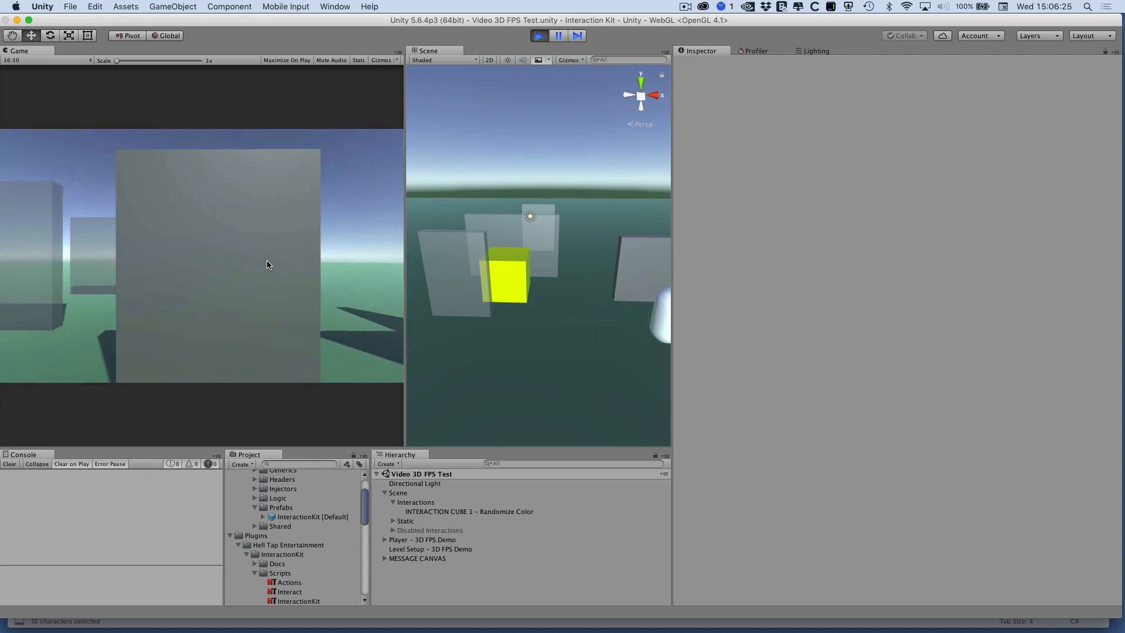
key(w)
key(s)
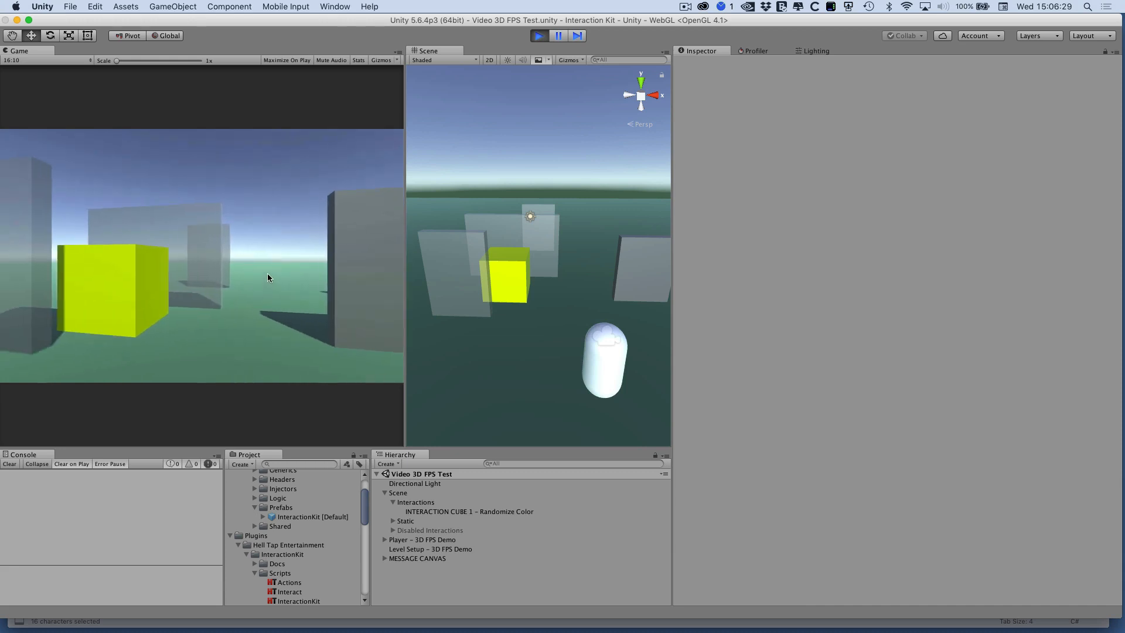
key(w)
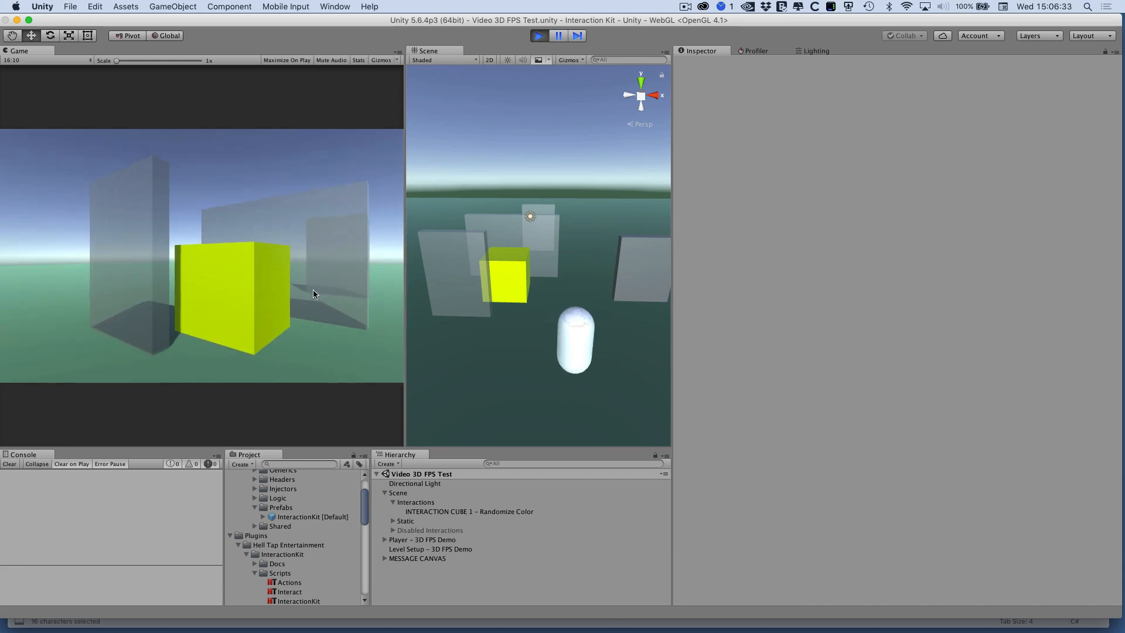
key(s)
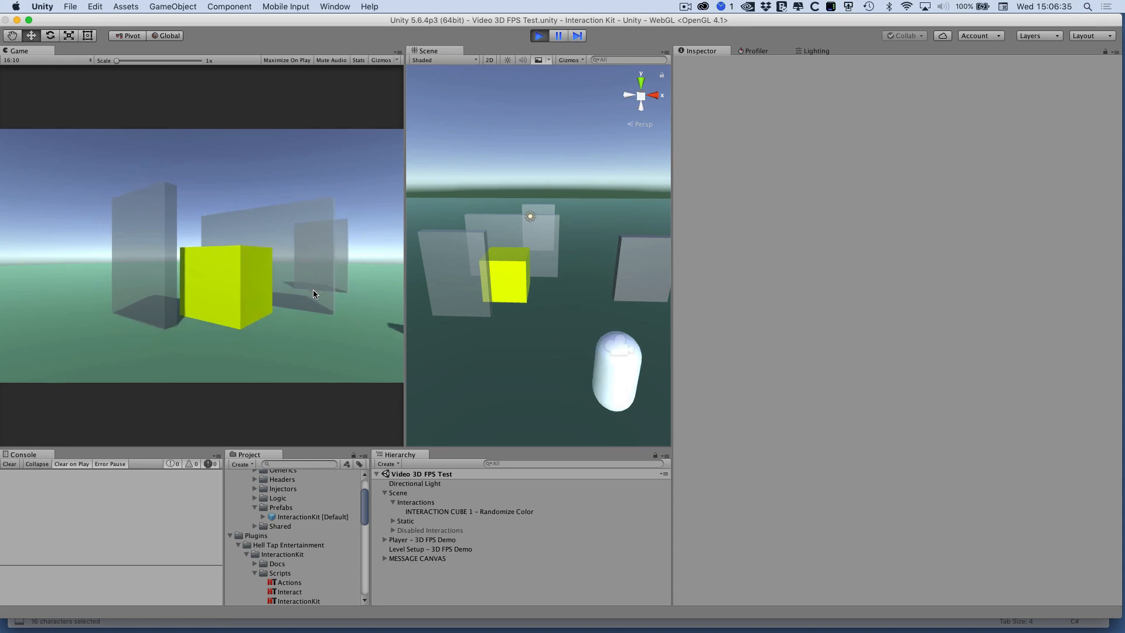
key(w)
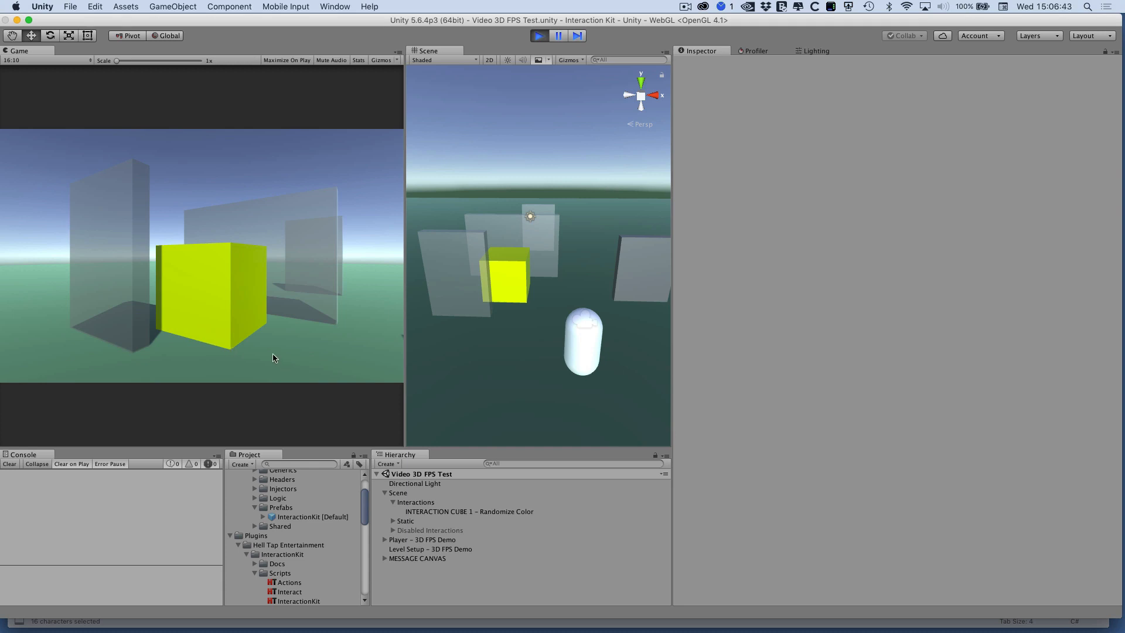
click(538, 37)
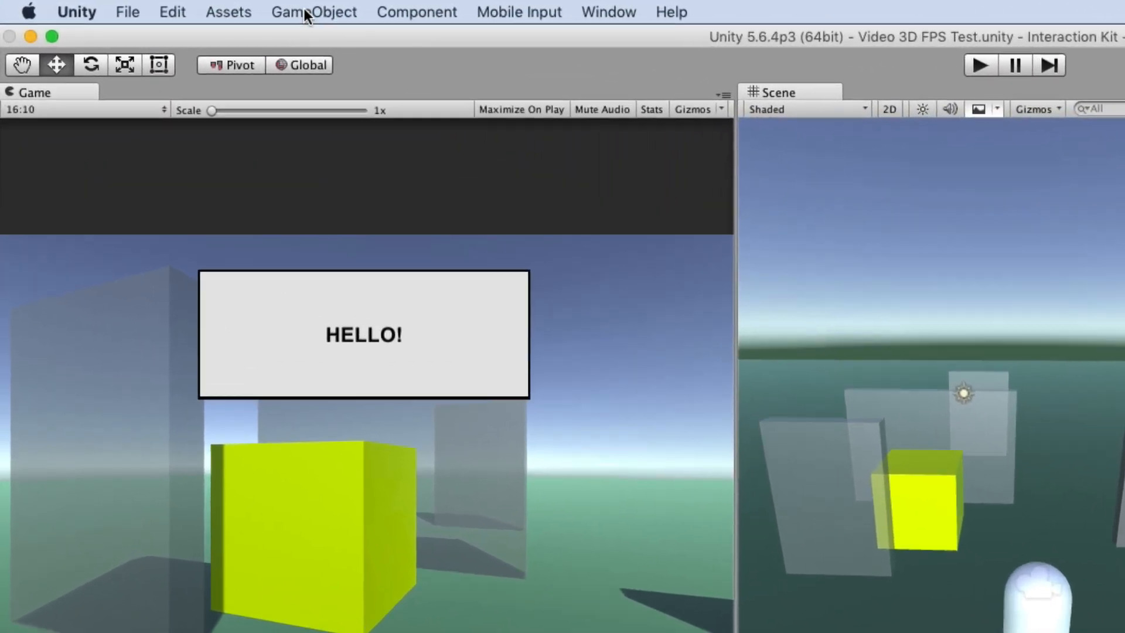
Create an InteractionKit System in the Video 3D FPS Test scene
click(262, 10)
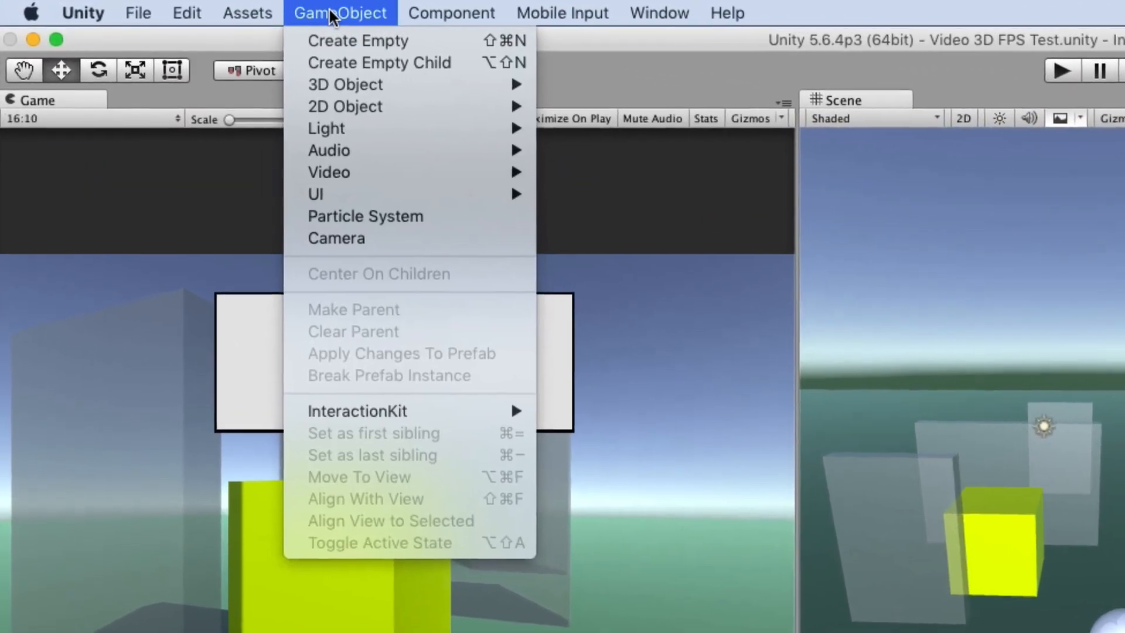
mouse_move(394, 417)
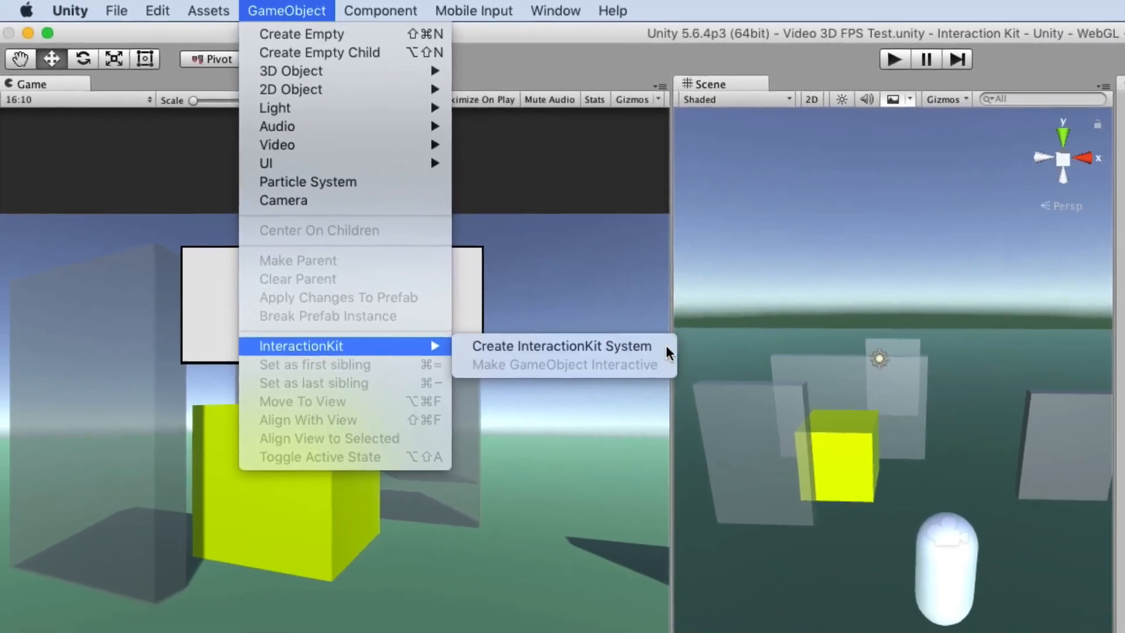
click(736, 384)
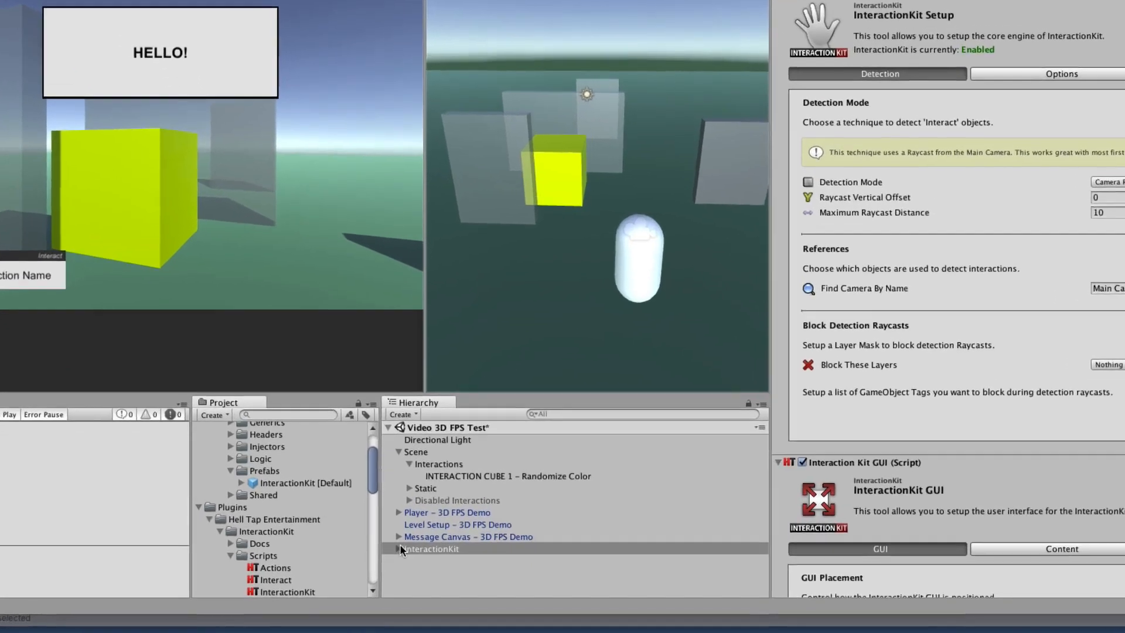
Inspect the InteractionKit object's child hierarchy, including its canvas and EventSystem, and return to the InteractionKit object
click(392, 558)
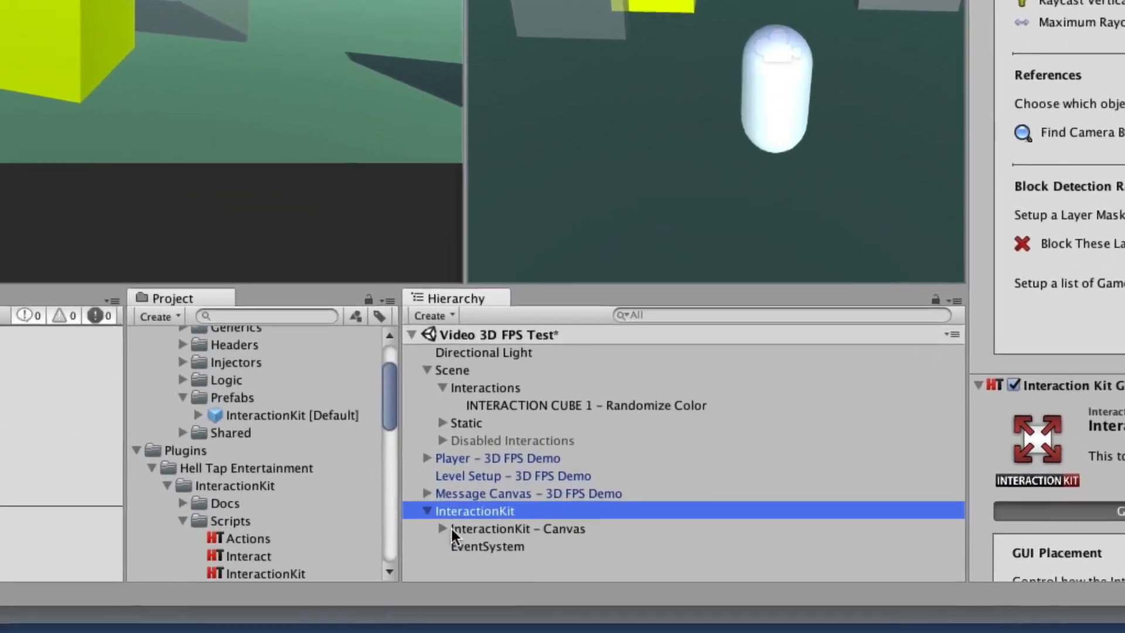
click(435, 537)
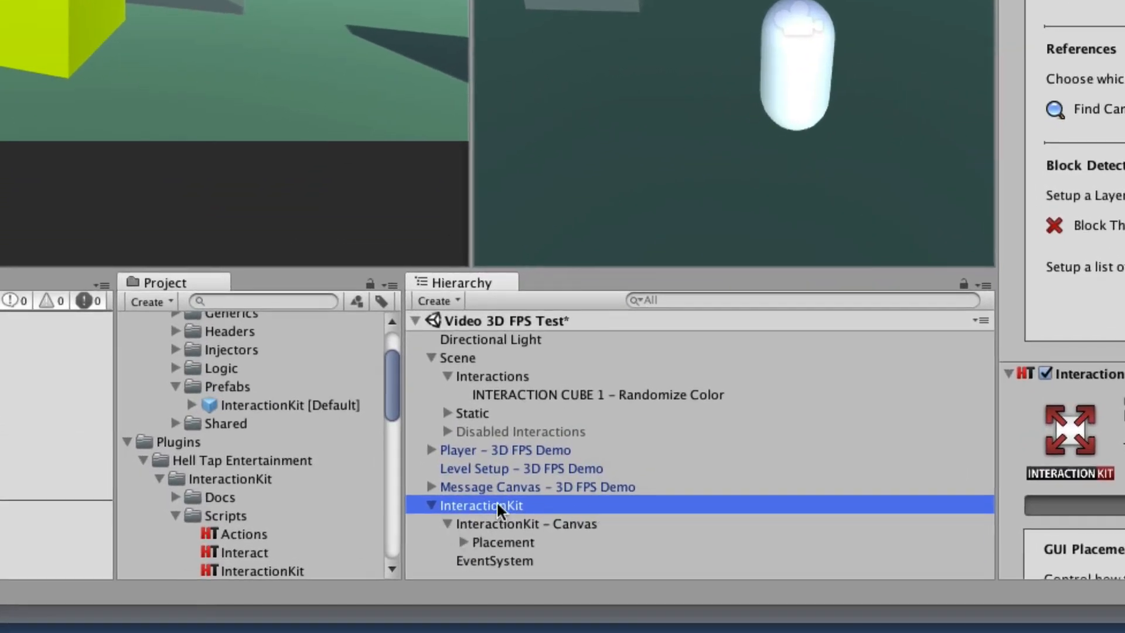
click(447, 524)
click(544, 540)
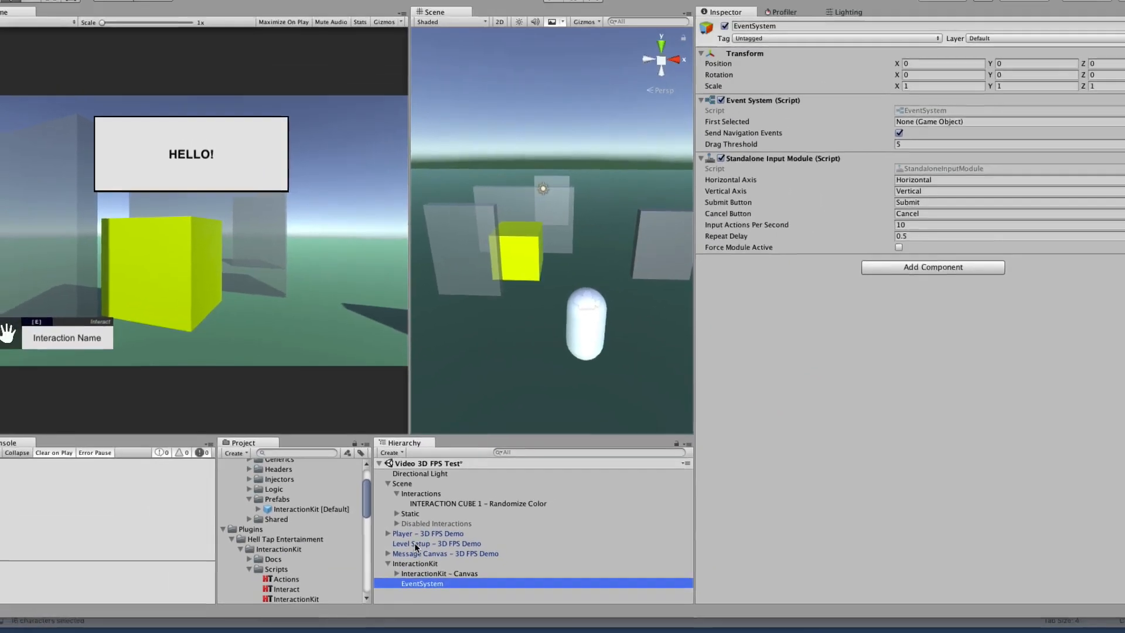
click(491, 550)
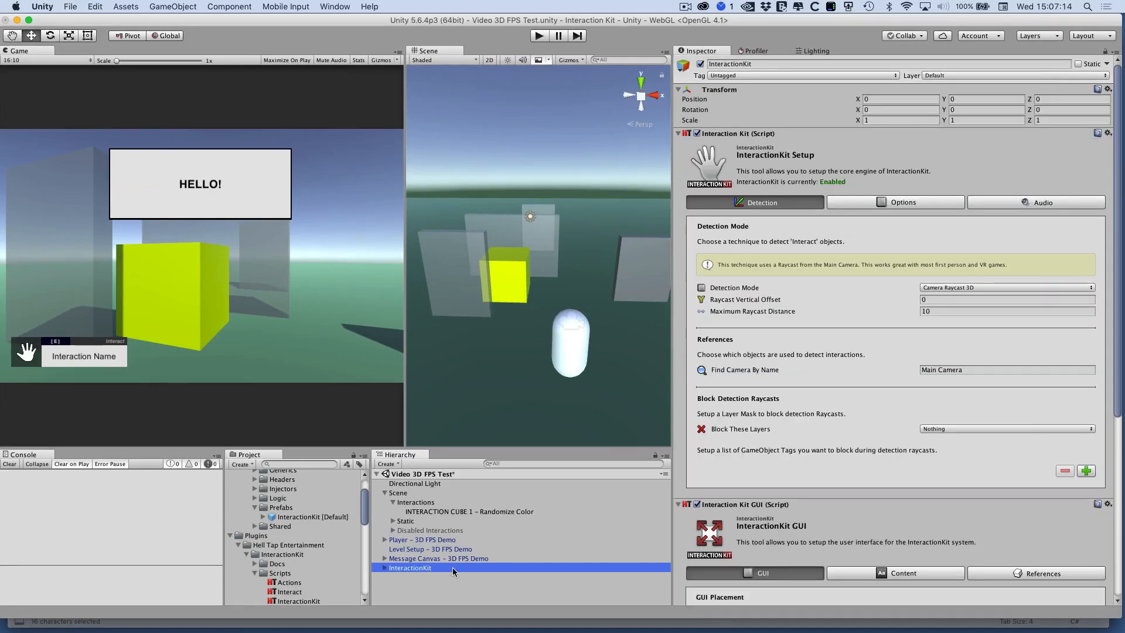
Examine the InteractionKit Setup and InteractionKit GUI components, covering detection, GUI placement and transition settings
scroll(815, 443, down, 5)
scroll(815, 441, up, 5)
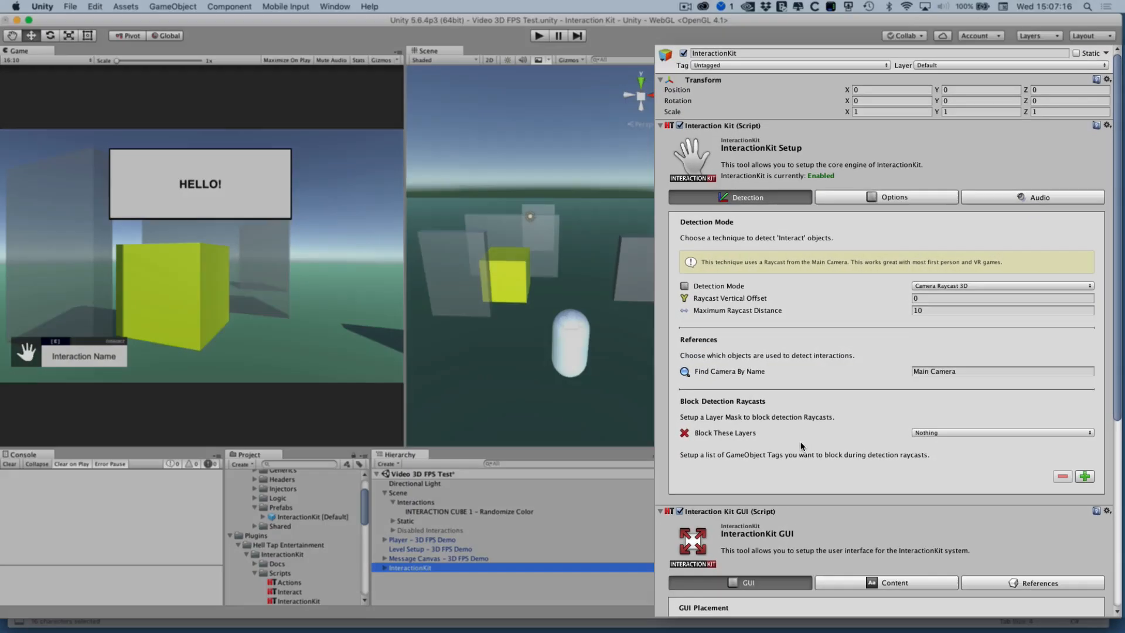
scroll(813, 441, down, 5)
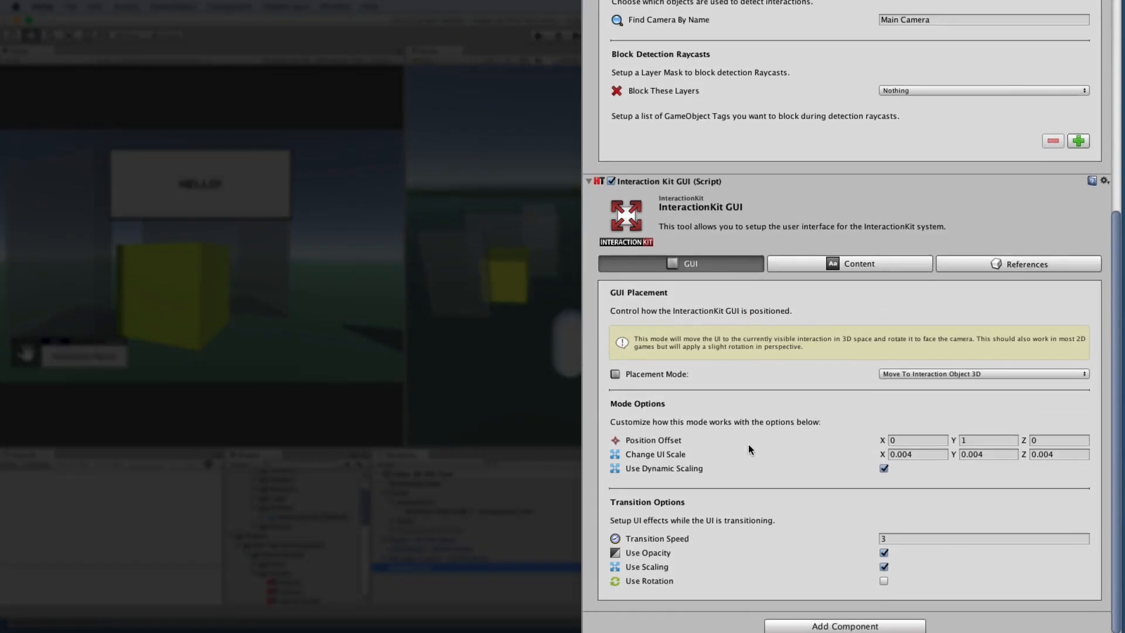
scroll(748, 444, up, 5)
scroll(748, 444, down, 3)
scroll(748, 444, up, 3)
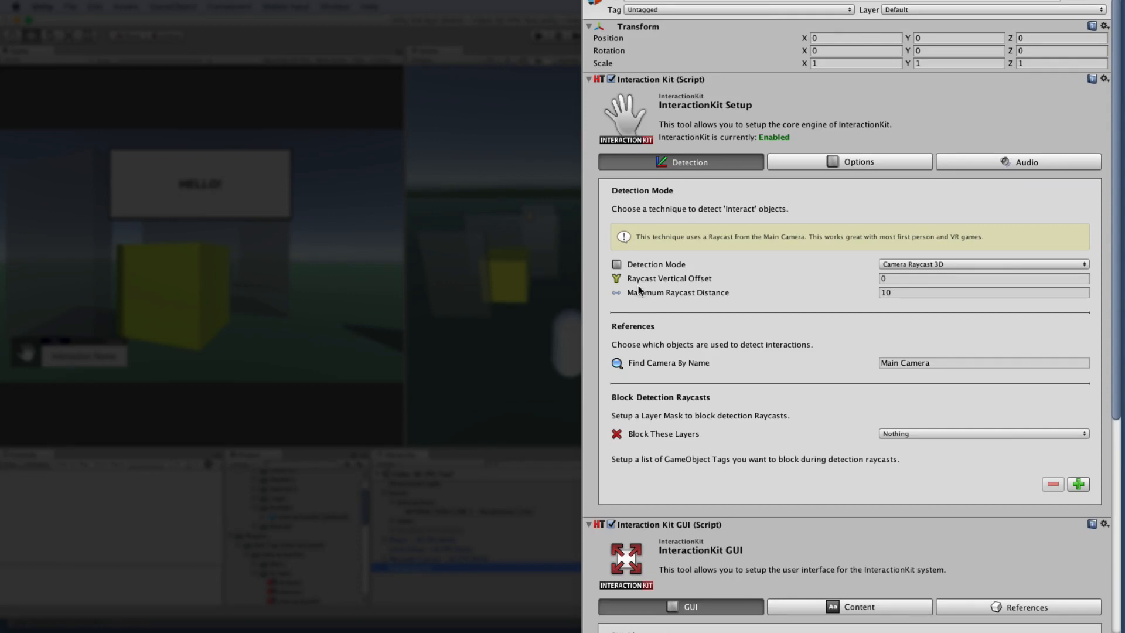
scroll(638, 293, down, 5)
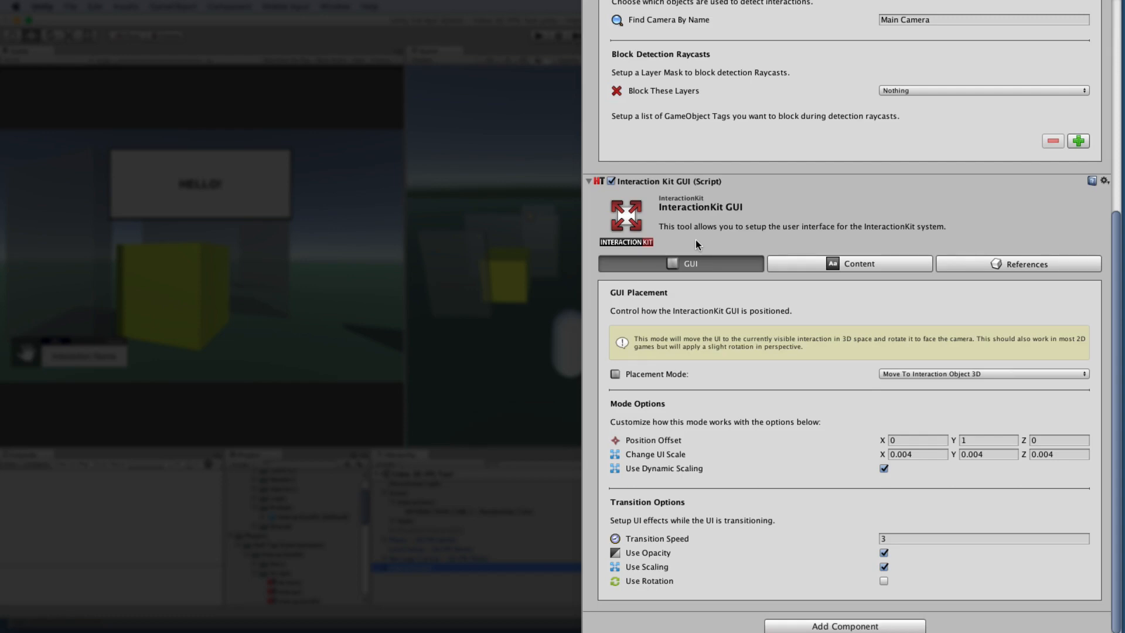
scroll(695, 240, up, 3)
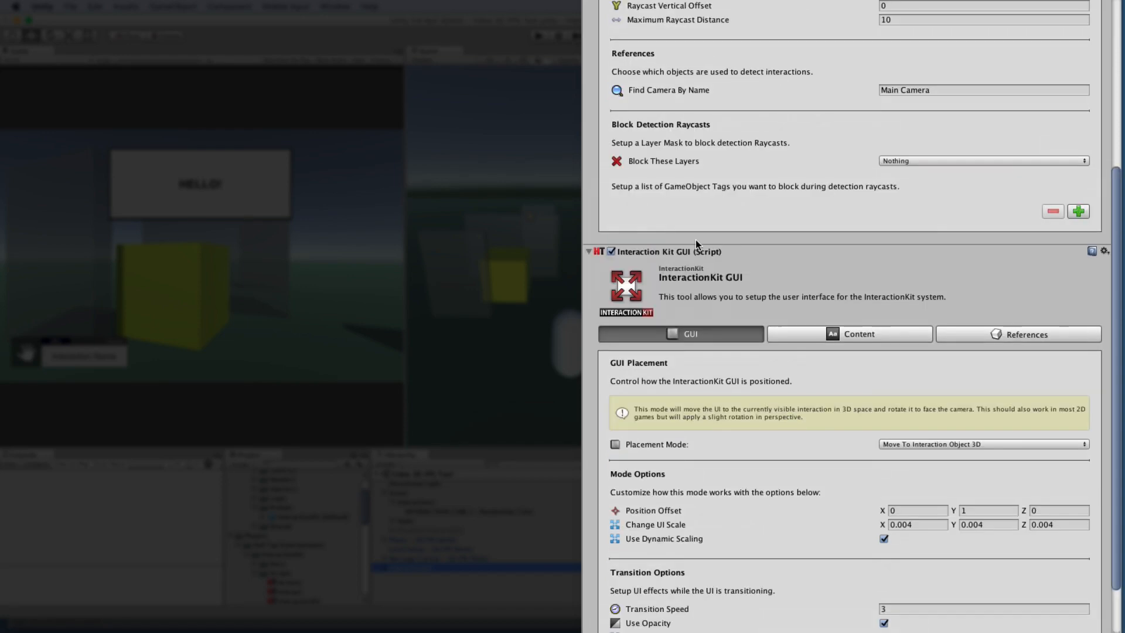
scroll(744, 473, down, 1)
scroll(744, 474, up, 10)
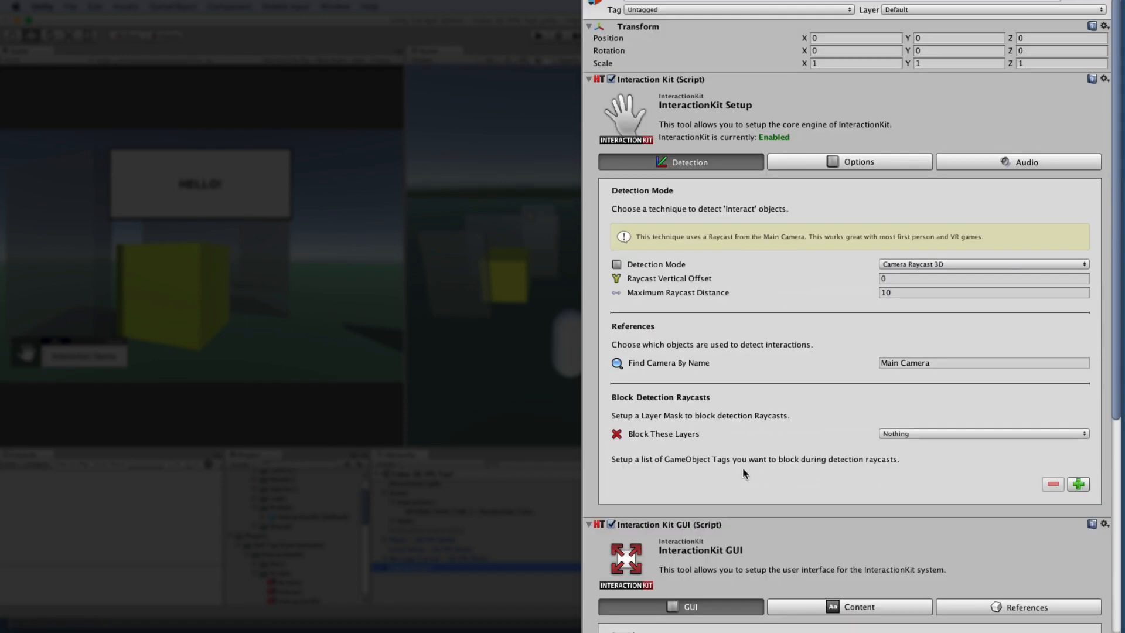
scroll(744, 474, down, 10)
scroll(743, 474, up, 10)
scroll(743, 473, down, 12)
scroll(742, 475, up, 12)
scroll(742, 474, down, 12)
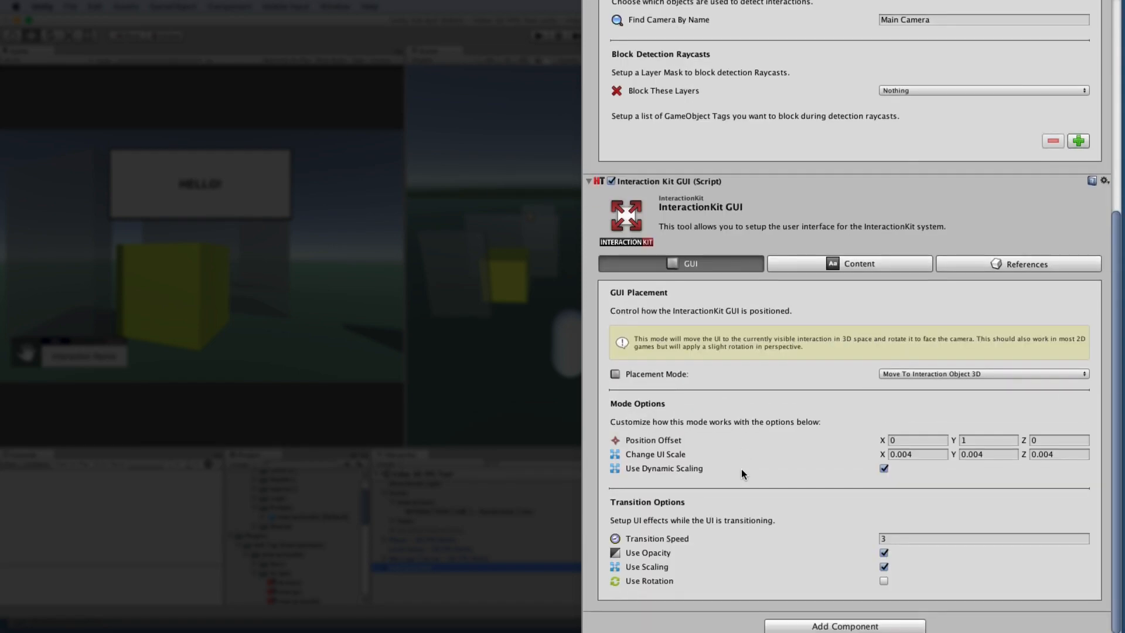
scroll(742, 474, up, 12)
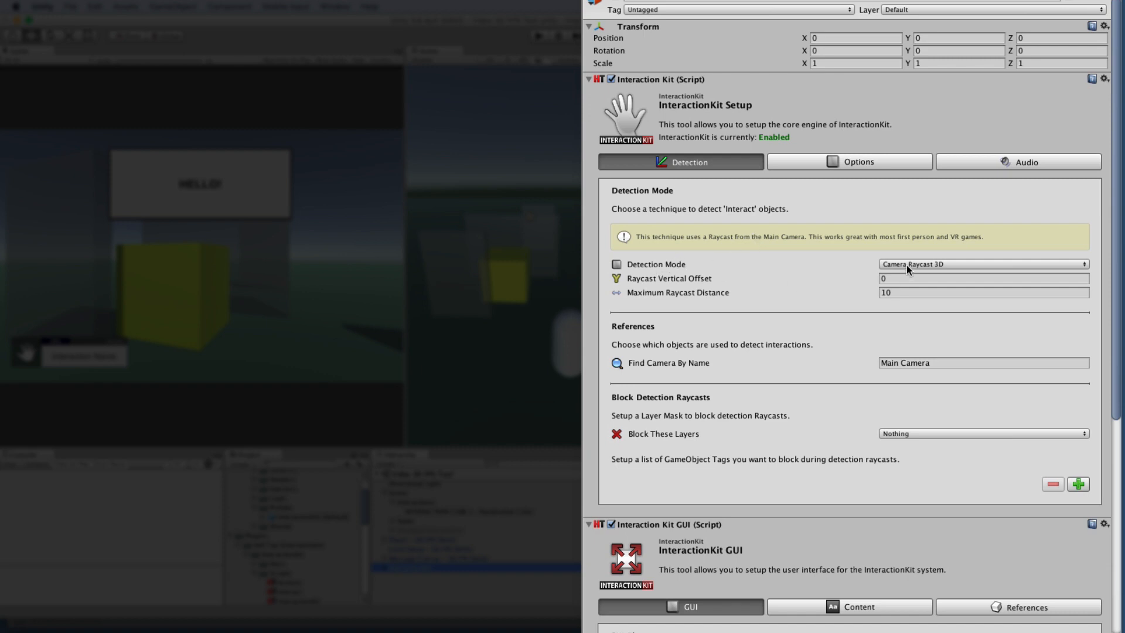
Review the available Detection Mode options and the Find Camera By Name reference in InteractionKit Setup
click(938, 264)
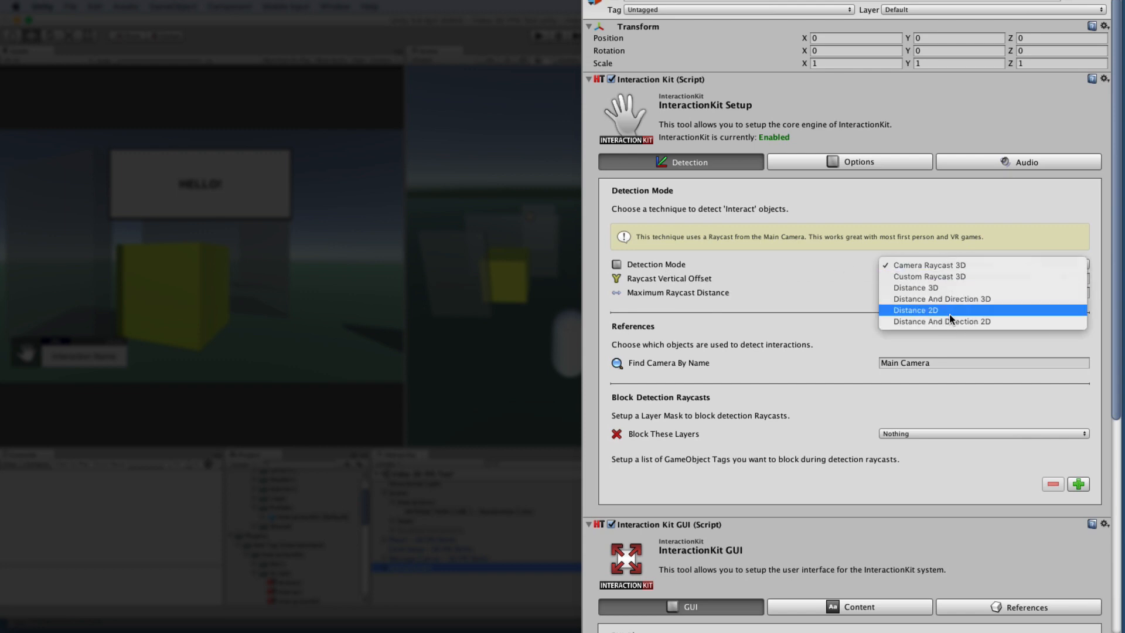
click(951, 247)
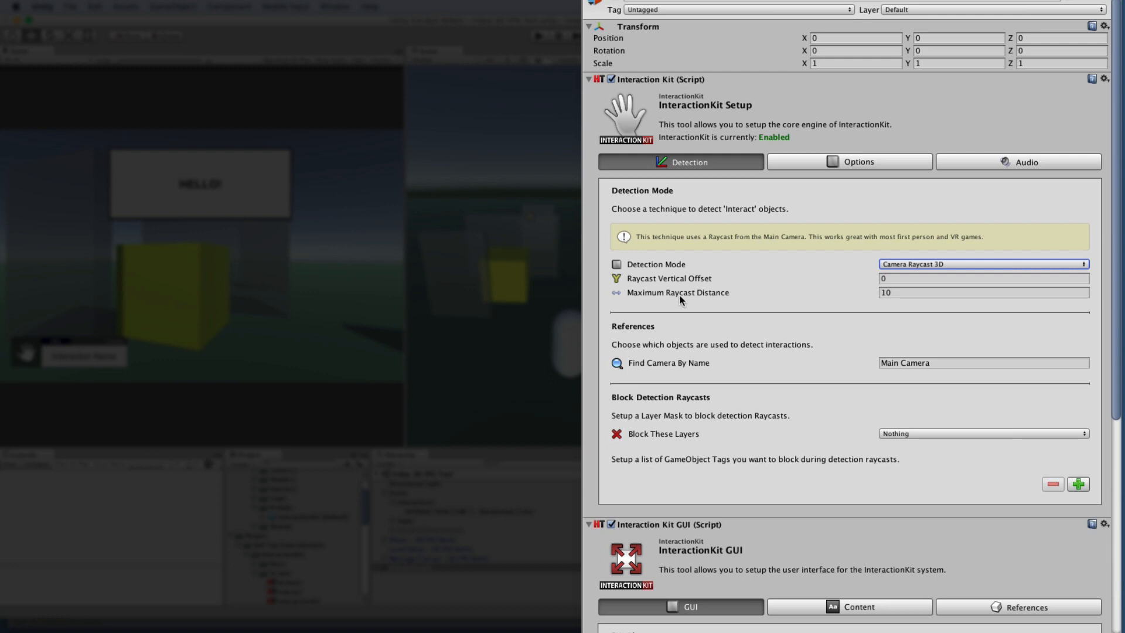
scroll(759, 381, down, 2)
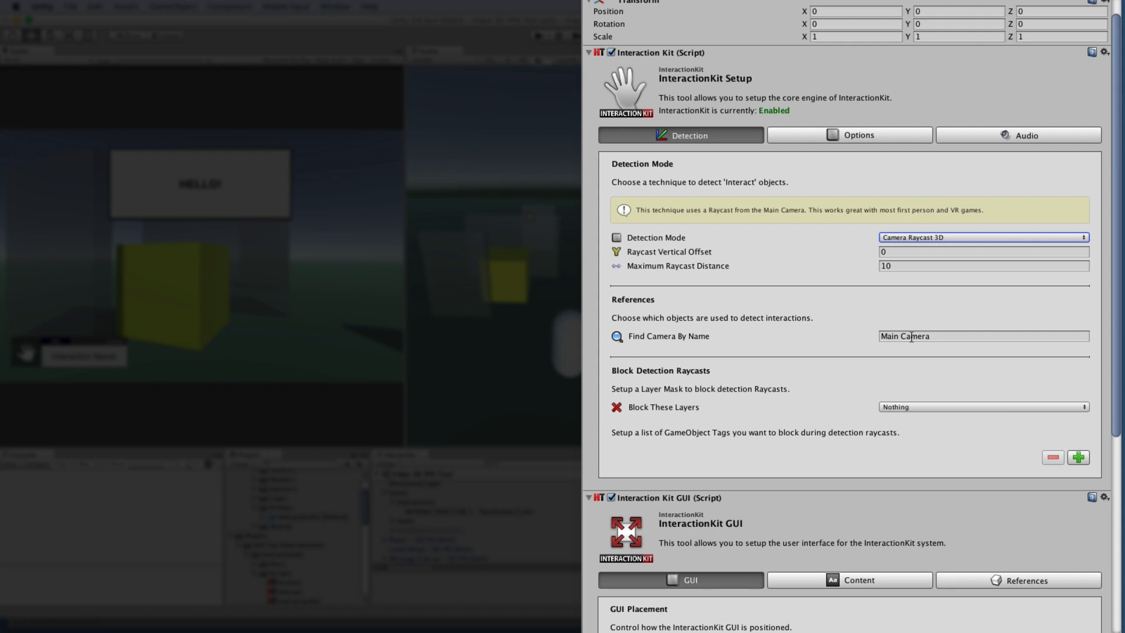
click(854, 337)
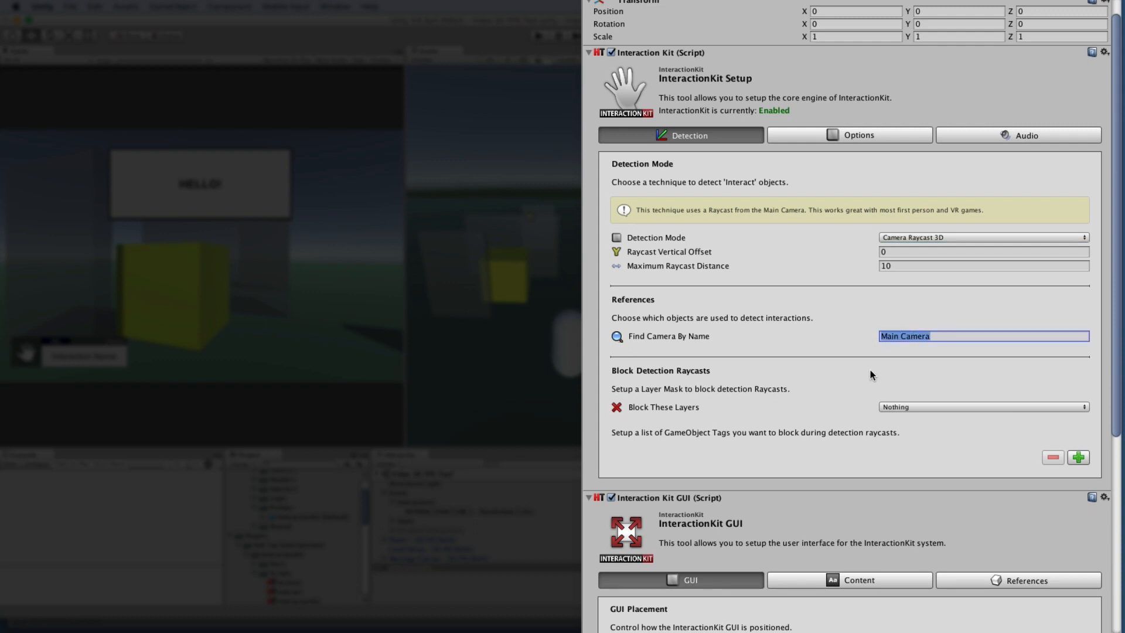
click(939, 335)
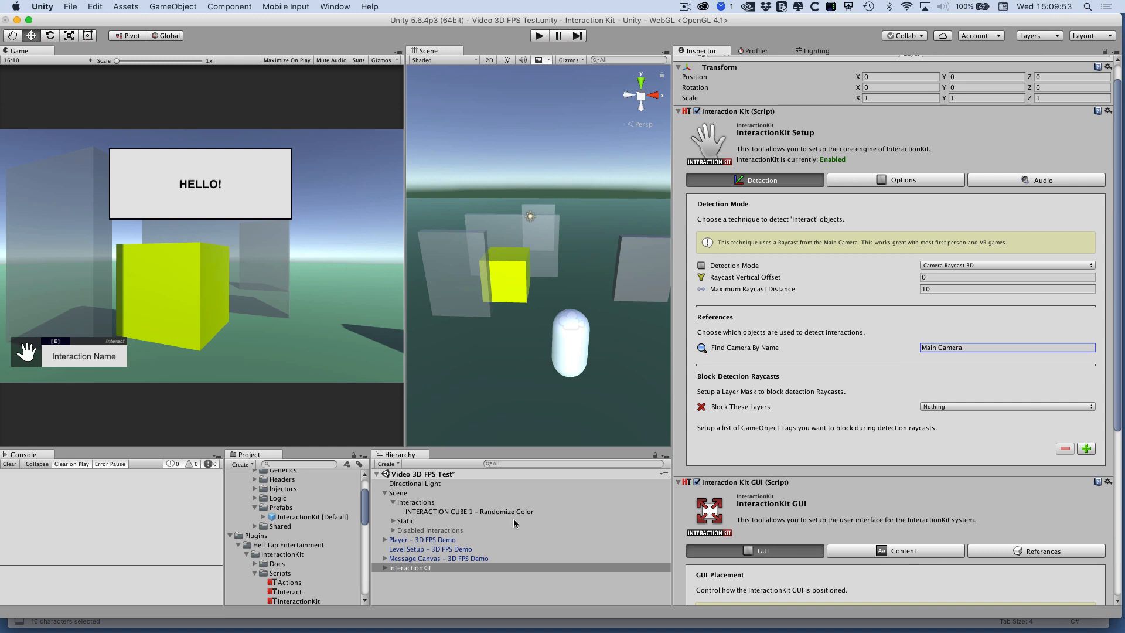
Review the DemoRandomizeCubeColor script attached to INTERACTION CUBE 1 – Randomize Color in Sublime Text and return to Unity
click(452, 514)
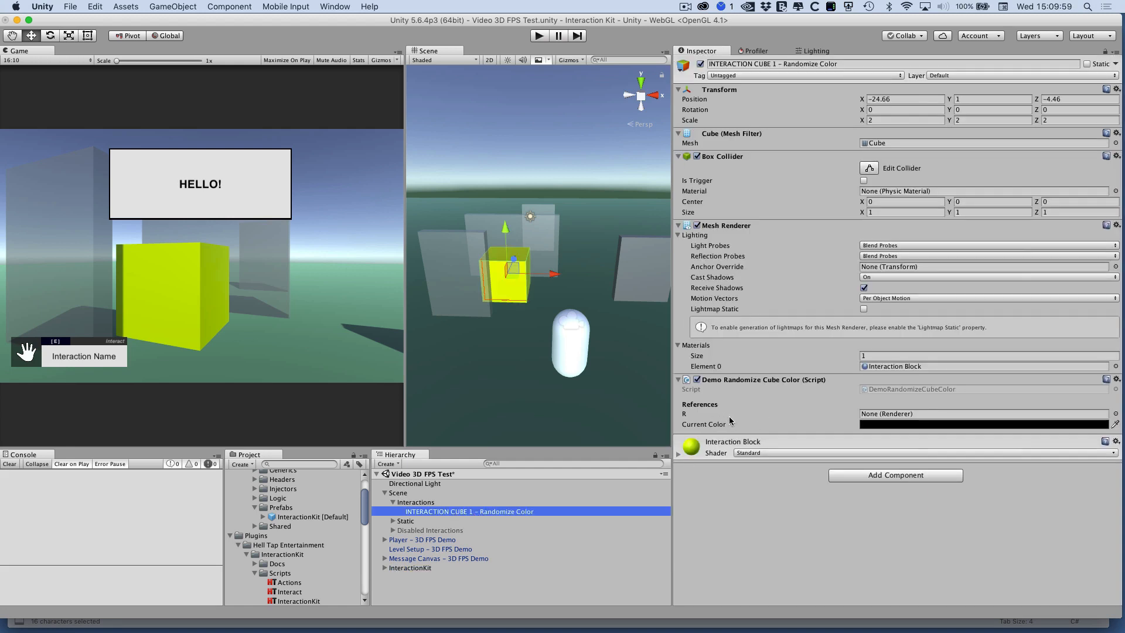
double_click(917, 390)
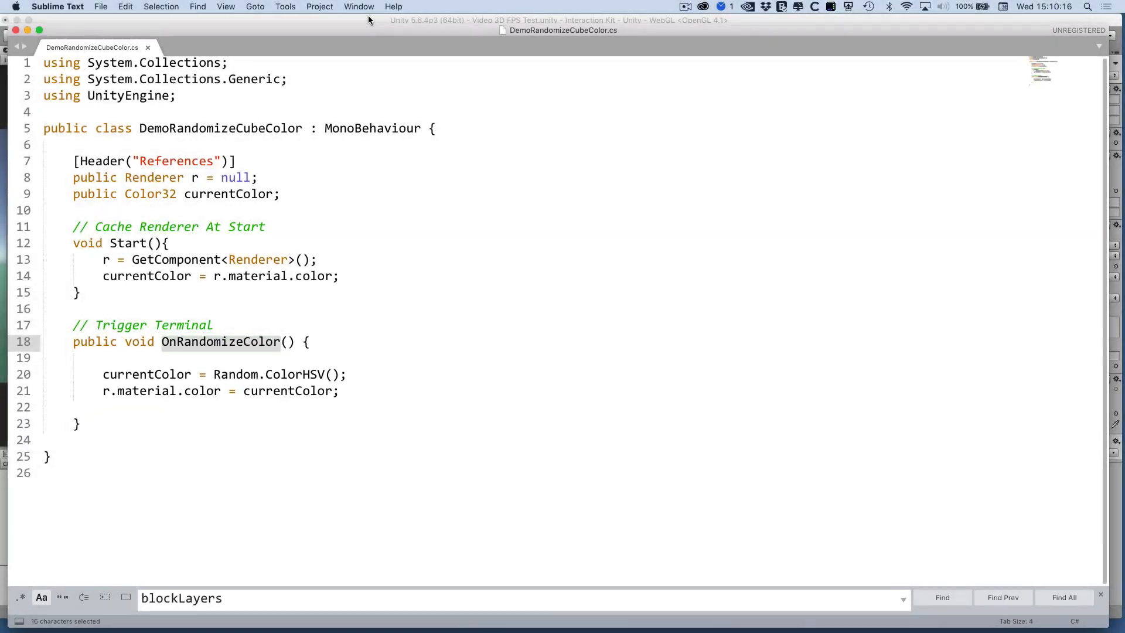
click(368, 20)
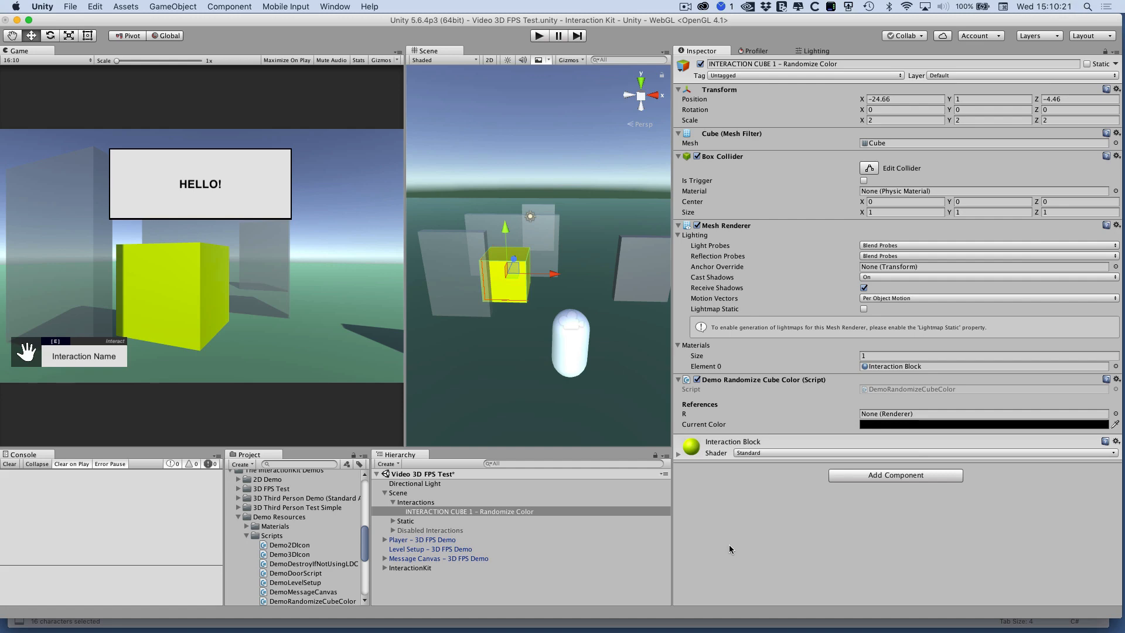
Make the INTERACTION CUBE 1 – Randomize Color object interactive with InteractionKit's Make GameObject Interactive command
click(462, 512)
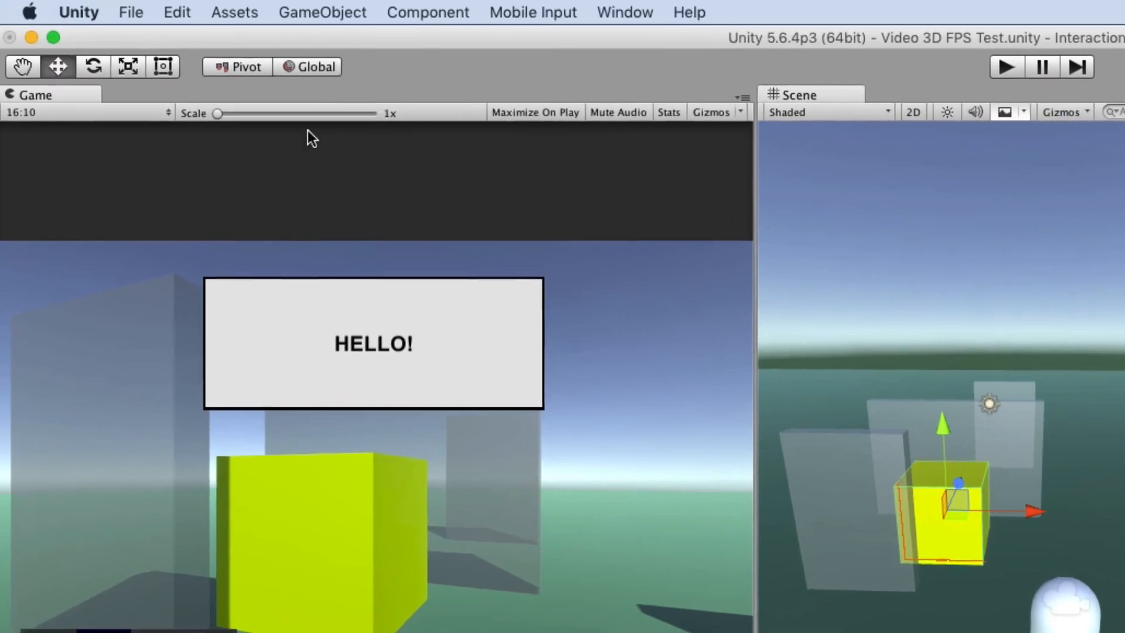
click(323, 12)
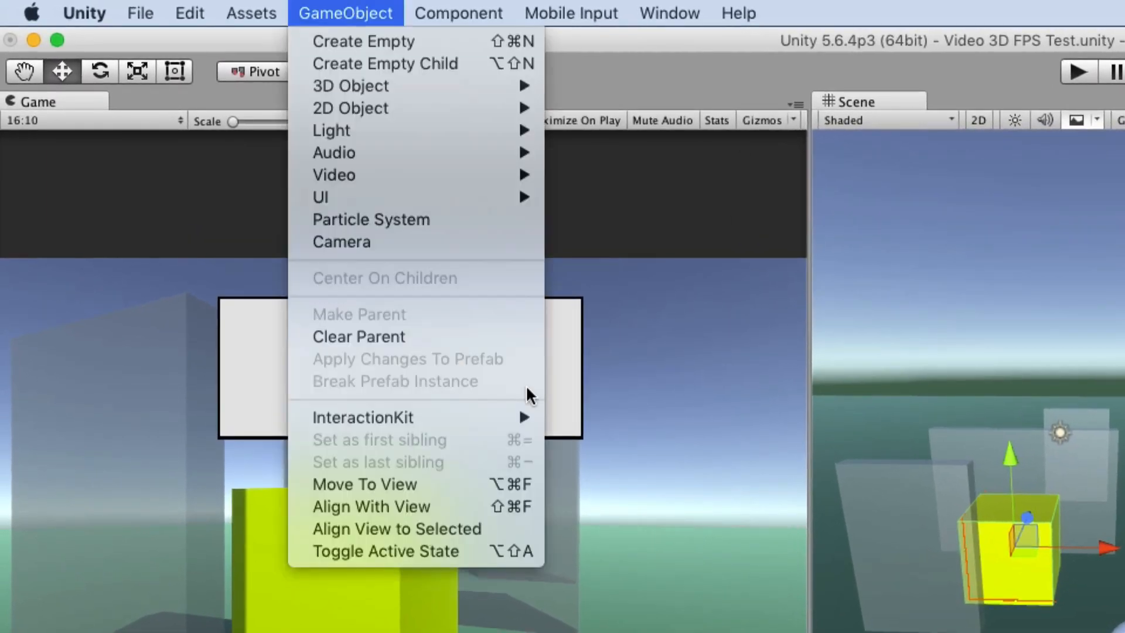
mouse_move(425, 394)
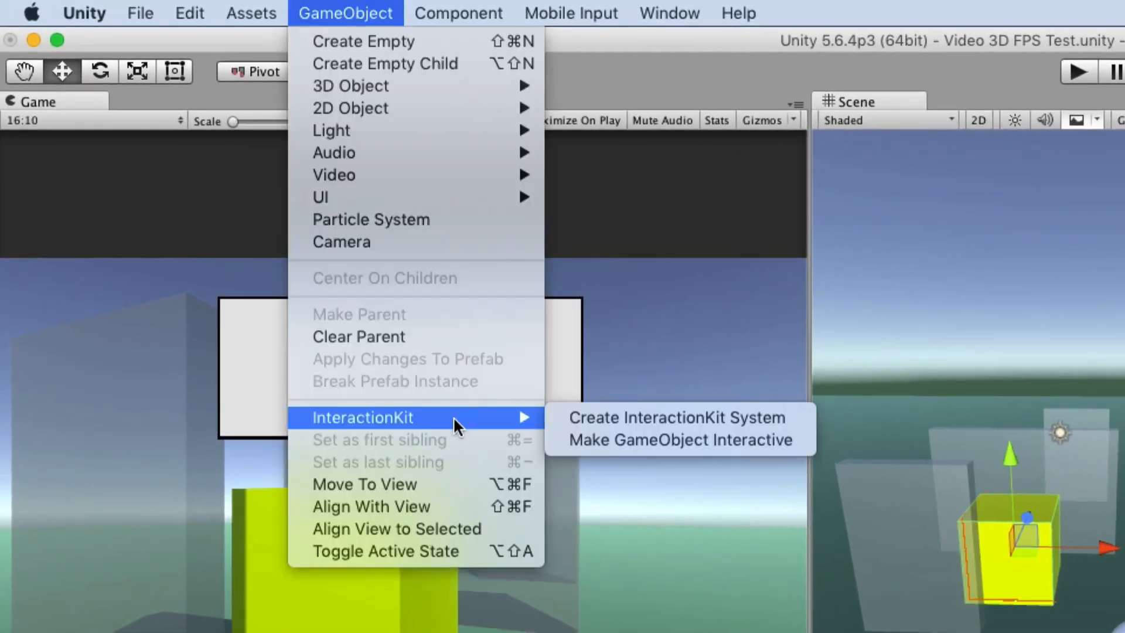
click(800, 438)
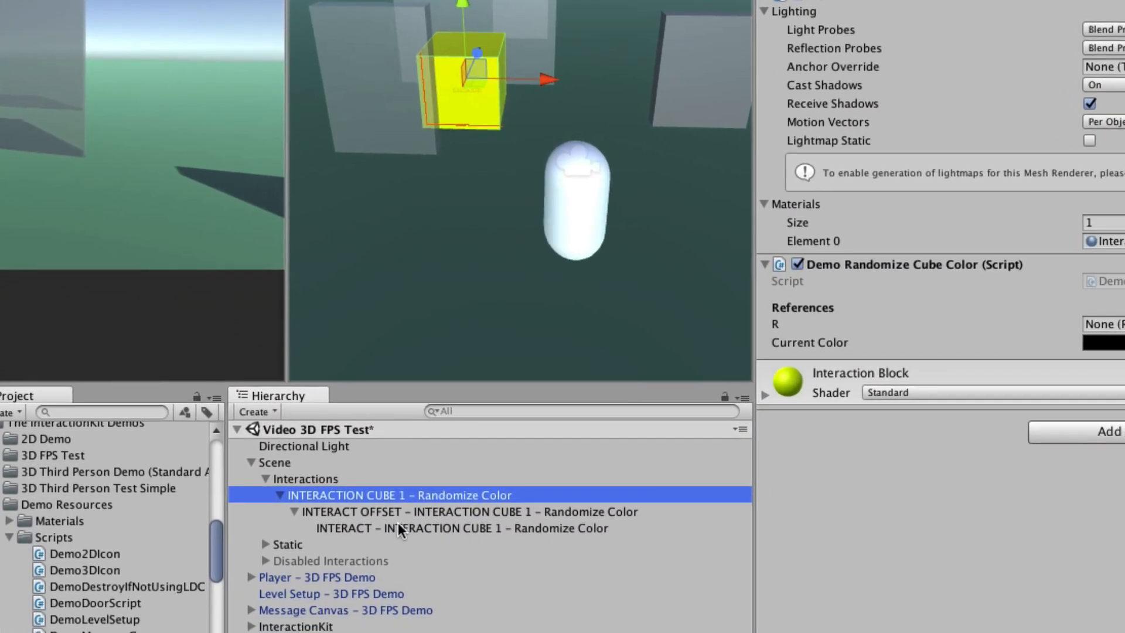
On the cube's INTERACT child object, set Name Of Interaction to "Colorize Cube" and Type Of Interaction to "Use"
click(398, 523)
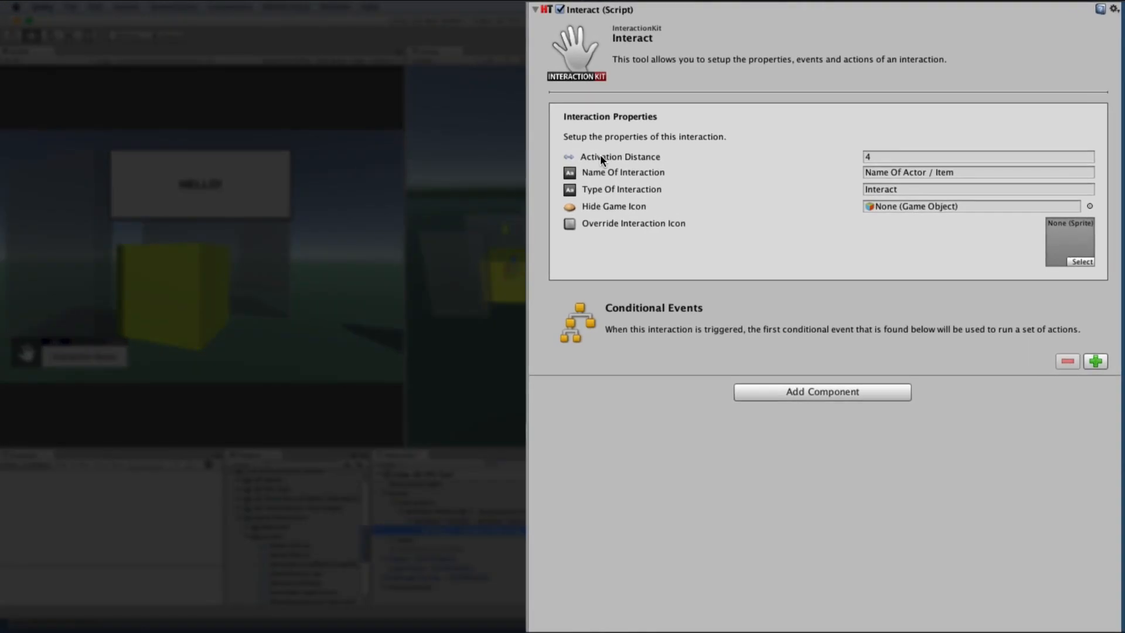
click(895, 172)
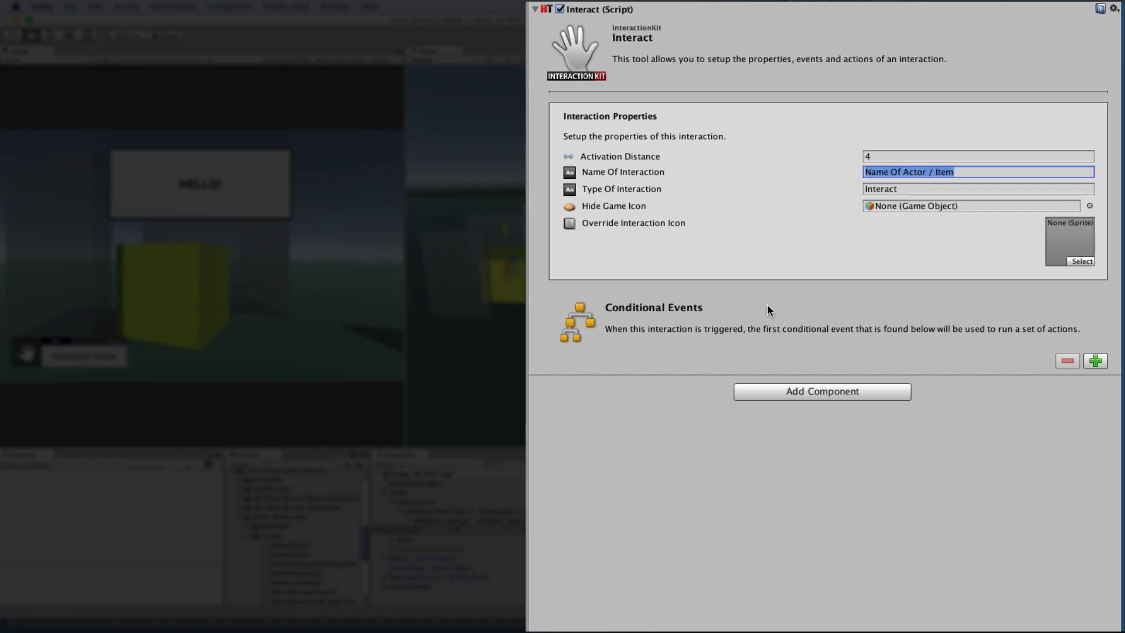
text(Colorizz)
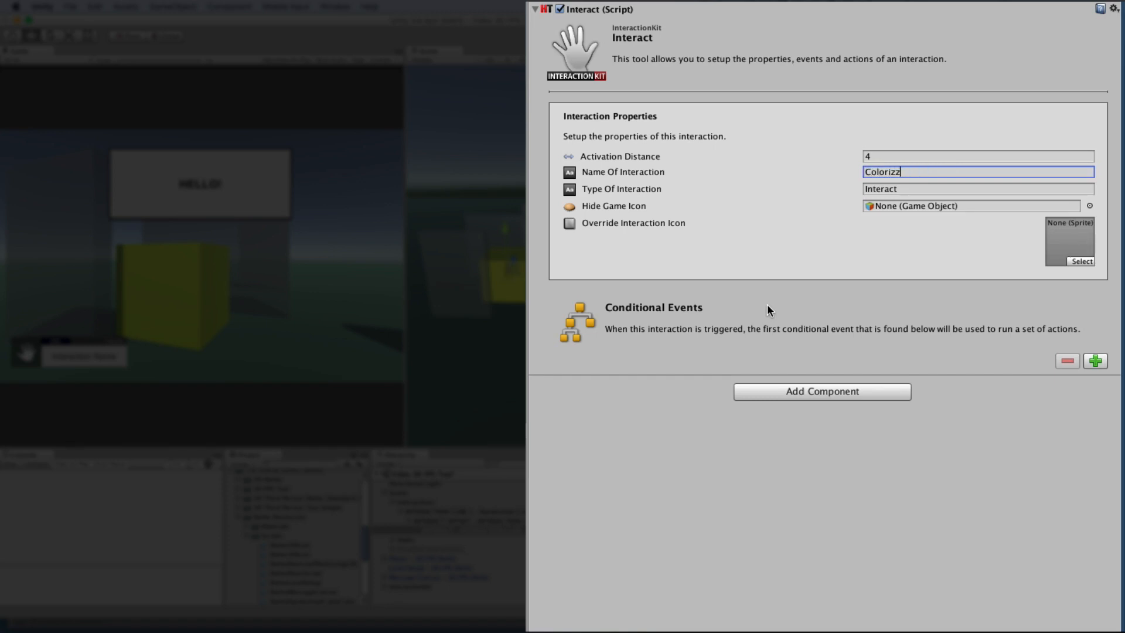
key(BackSpace)
text(e Cube)
click(905, 190)
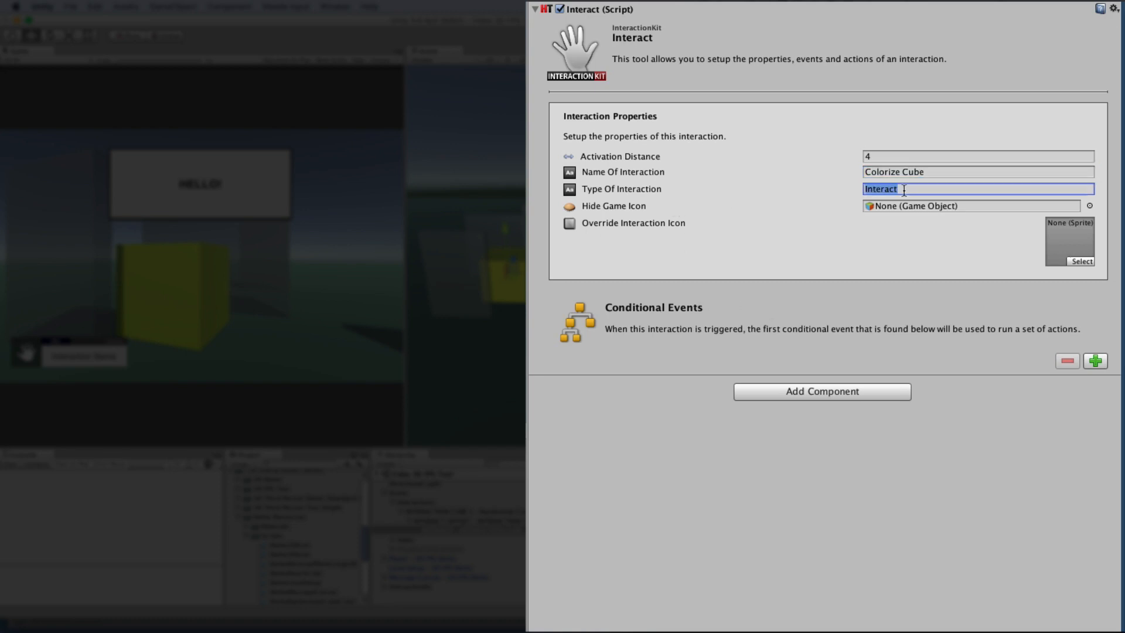
text(Use)
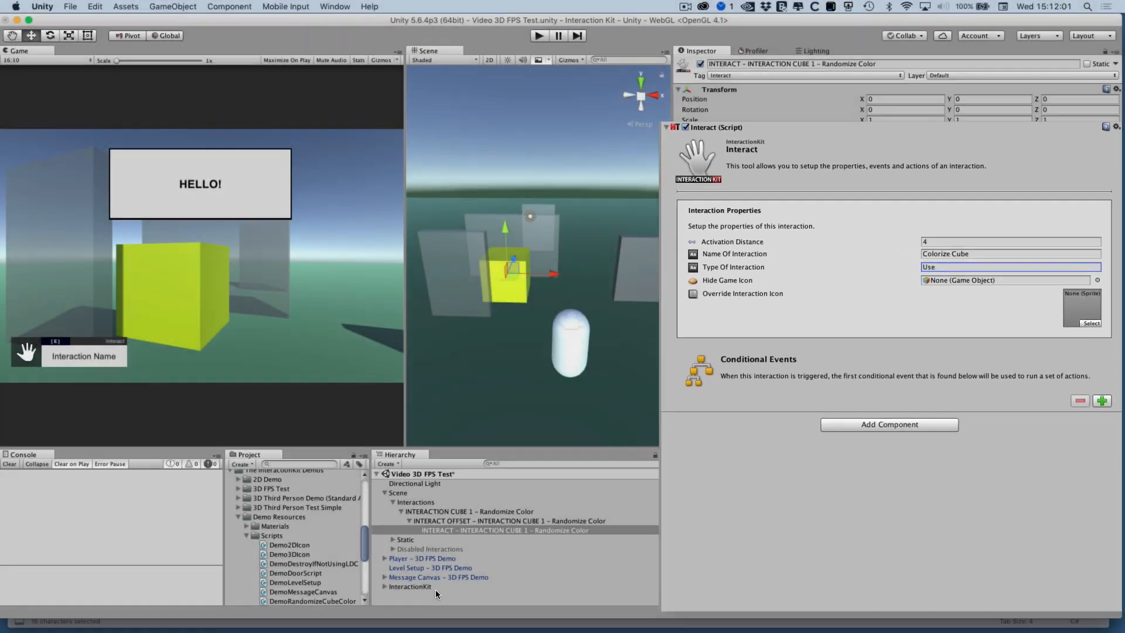
Review the InteractionKit object's Options, Audio and Detection settings and the GUI component's Content settings
click(435, 588)
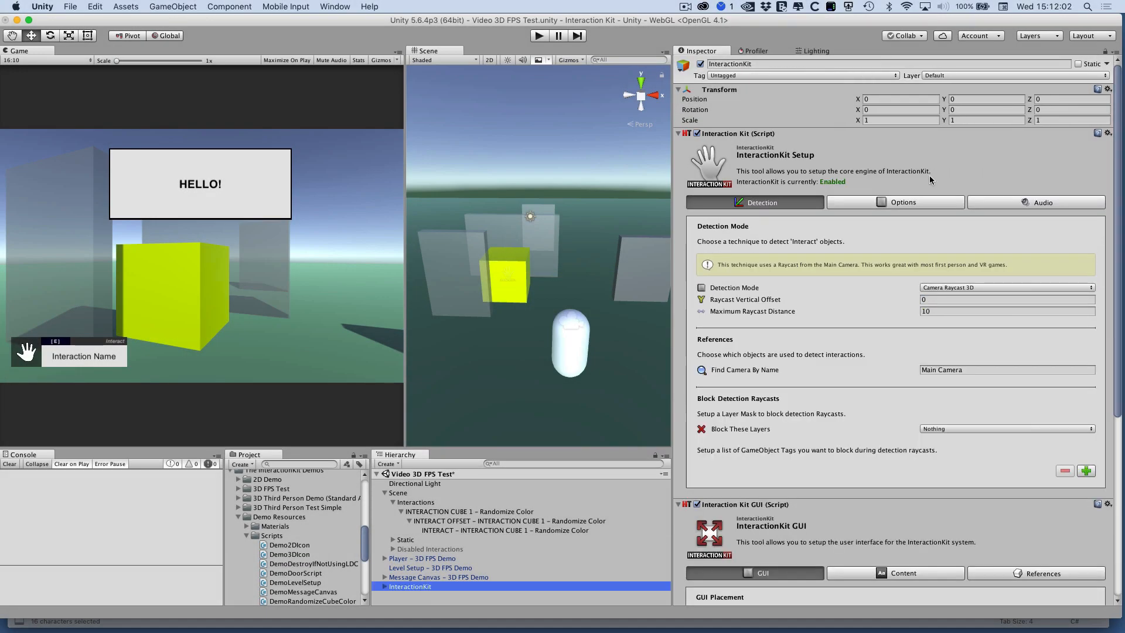
click(891, 201)
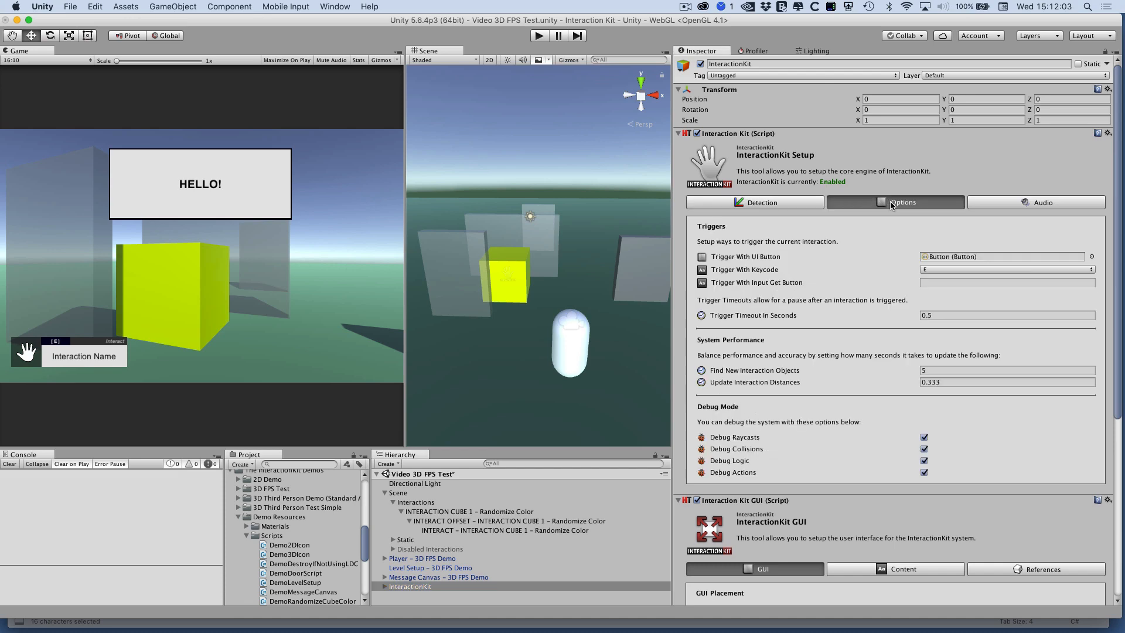
click(1005, 200)
click(808, 202)
scroll(879, 381, down, 5)
click(915, 288)
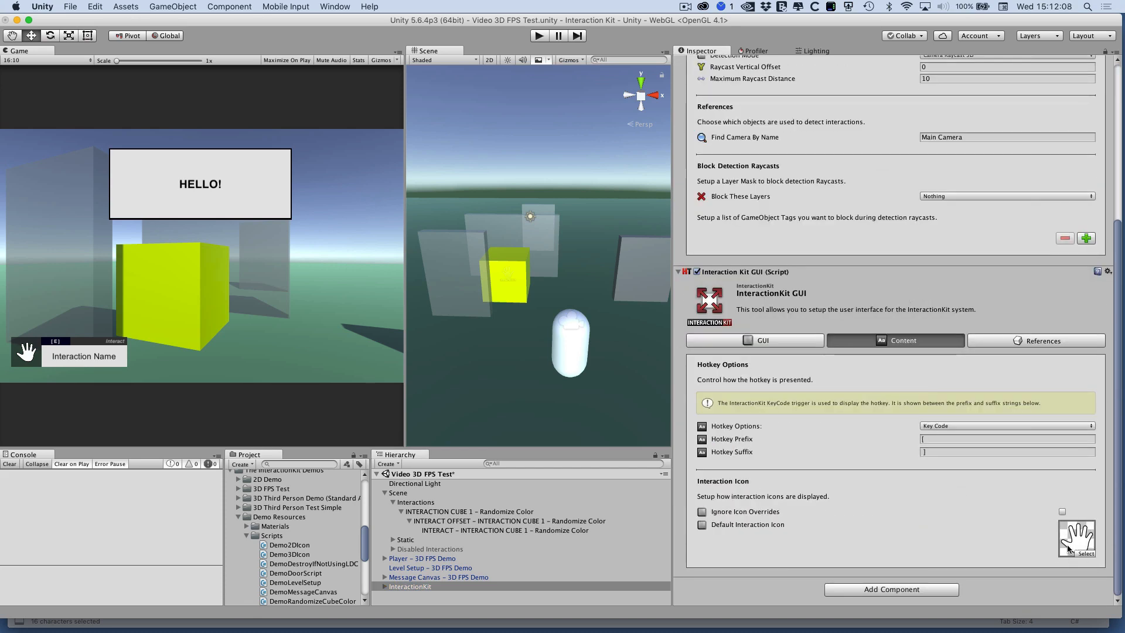
click(808, 343)
scroll(986, 456, up, 5)
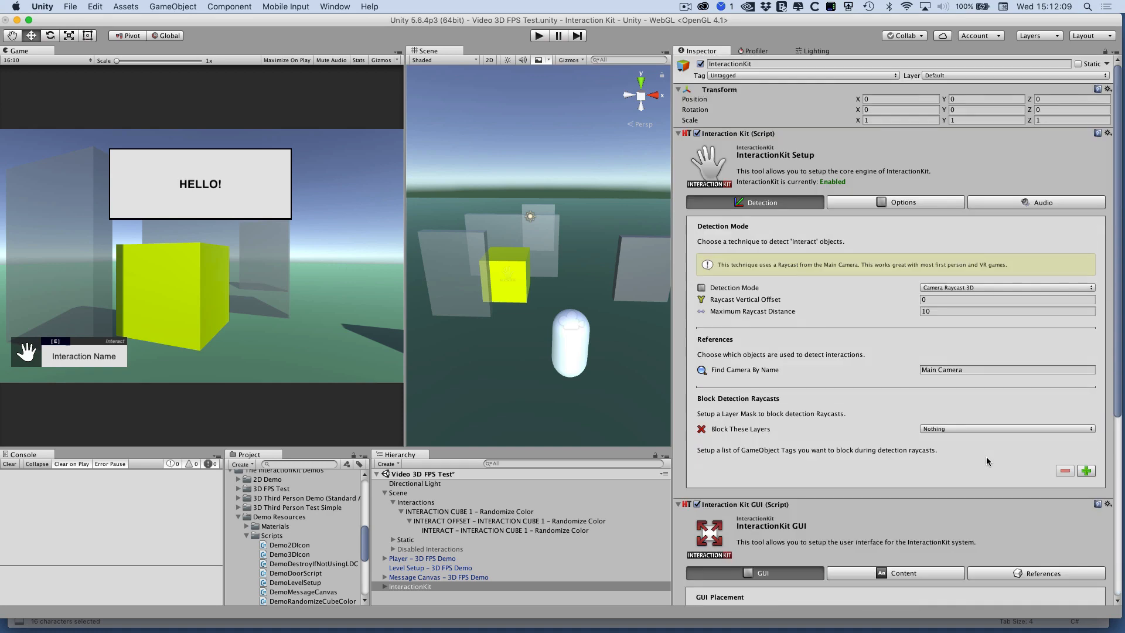
Add a conditional event to the cube's INTERACT object and give it the comment "Colorize Cube"
click(484, 532)
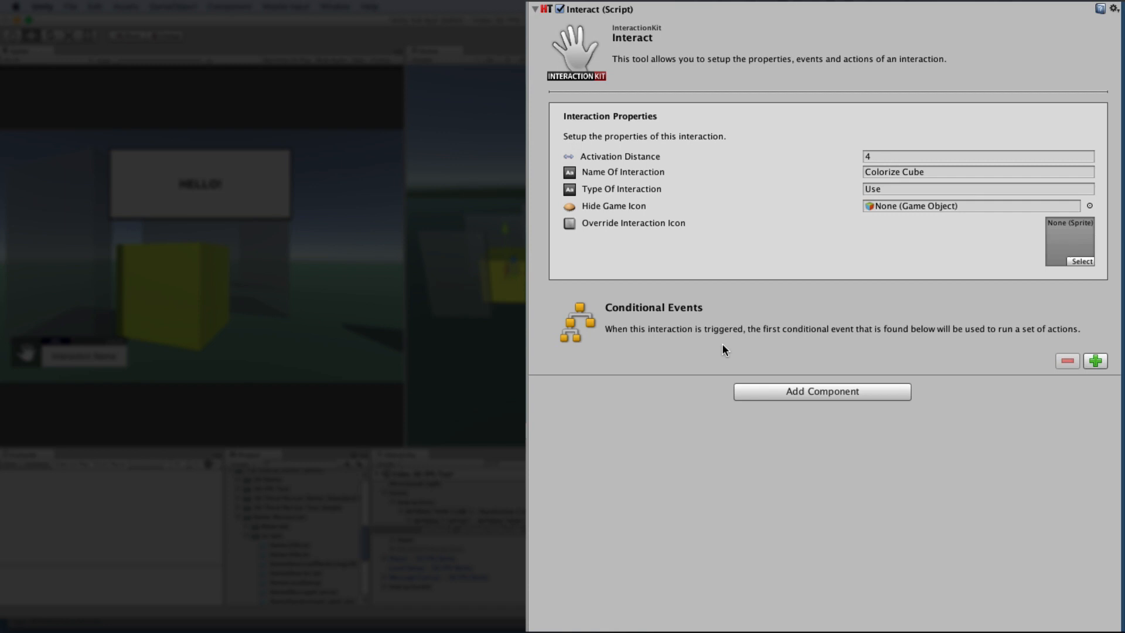
click(1096, 361)
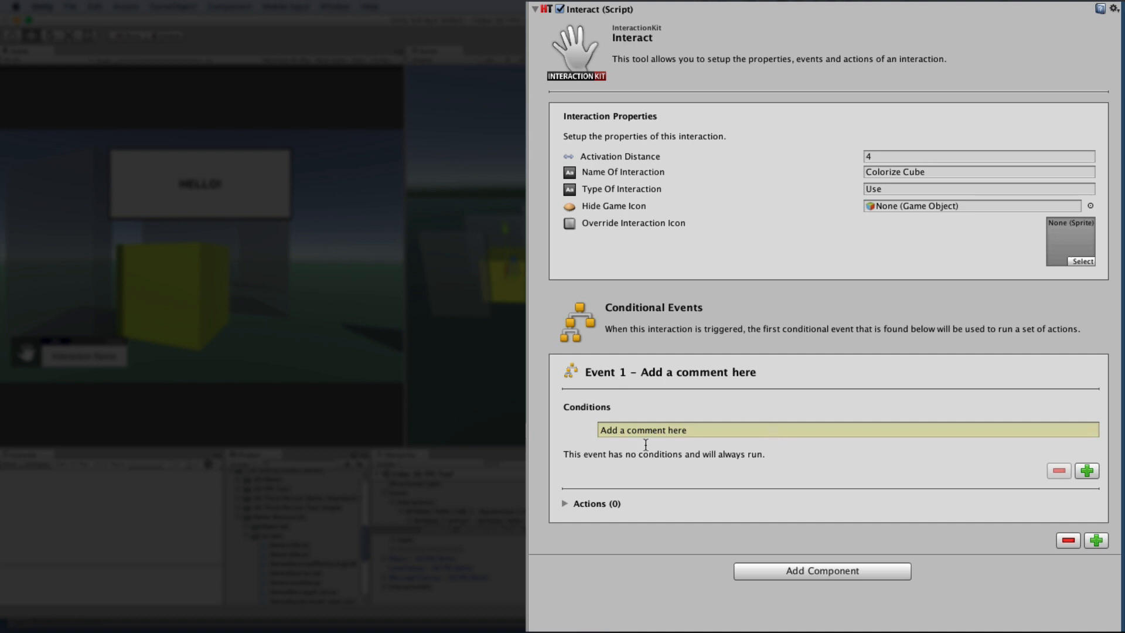
click(711, 428)
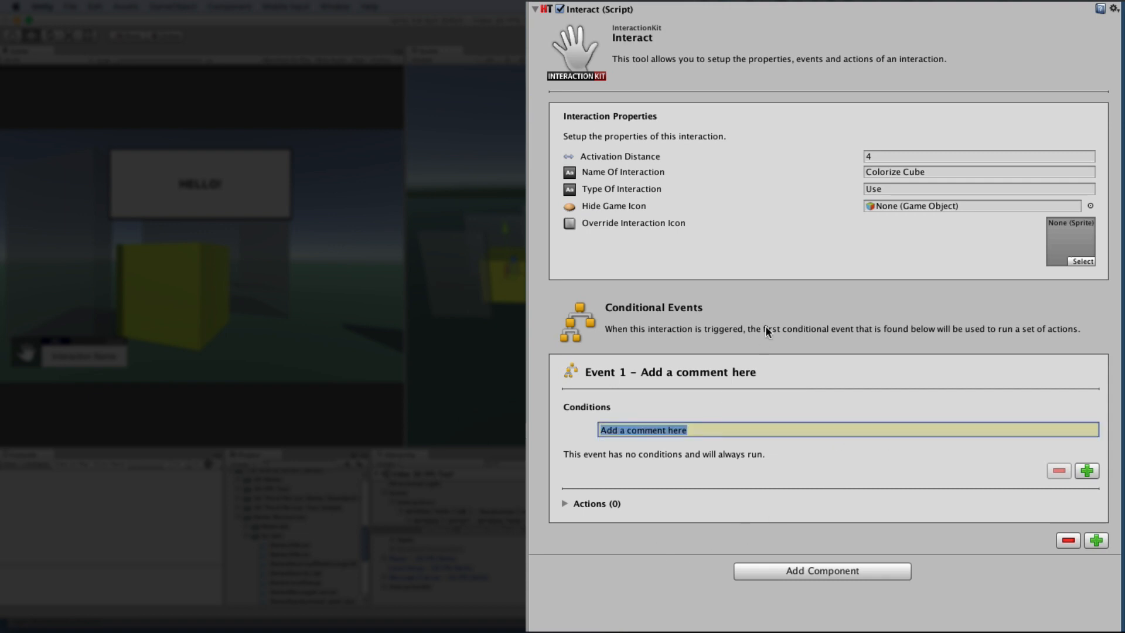
text(Colo)
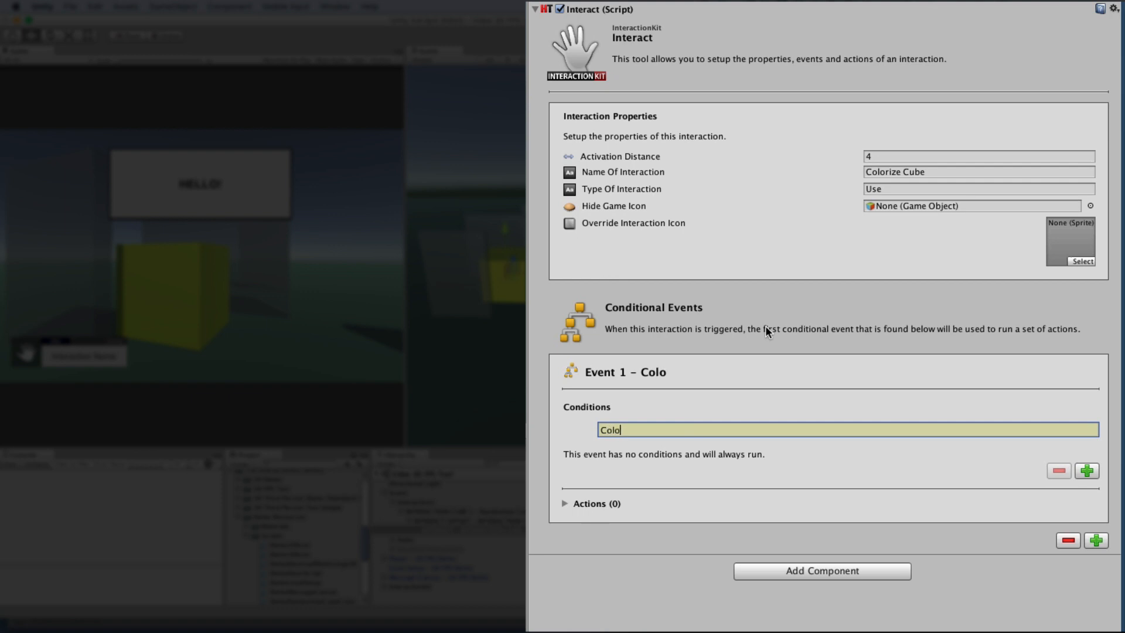
text(rize Cube)
Try adding two conditions to the Colorize Cube event and remove both of them
click(1087, 471)
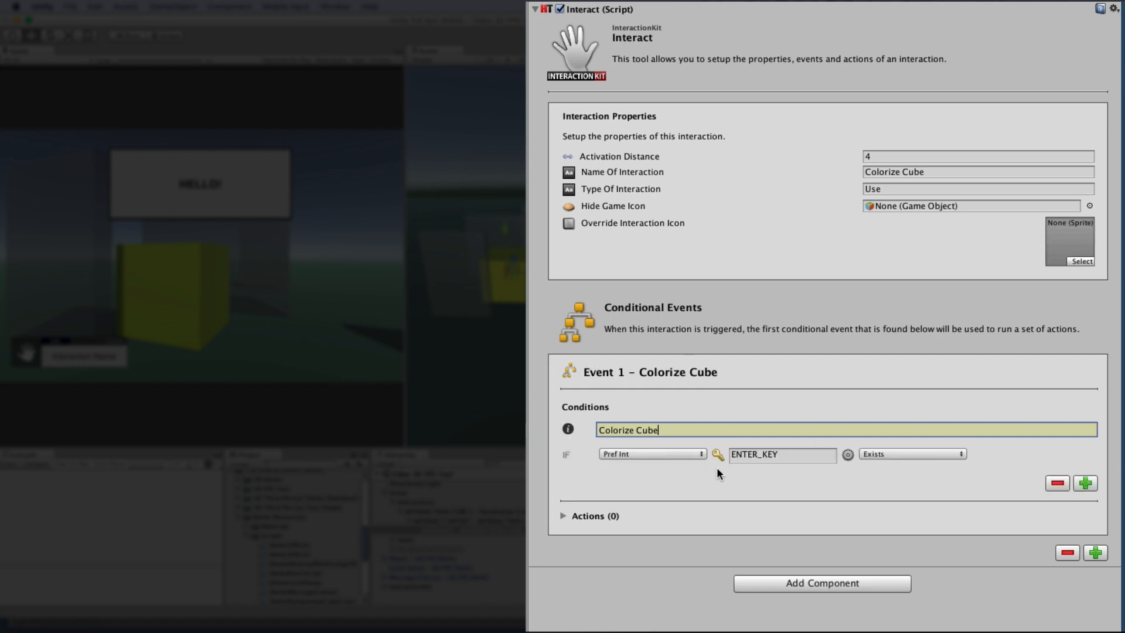
click(1085, 482)
click(1056, 508)
click(1063, 483)
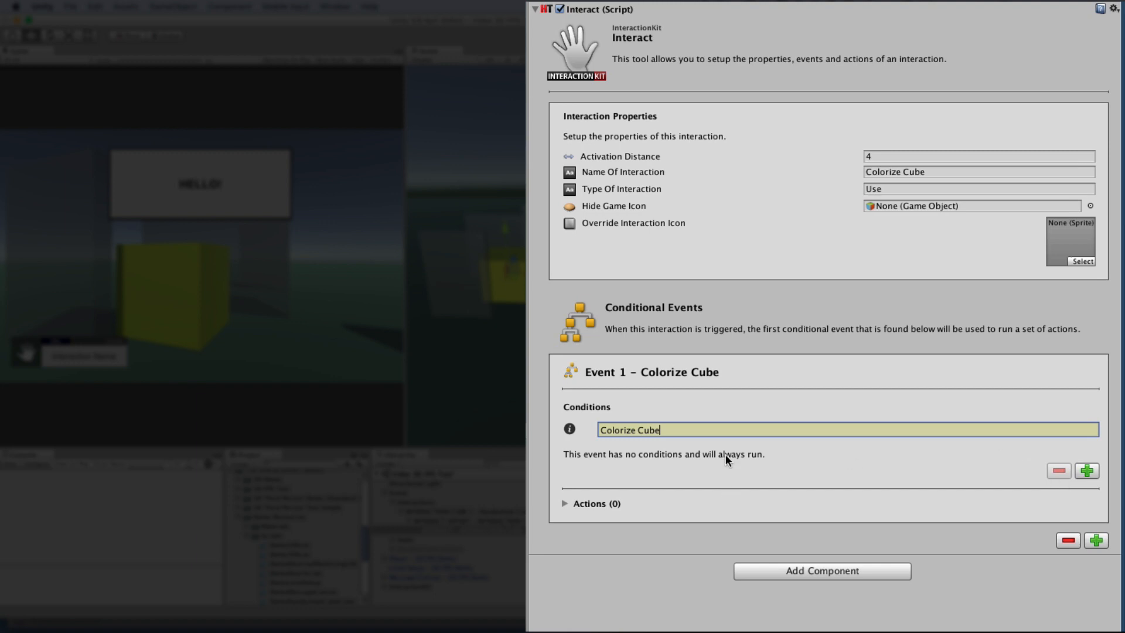
Expand the Actions of the Colorize Cube event and review the available action categories
click(606, 505)
scroll(721, 418, down, 10)
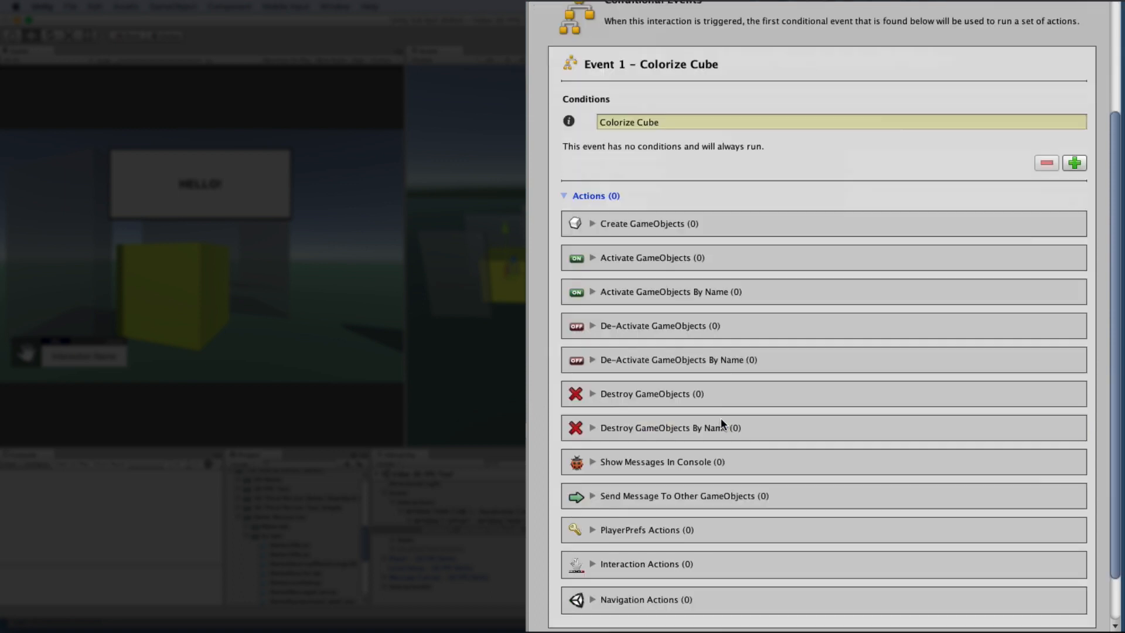
scroll(721, 418, up, 2)
scroll(871, 382, down, 3)
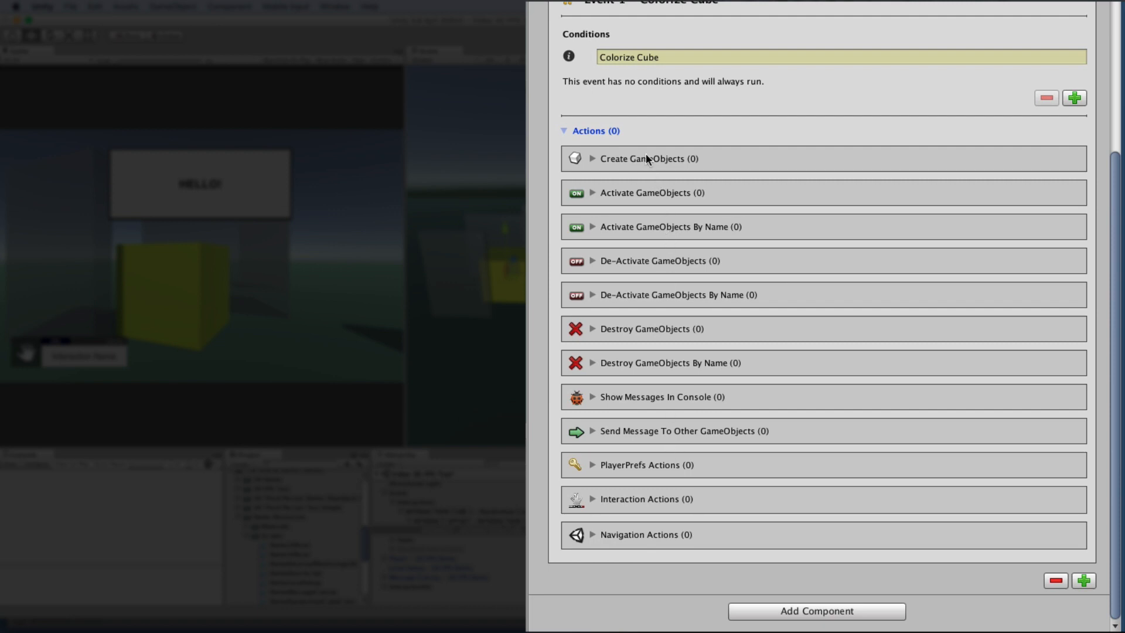
scroll(697, 504, up, 10)
scroll(698, 504, down, 10)
Try out Create GameObjects entries and remove them, briefly expanding and collapsing the Activate GameObjects category
click(642, 160)
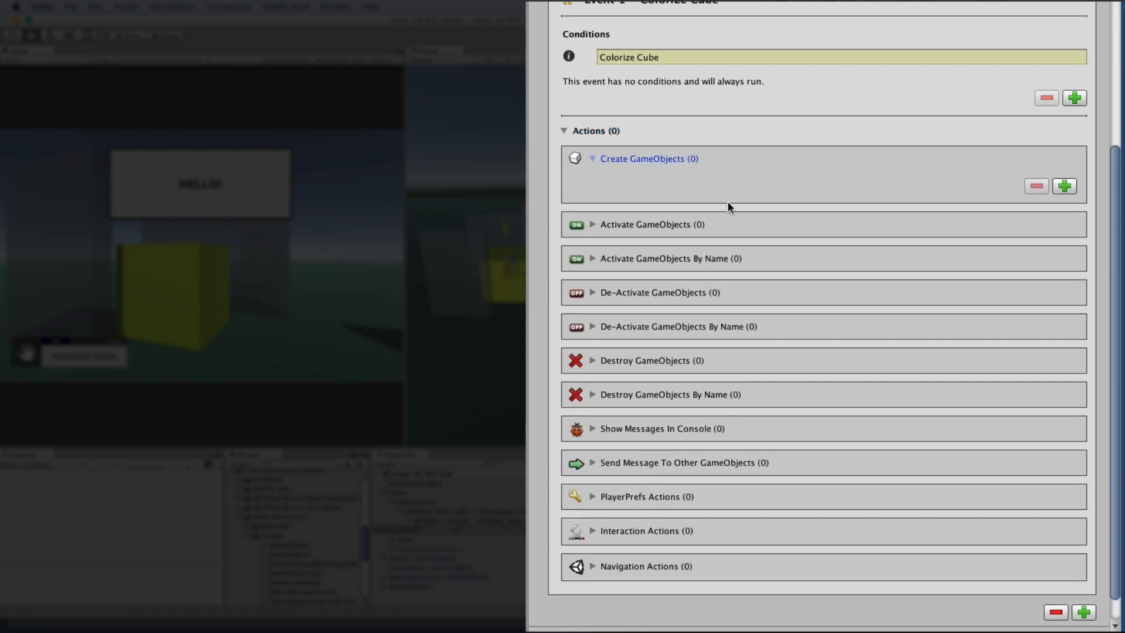
click(1064, 185)
click(1061, 227)
click(1030, 242)
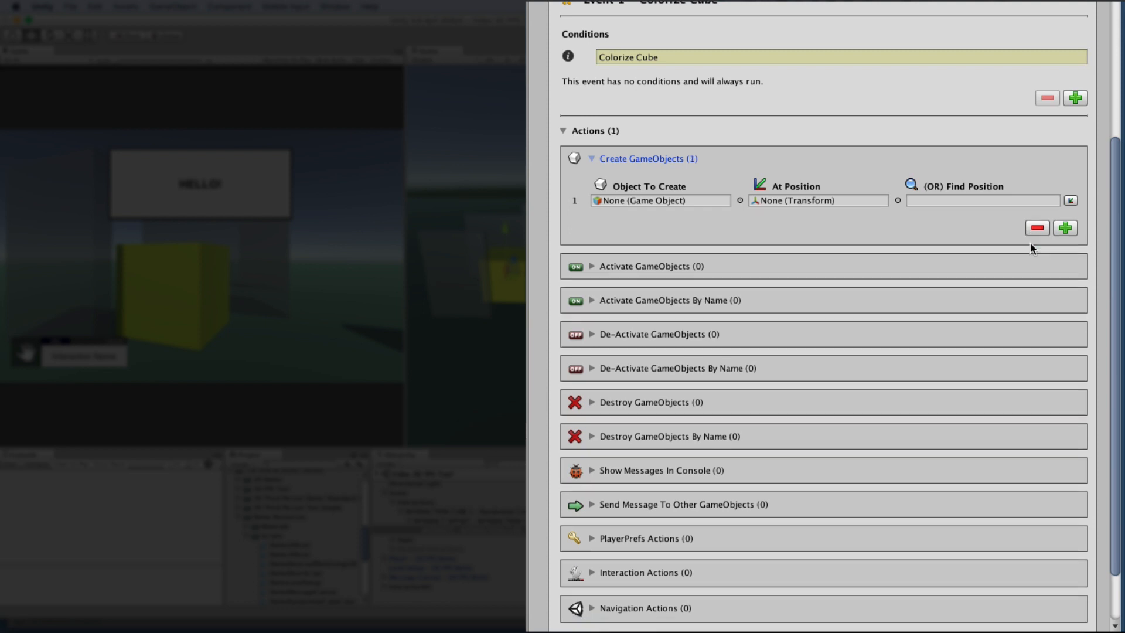
click(1034, 228)
click(863, 157)
click(708, 191)
click(707, 192)
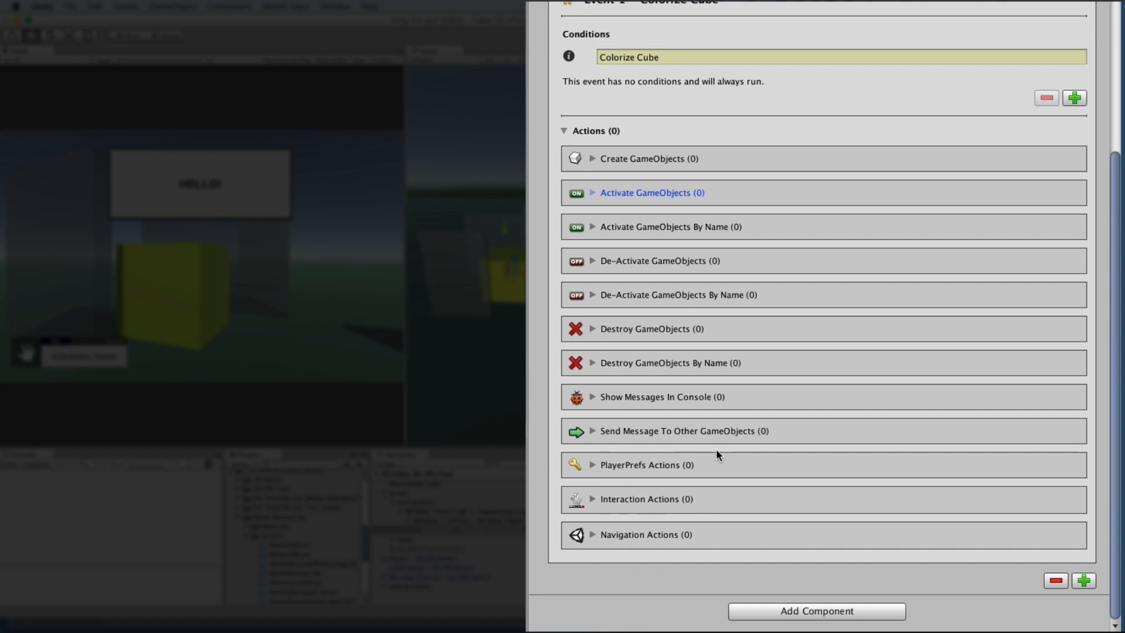
Add one Send Message To Other GameObjects action to the Colorize Cube event
click(736, 428)
scroll(737, 428, down, 1)
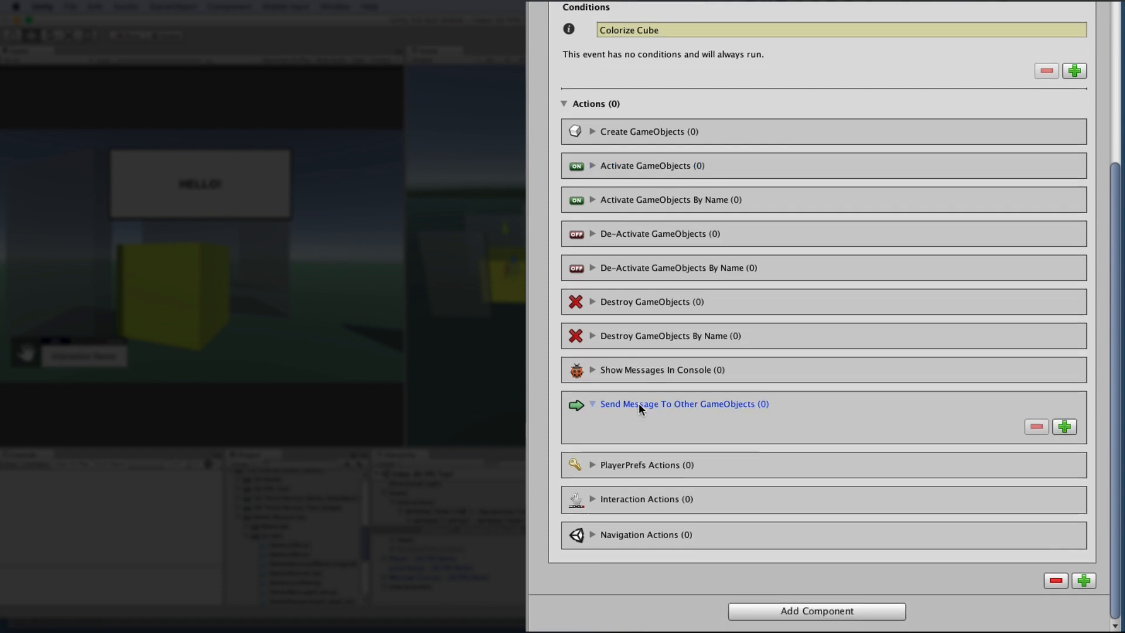
click(1065, 426)
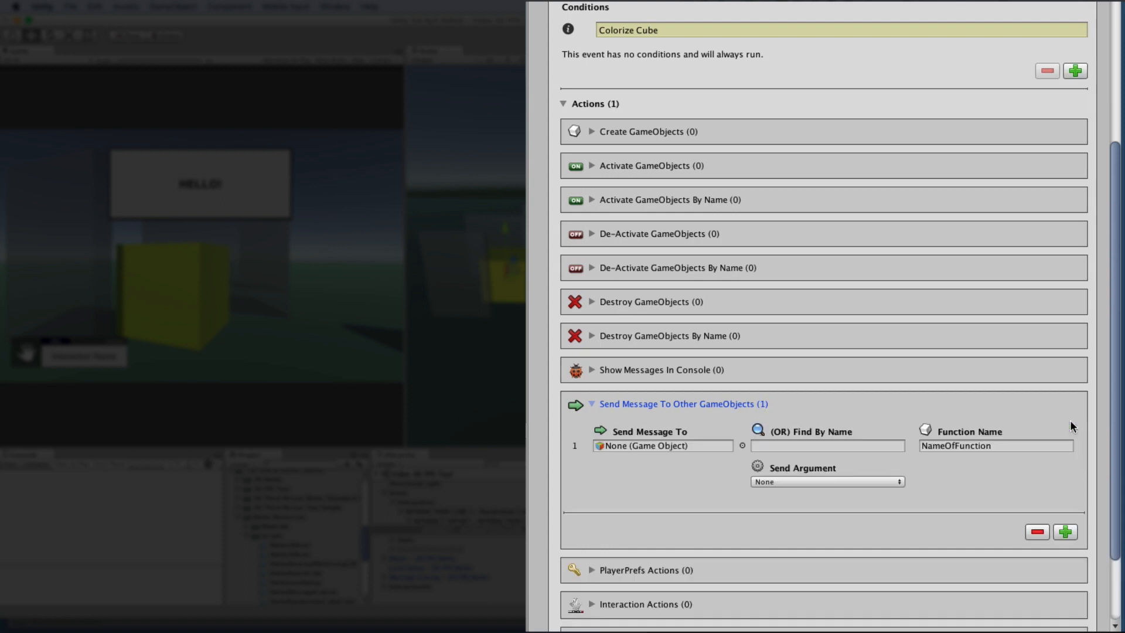
scroll(696, 405, down, 4)
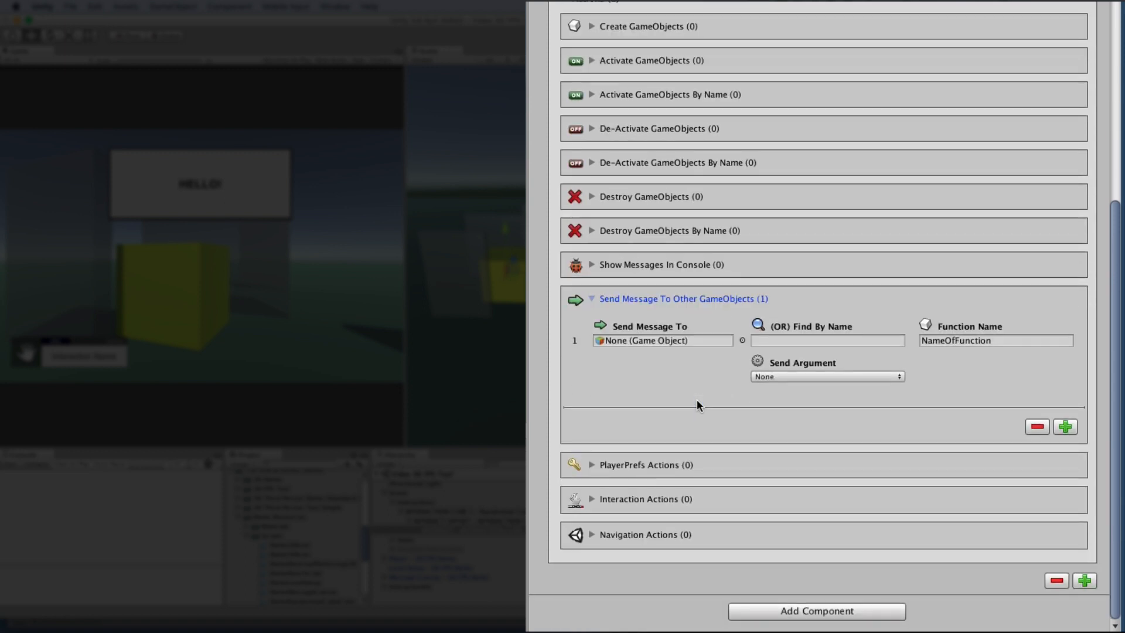
scroll(698, 401, up, 4)
scroll(697, 401, down, 4)
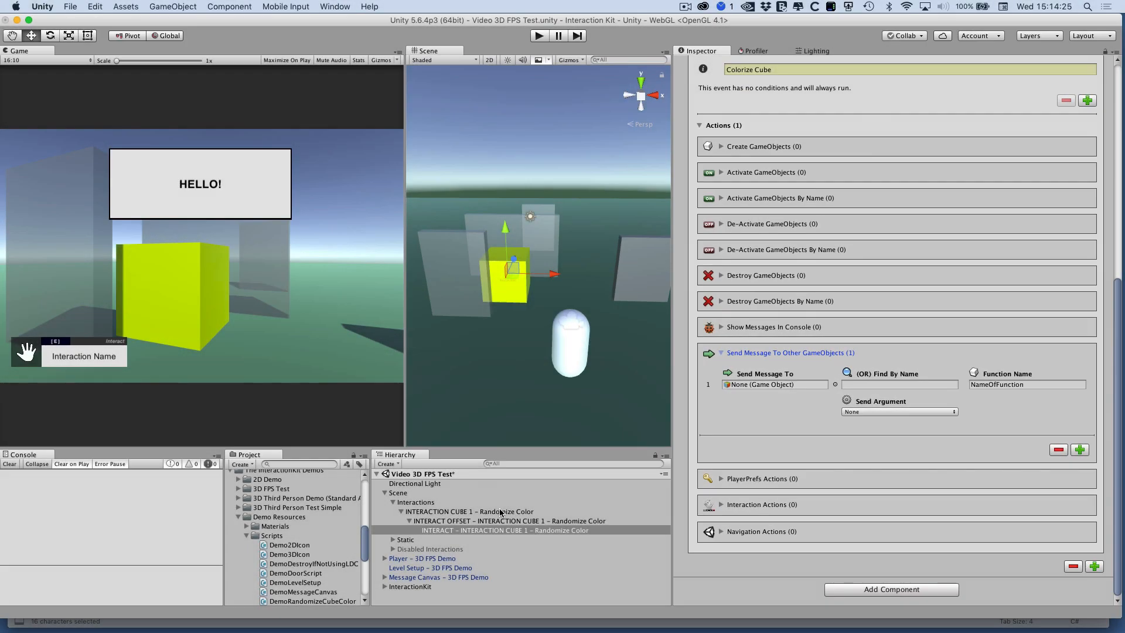
Assign INTERACTION CUBE 1 – Randomize Color as the Send Message To target of the INTERACT object's message action
click(466, 512)
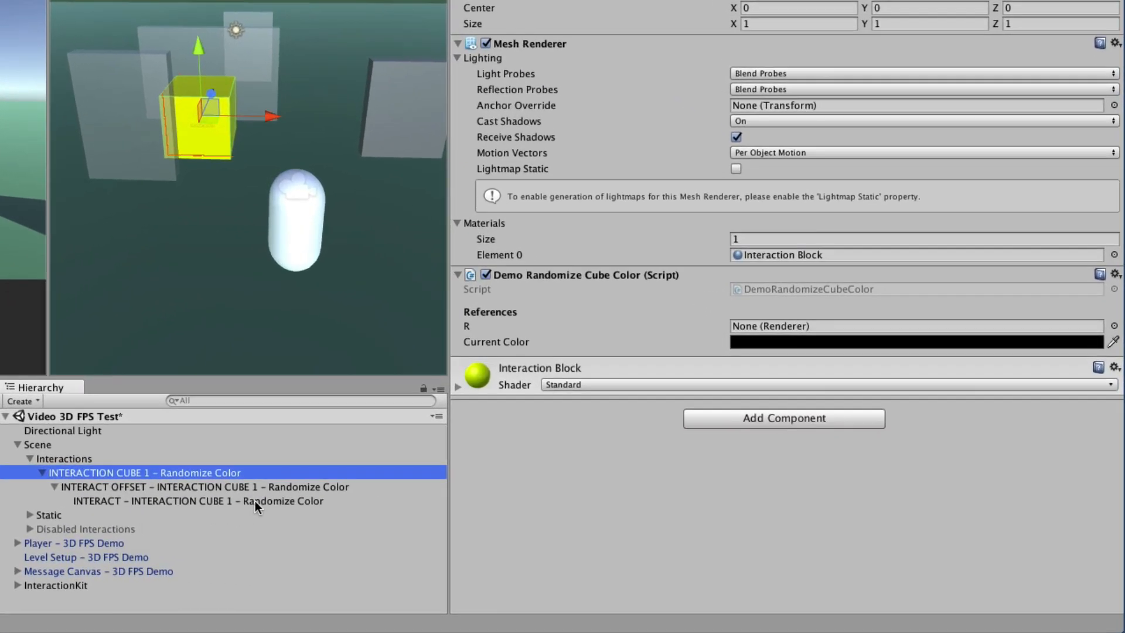
click(457, 522)
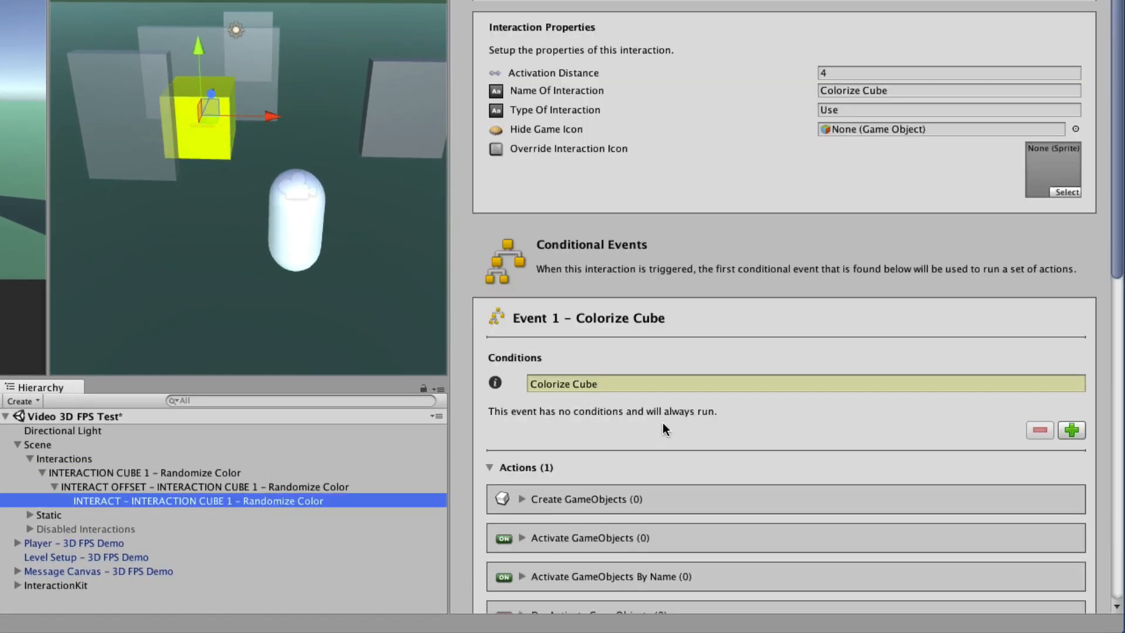
scroll(662, 424, down, 10)
drag(186, 473, 628, 279)
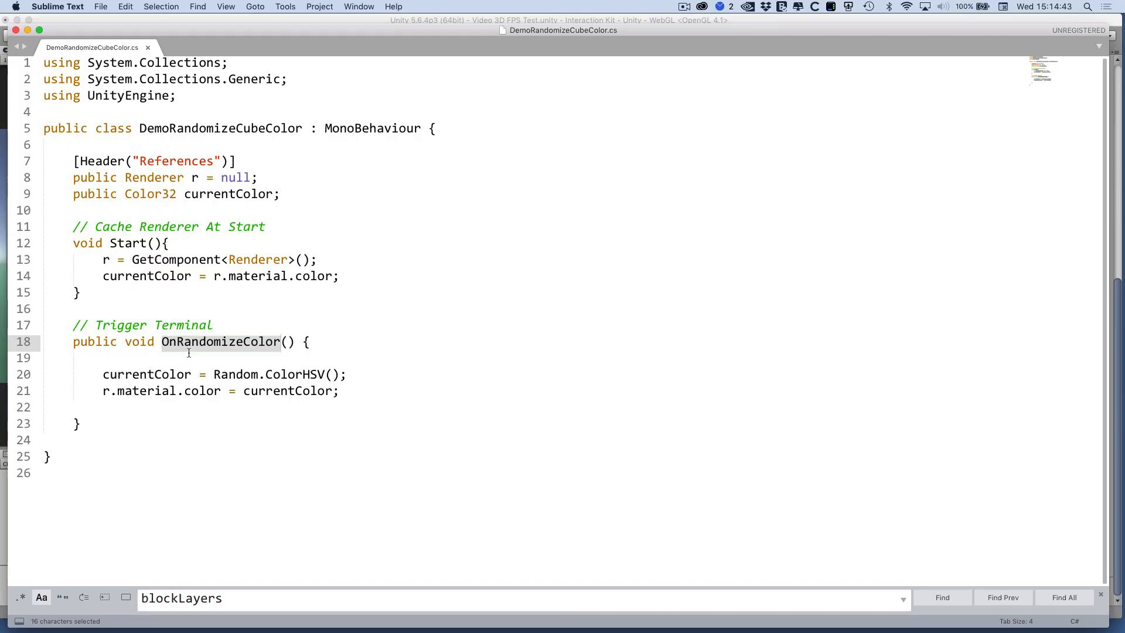
Copy the method name OnRandomizeColor from the DemoRandomizeCubeColor script
click(214, 344)
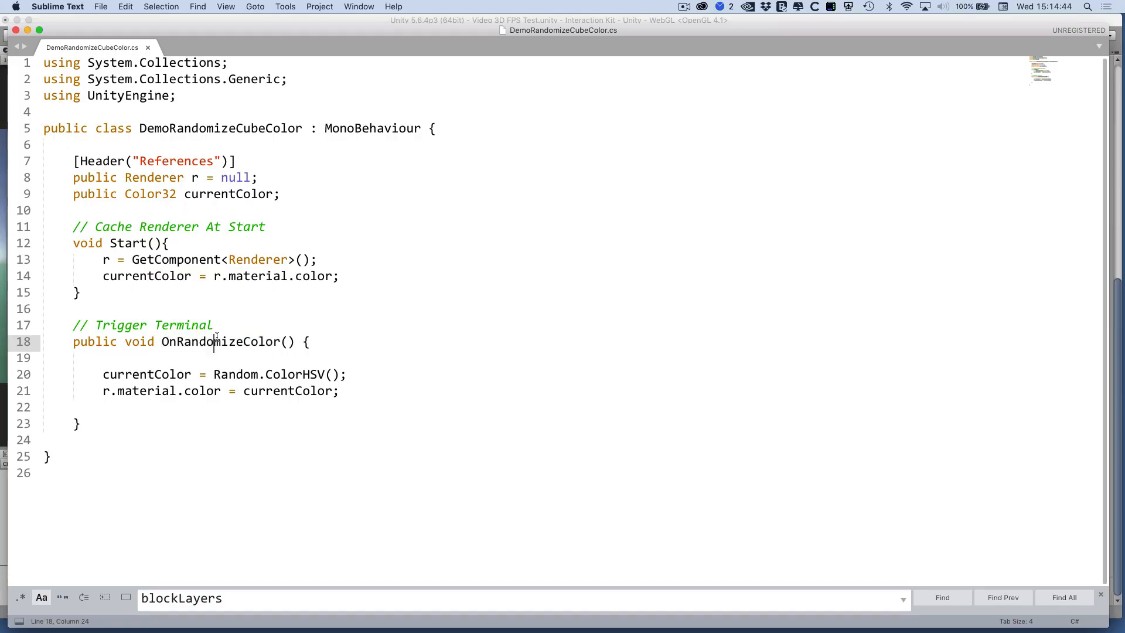
double_click(218, 345)
right_click(222, 343)
click(282, 384)
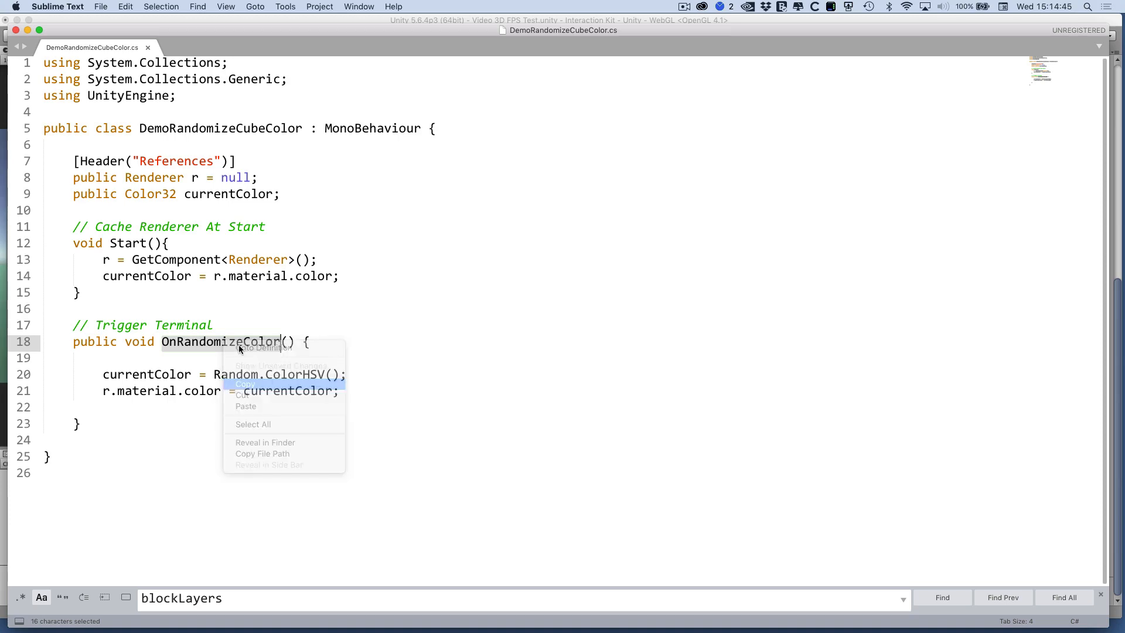
Switch to Unity and set the Function Name of the Send Message To Other GameObjects action to OnRandomizeColor
click(500, 22)
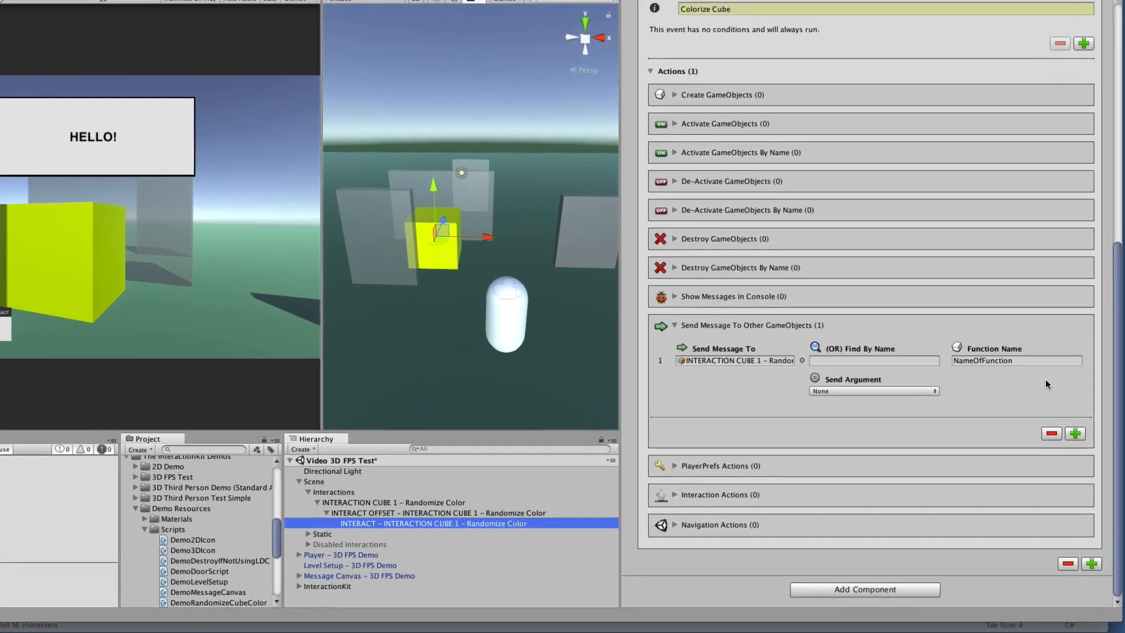
click(1049, 384)
right_click(1059, 384)
click(1060, 320)
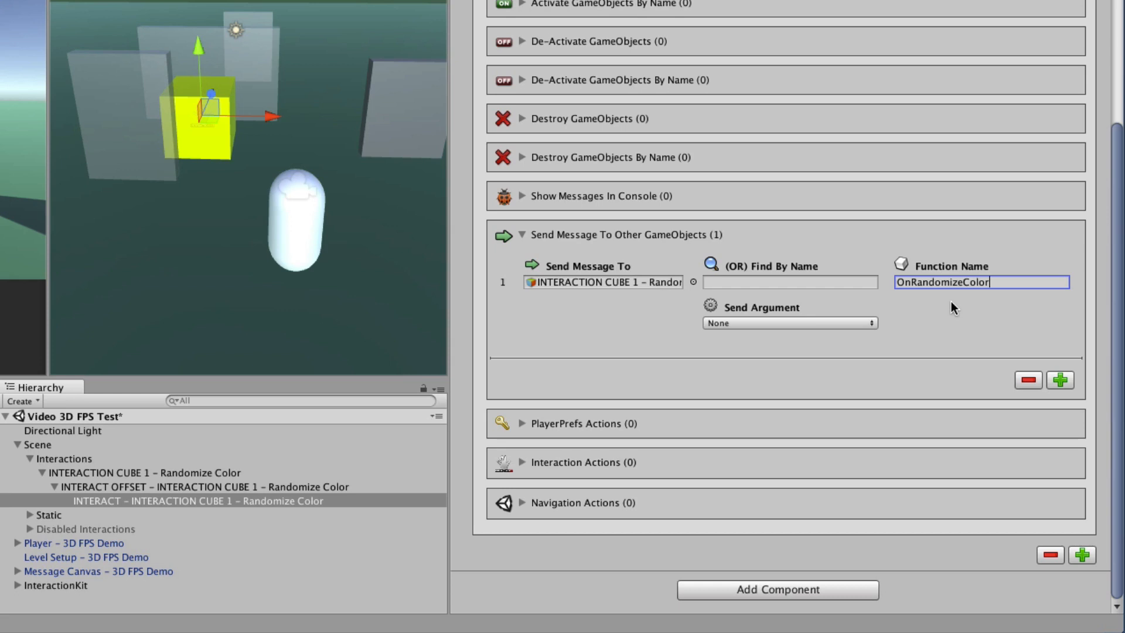
click(751, 282)
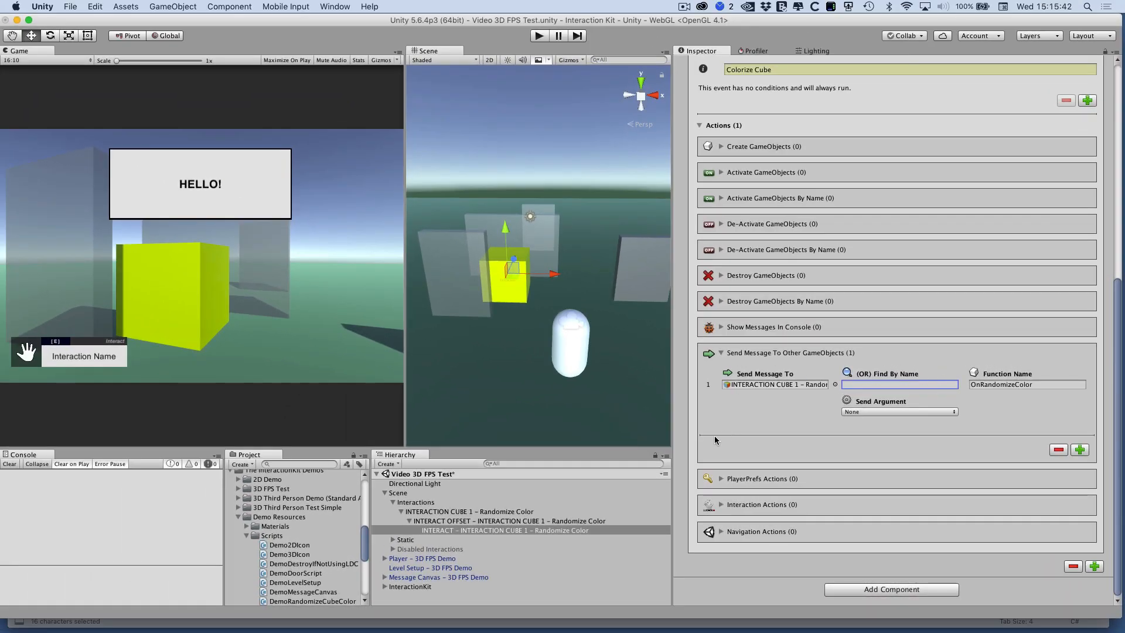
Run the scene and walk the player toward and away from the cube to check its Colorize Cube prompt
click(538, 36)
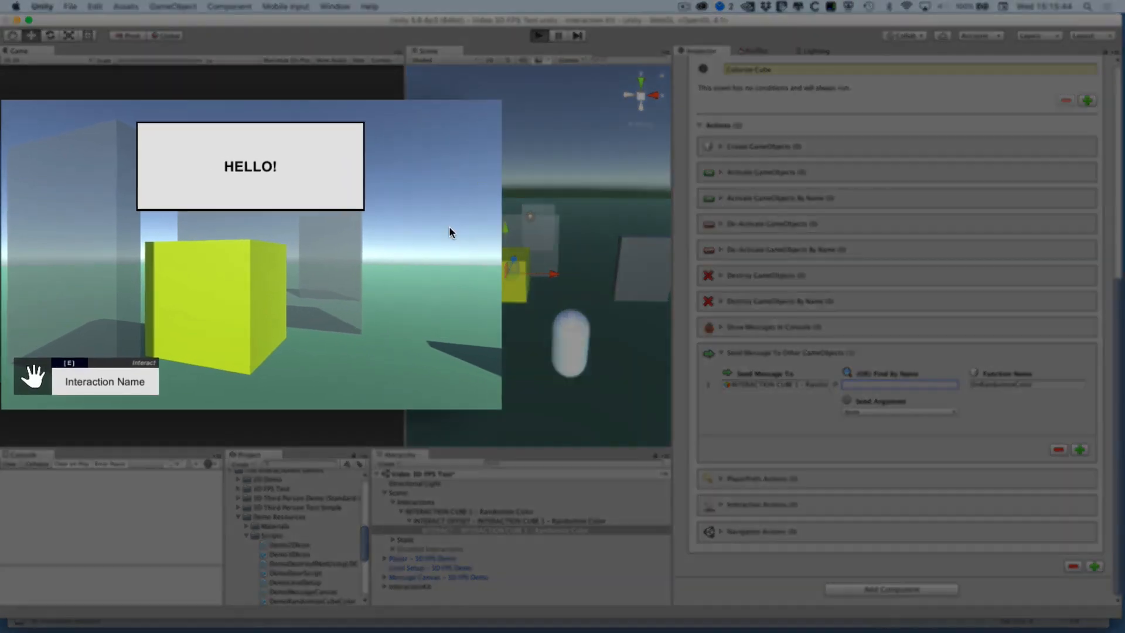
key(w)
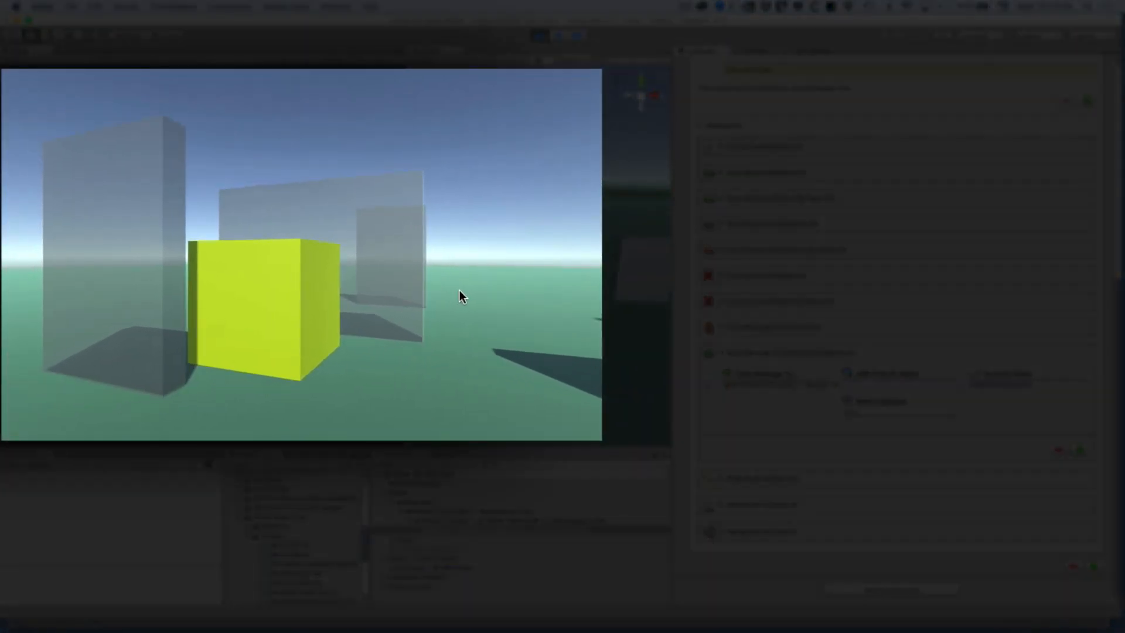
key(s)
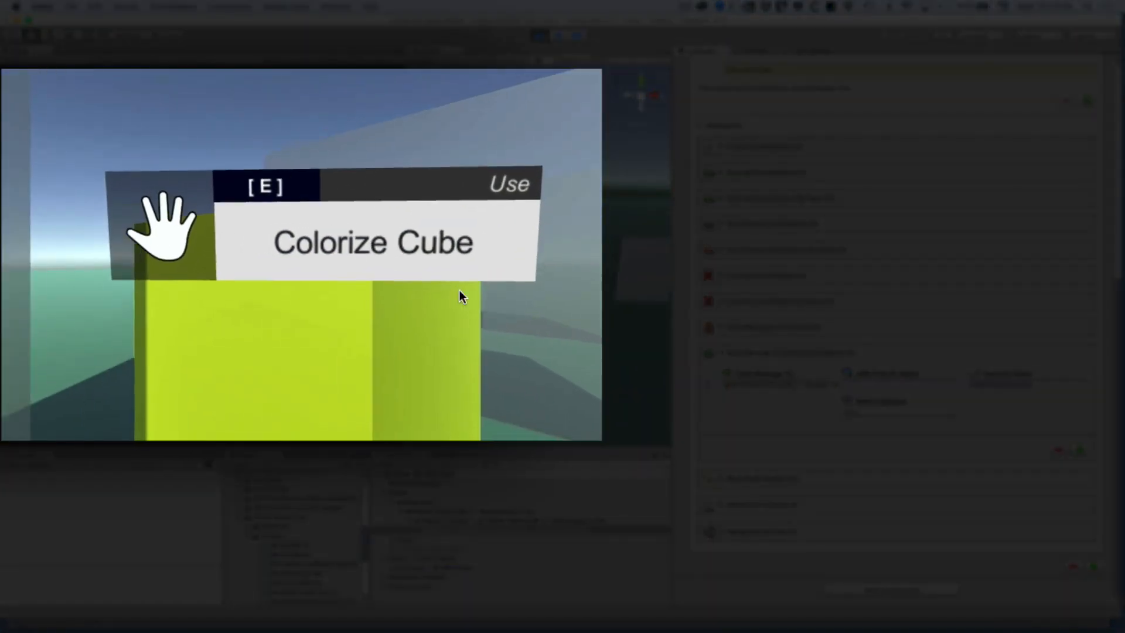
key(w)
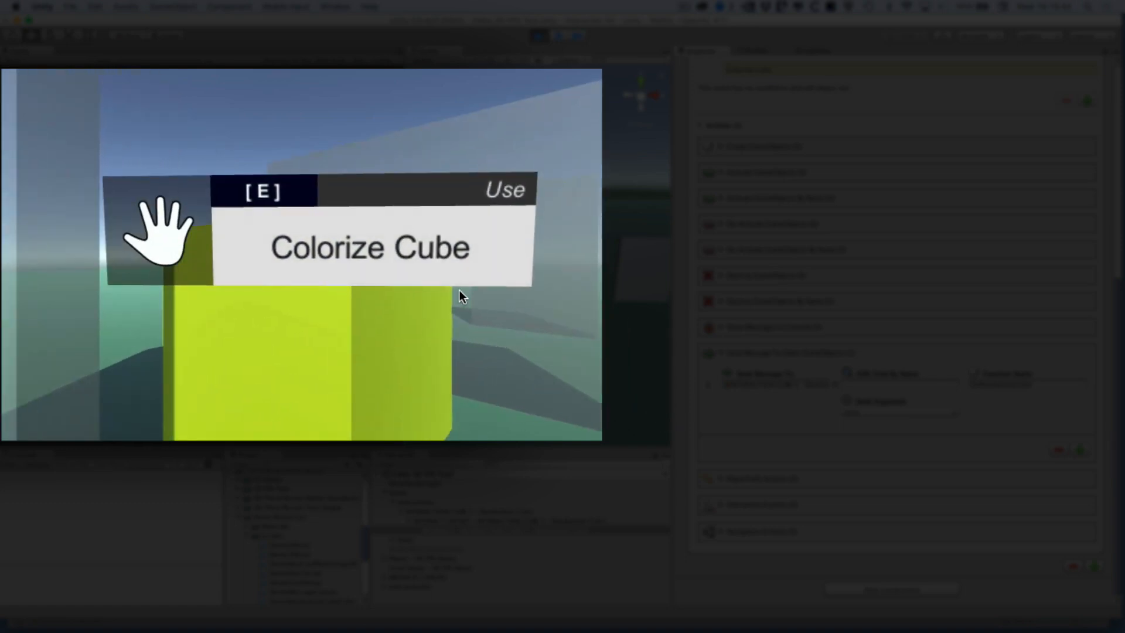
key(s)
key(w)
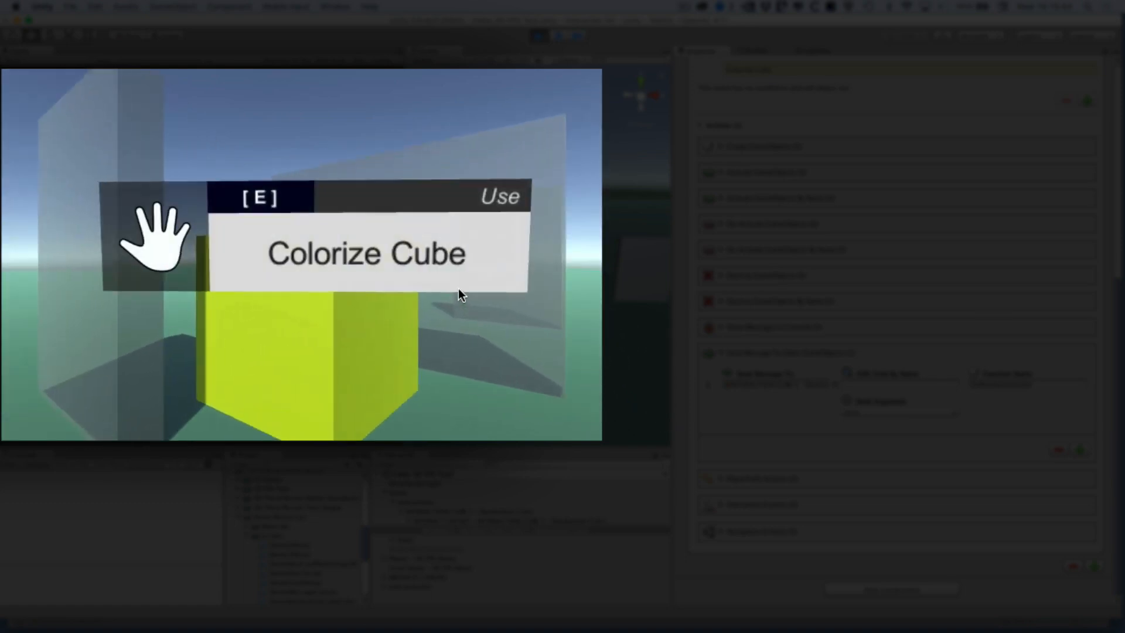
key(s)
key(w)
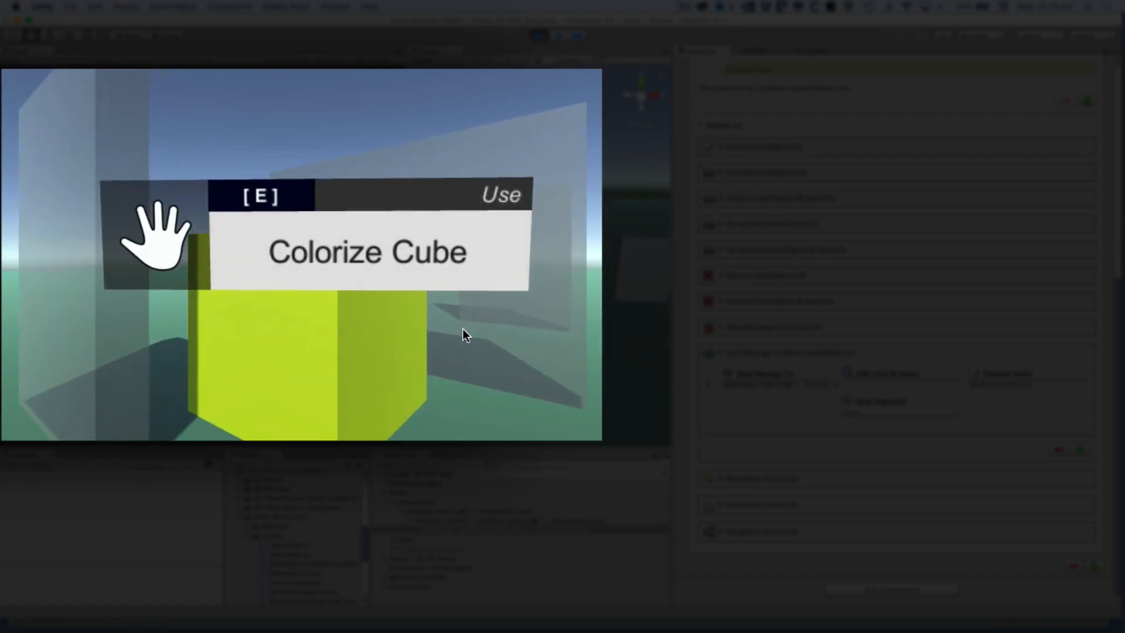
Use the Colorize Cube interaction repeatedly to test the cube's color randomization
key(e)
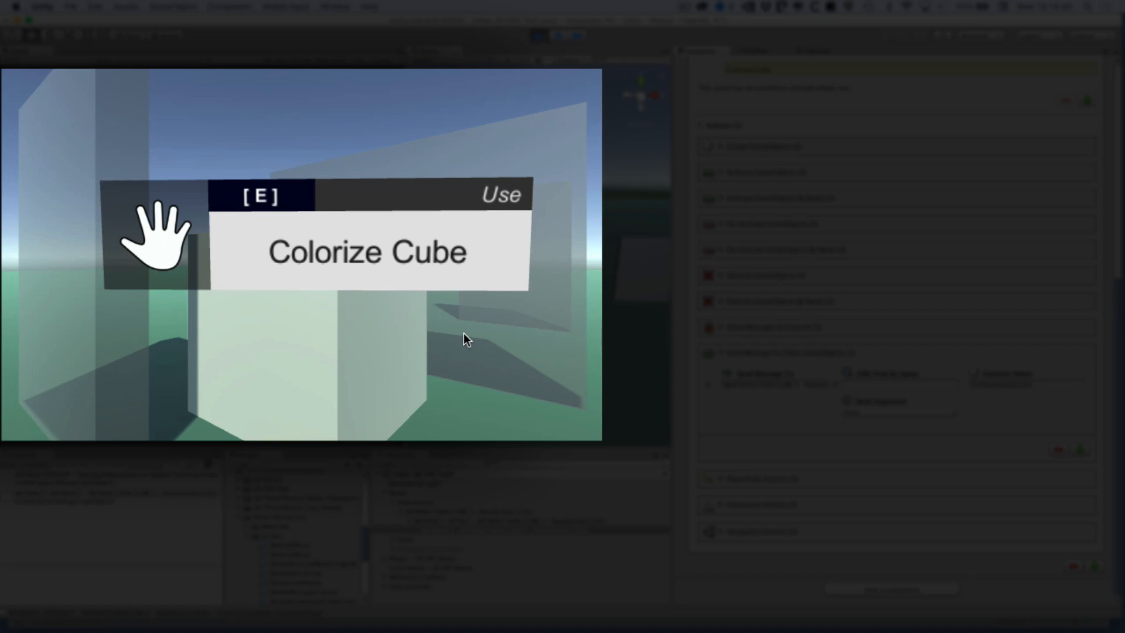
key(e)
key(e)
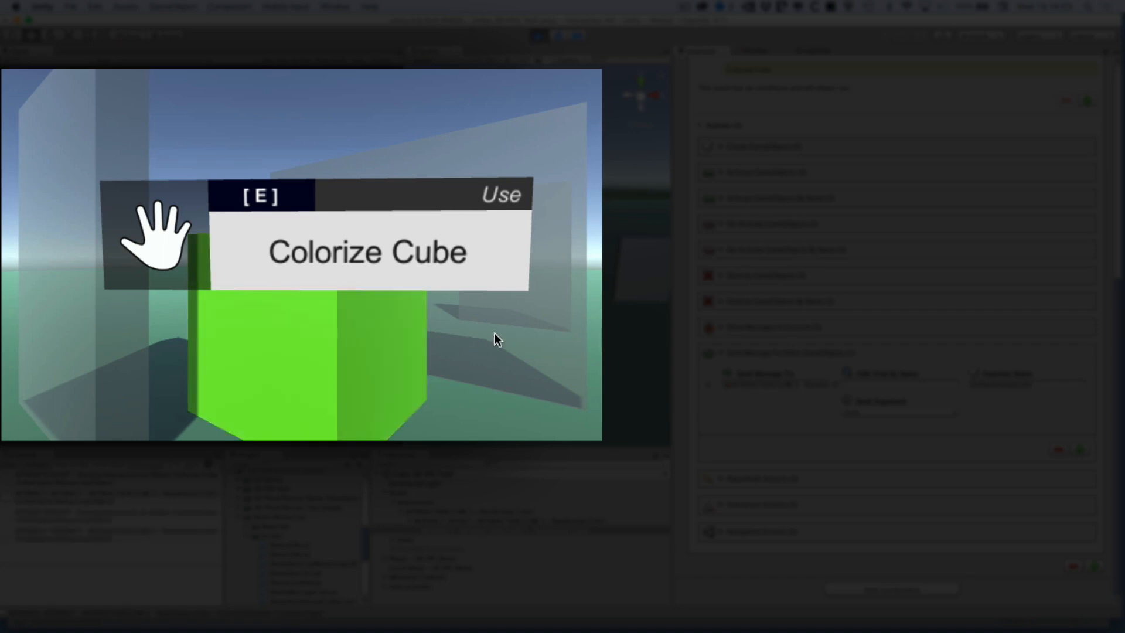
key(e)
key(e)
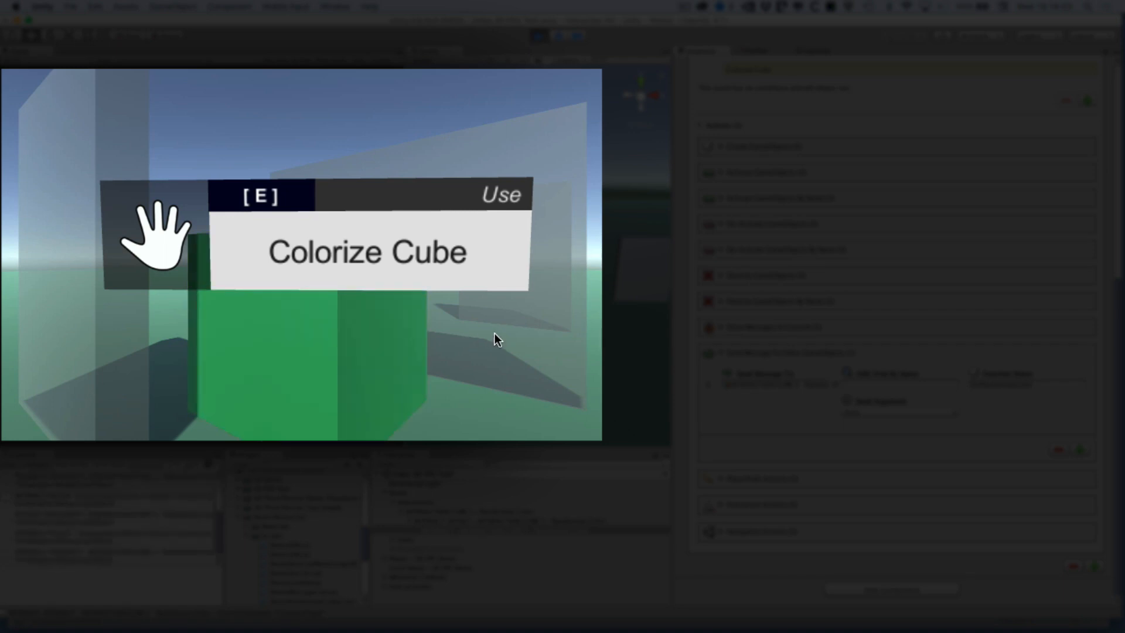
key(e)
key(e)
key(e)
key(e)
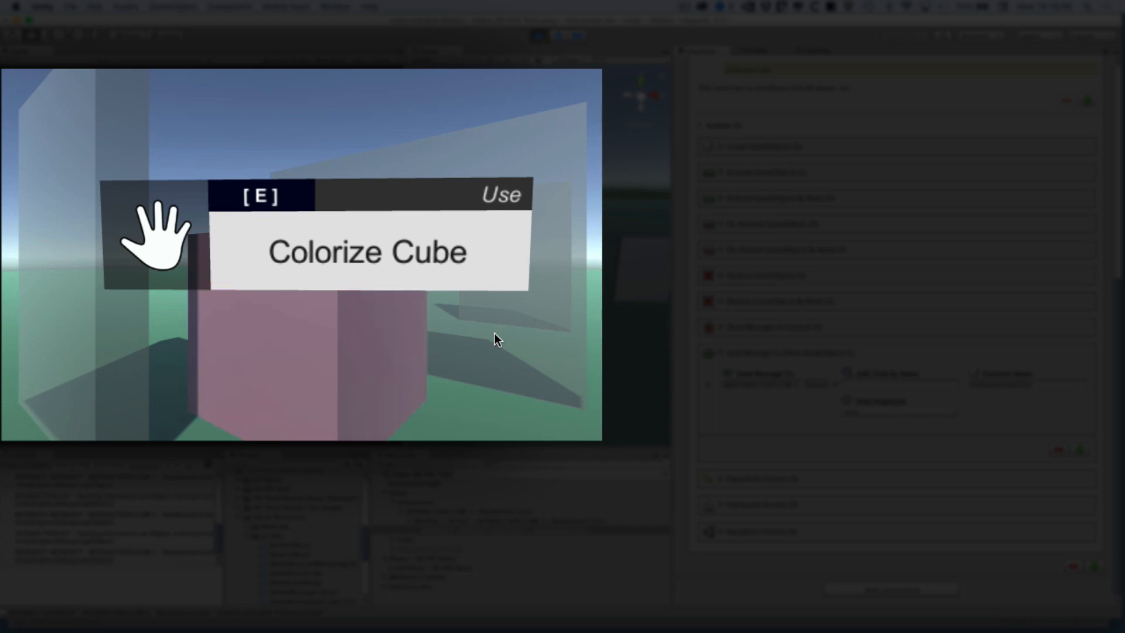
key(e)
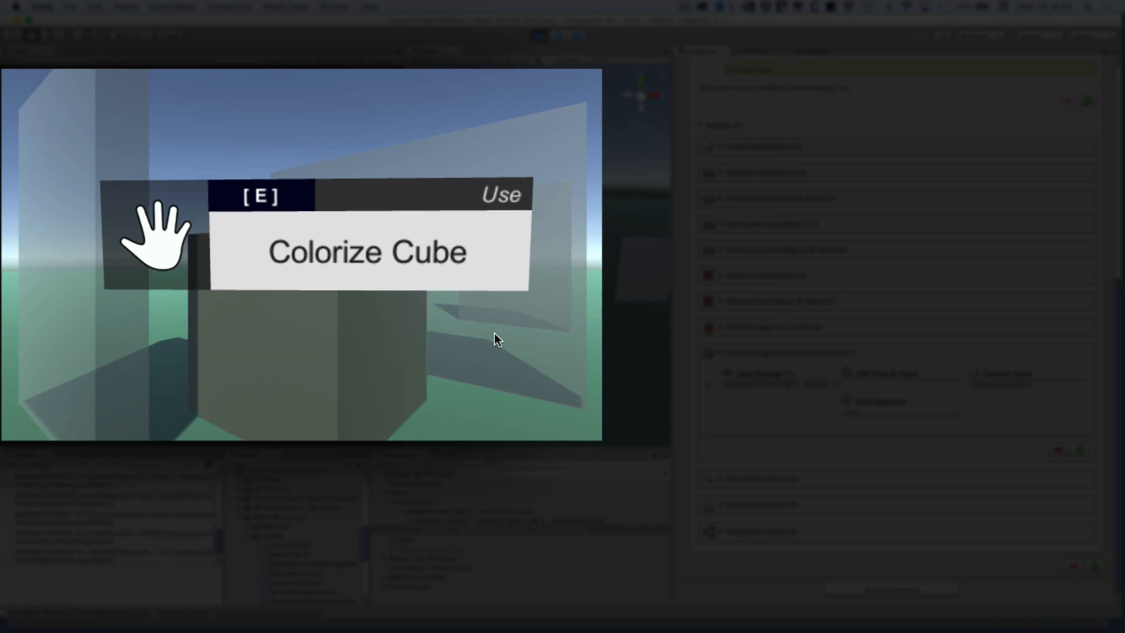
Back the player away from the recolored cube and return to it to recheck the prompt's detection range
key(s)
key(w)
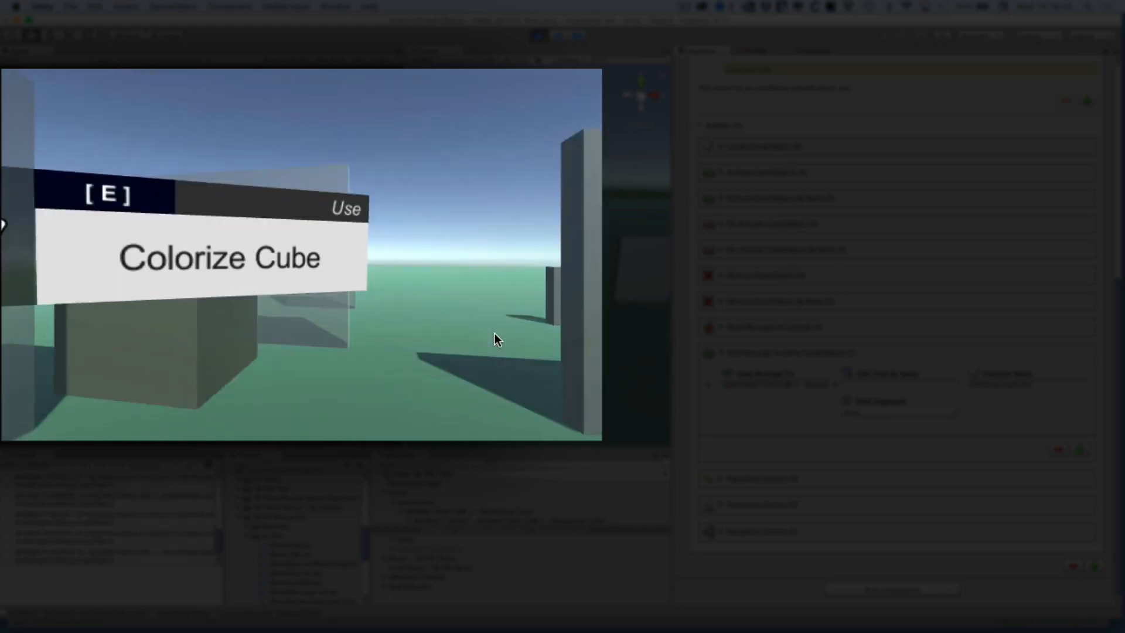
key(s)
key(w)
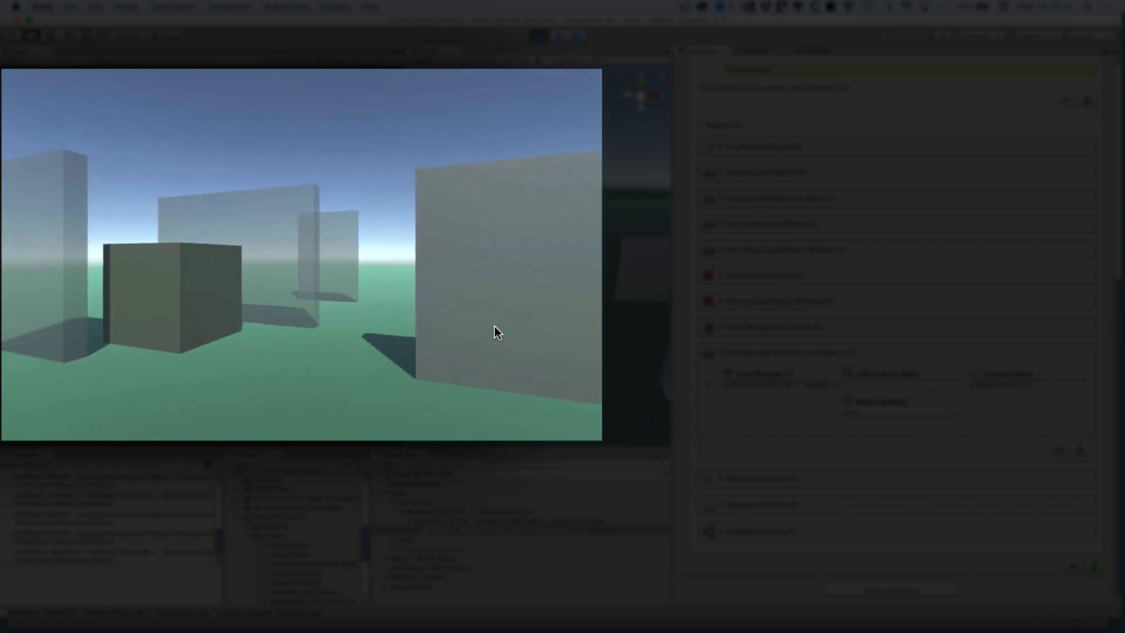
key(w)
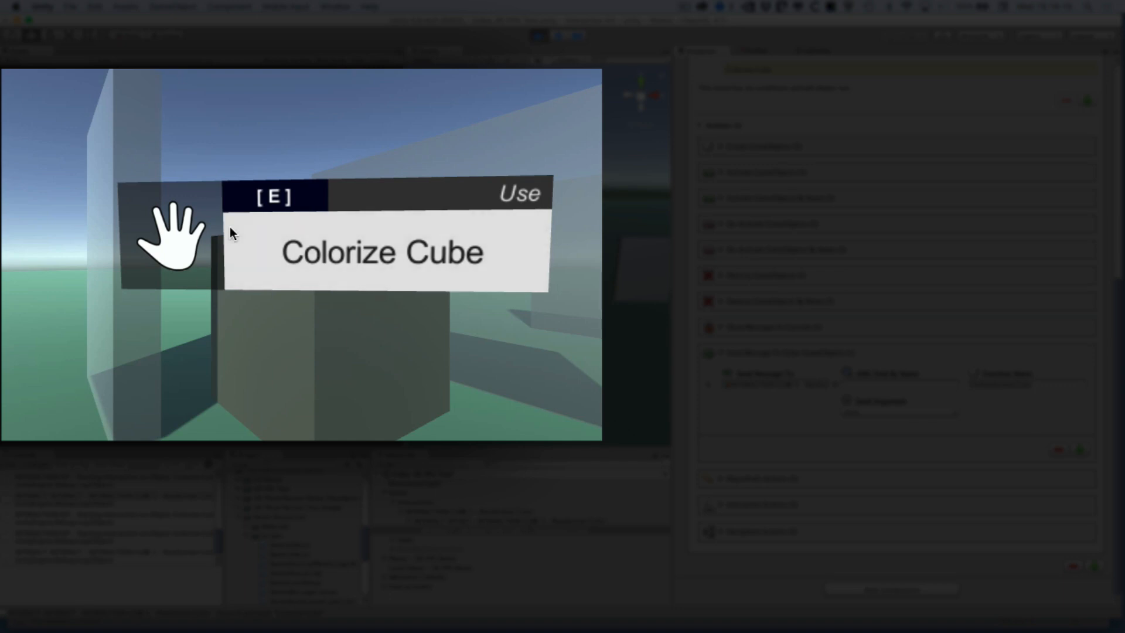
Select the InteractionKit object and set its GUI Placement Mode to Static
click(444, 586)
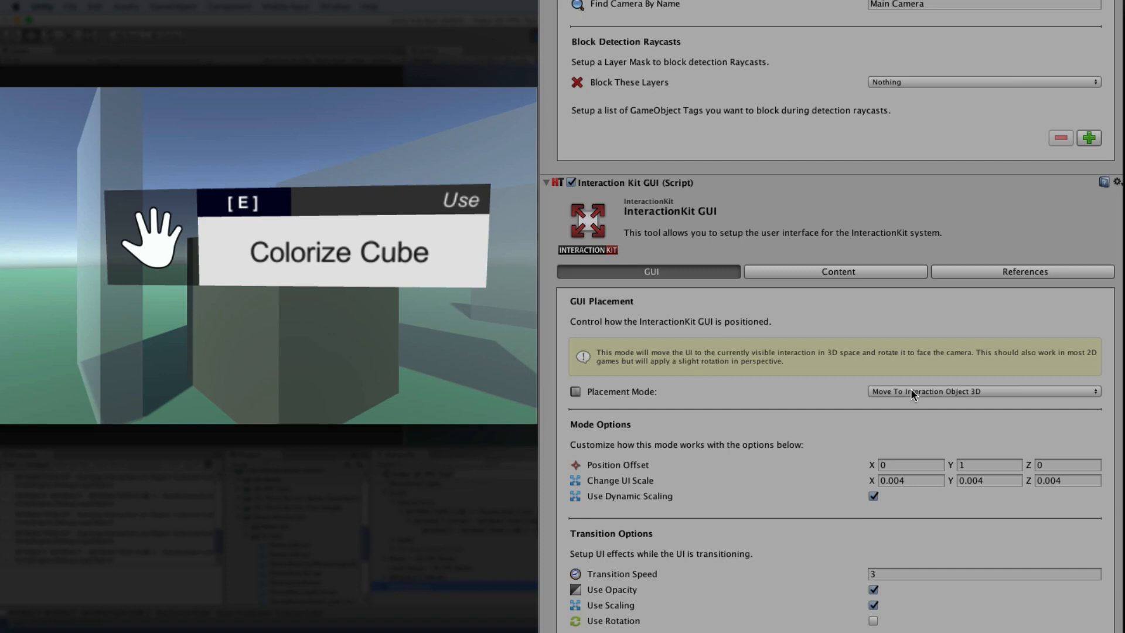
click(910, 391)
click(910, 381)
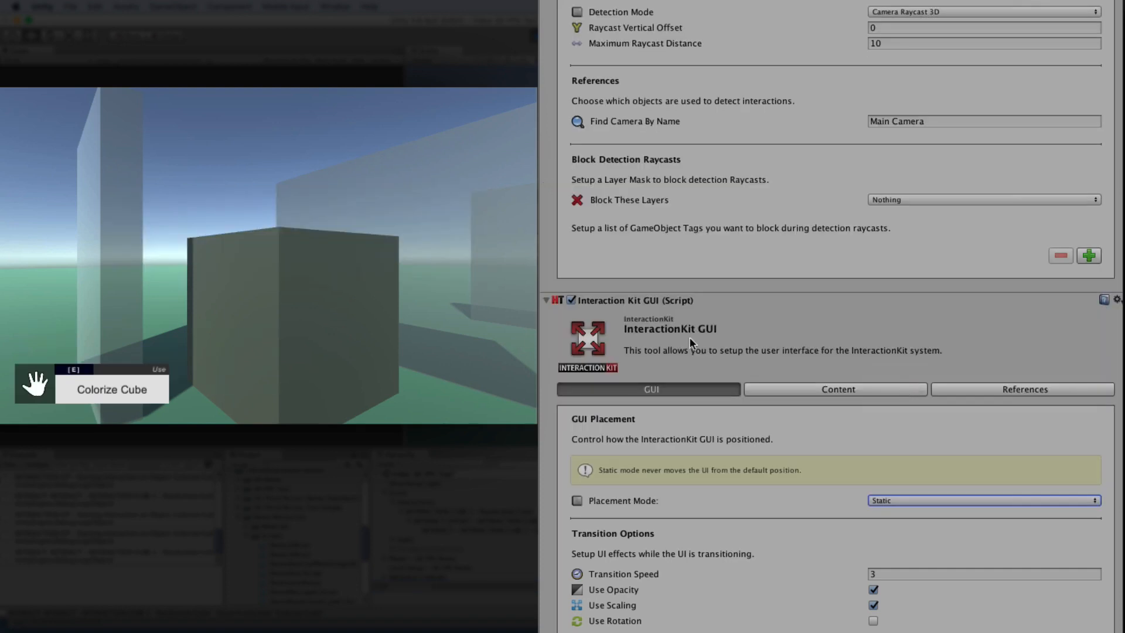
Test the static prompt in the running game by triggering Colorize Cube through it and walking away and back
click(132, 385)
key(w)
key(s)
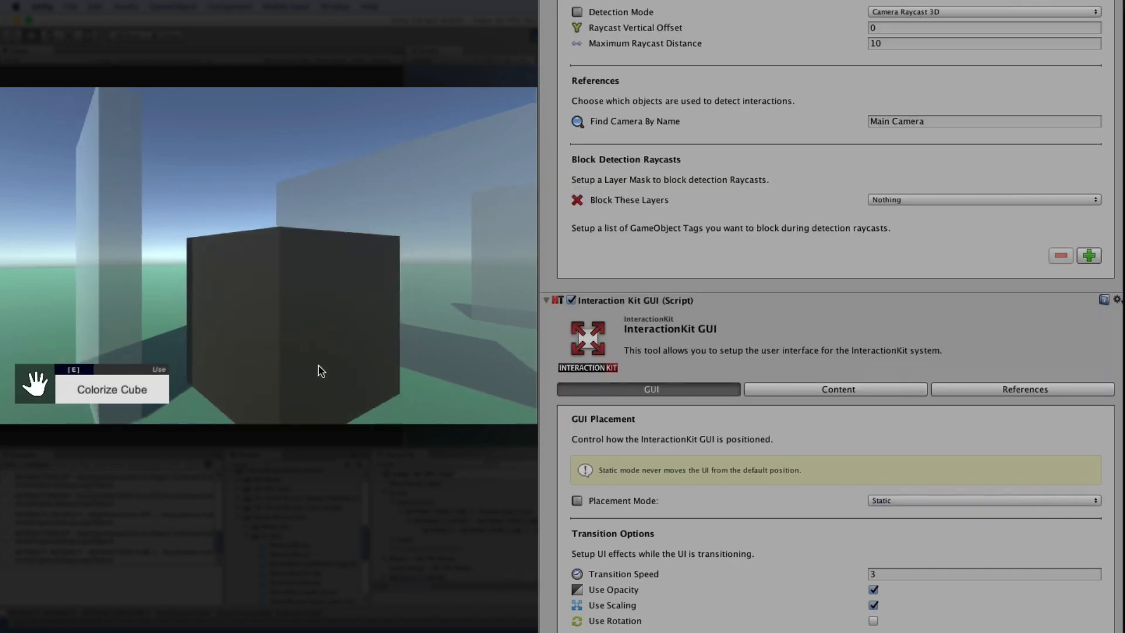
key(w)
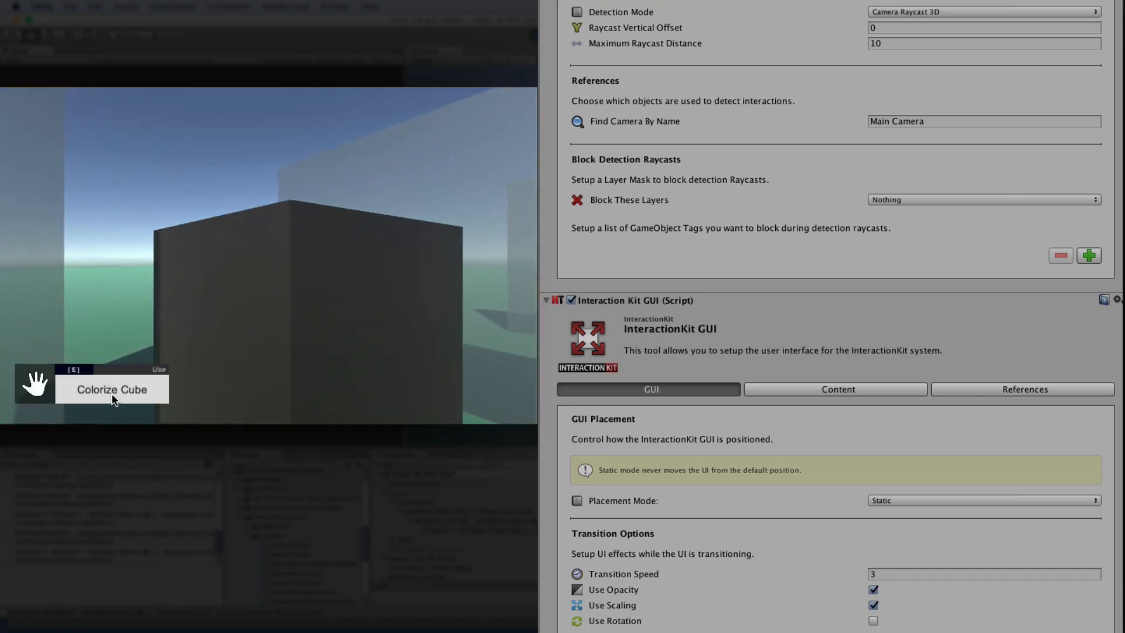
click(112, 394)
click(111, 393)
key(s)
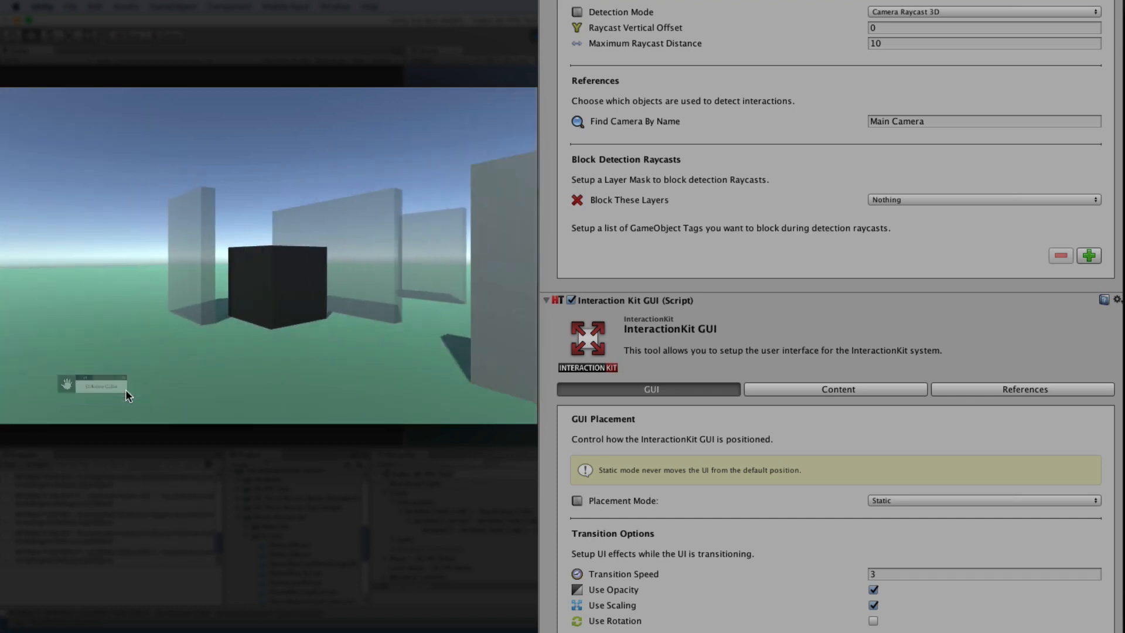
key(w)
click(125, 389)
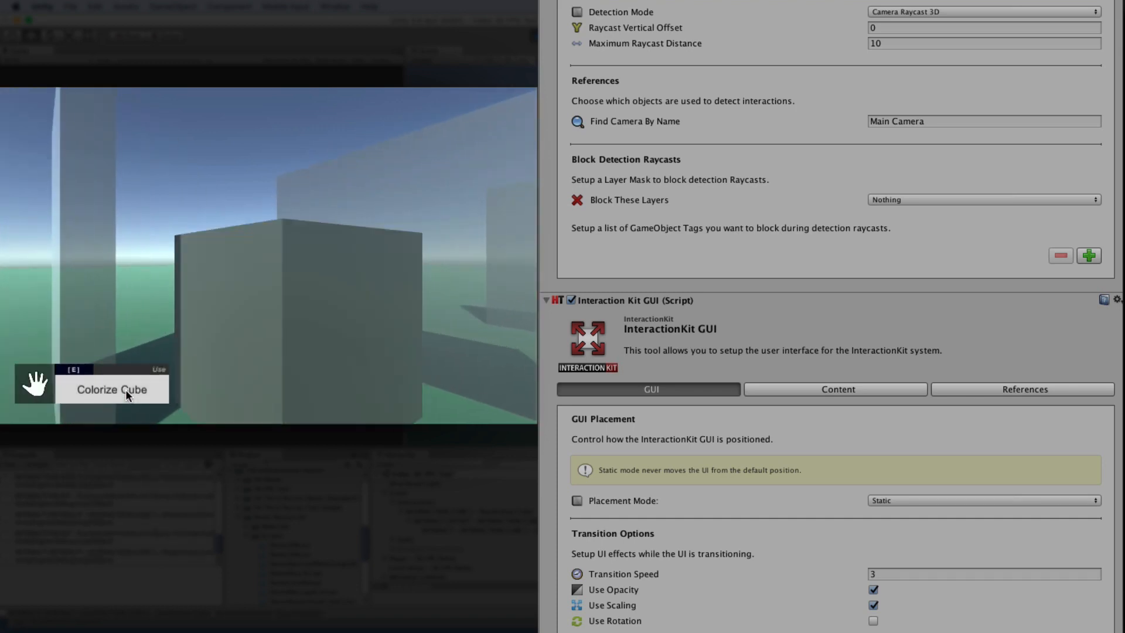
Set the GUI Placement Mode back to Move To Interaction Object 3D and test the prompt by moving the player
click(917, 501)
click(923, 513)
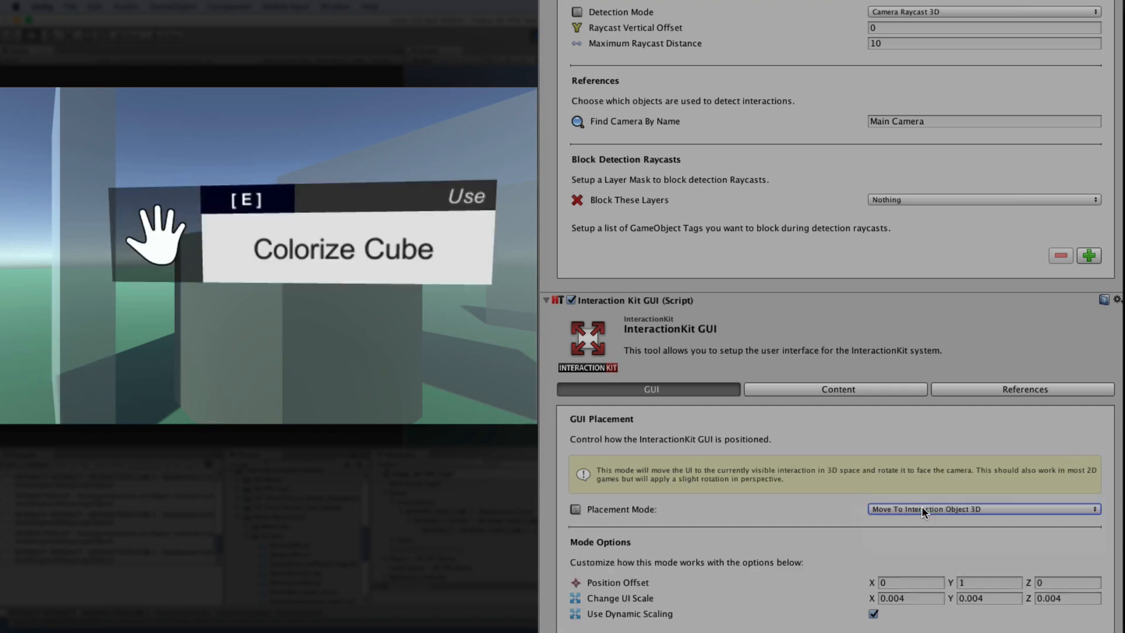
click(334, 331)
key(s)
key(w)
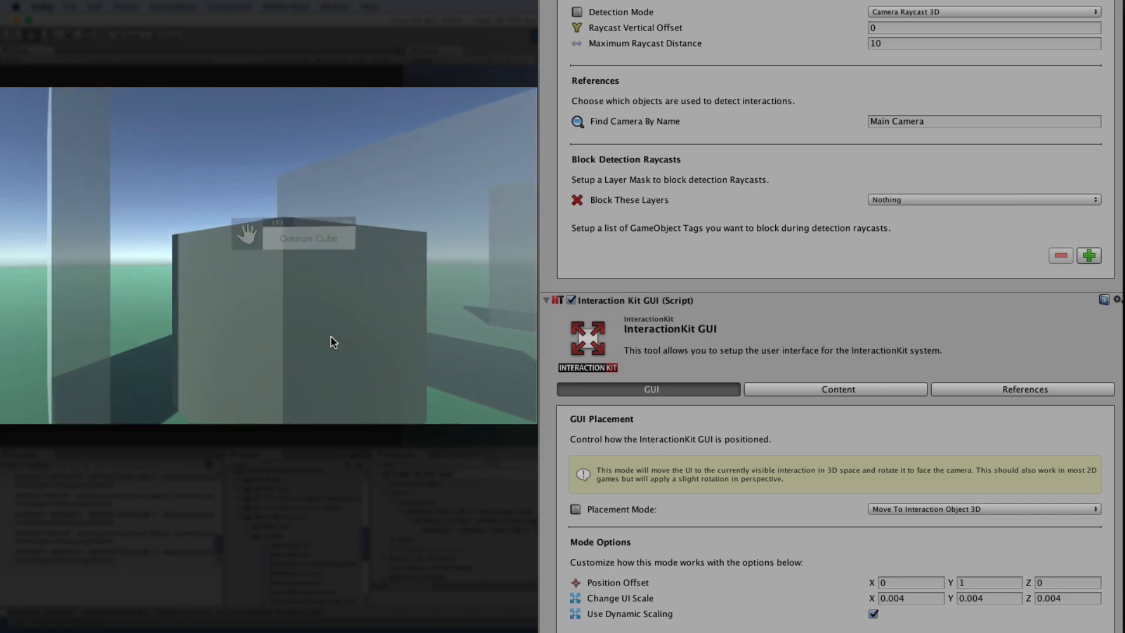
Set Change UI Scale to 0.00125 on X, Y and Z in the InteractionKit GUI's Mode Options
scroll(802, 519, down, 5)
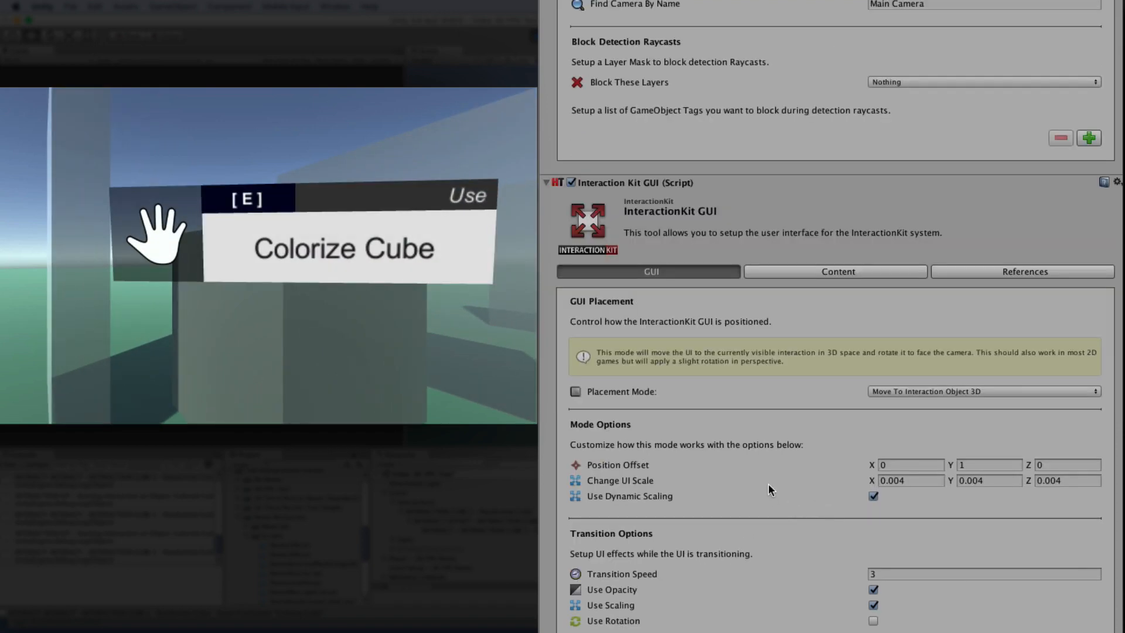
click(925, 480)
click(908, 481)
key(BackSpace)
text(0125)
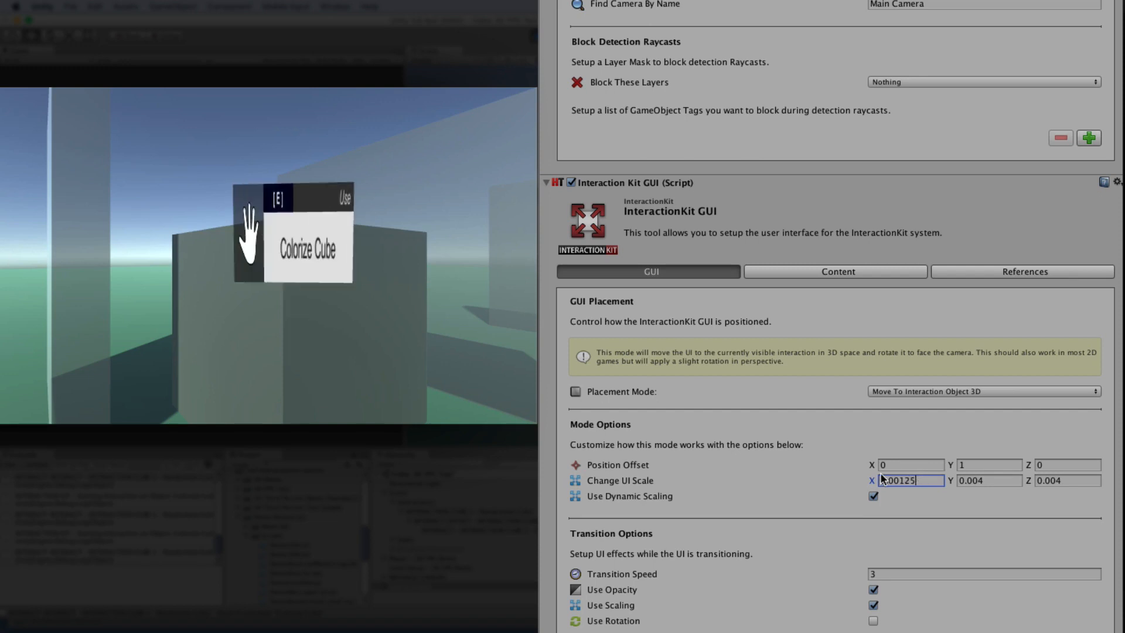
key(Return)
key(super+c)
click(969, 480)
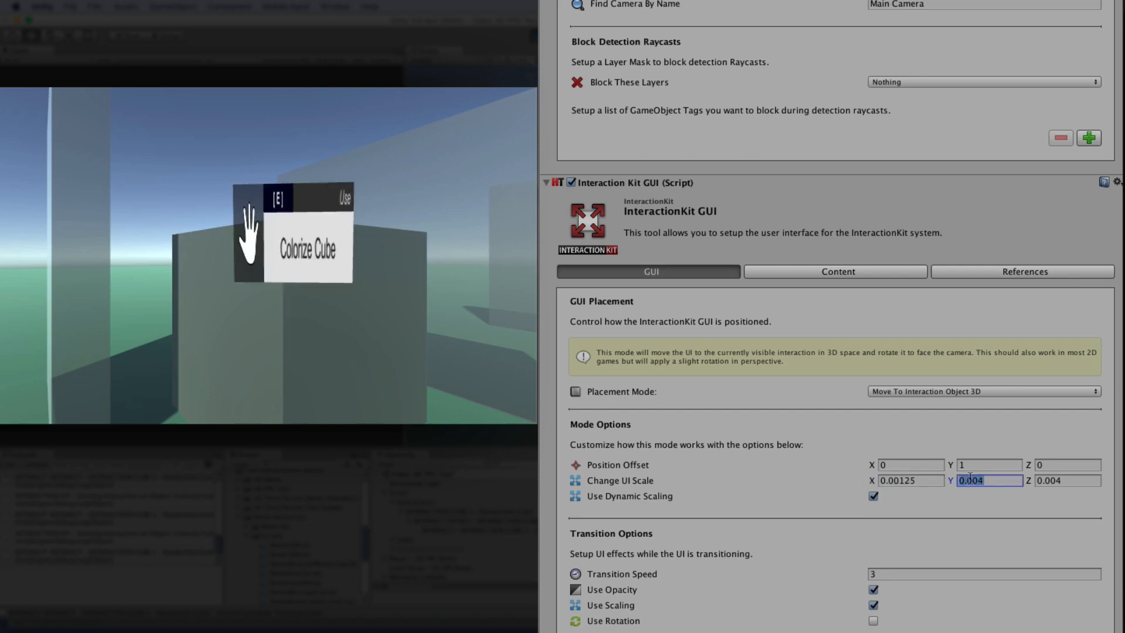
key(super+v)
click(1068, 482)
key(super+v)
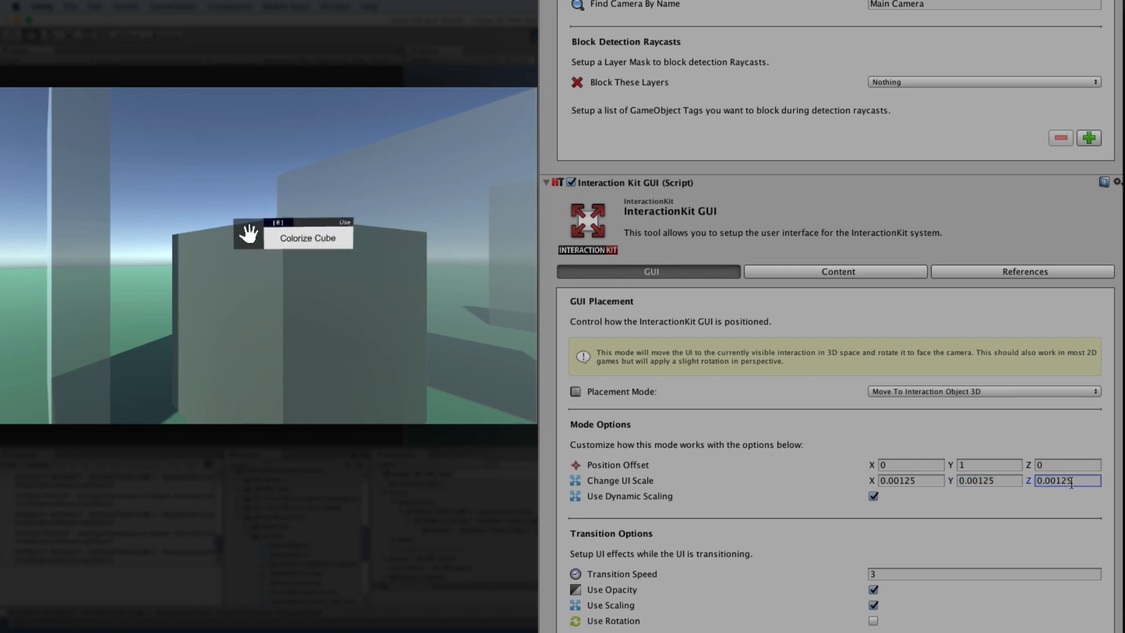
Walk the player away from and toward the cube to check the rescaled interaction prompt
click(388, 345)
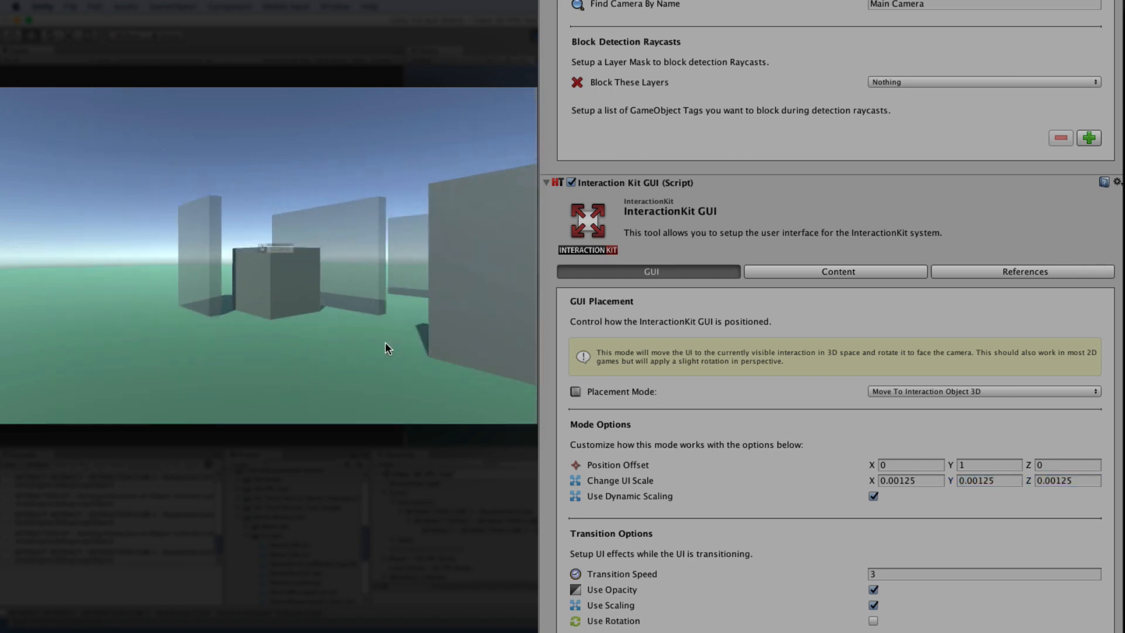
key(w)
key(s)
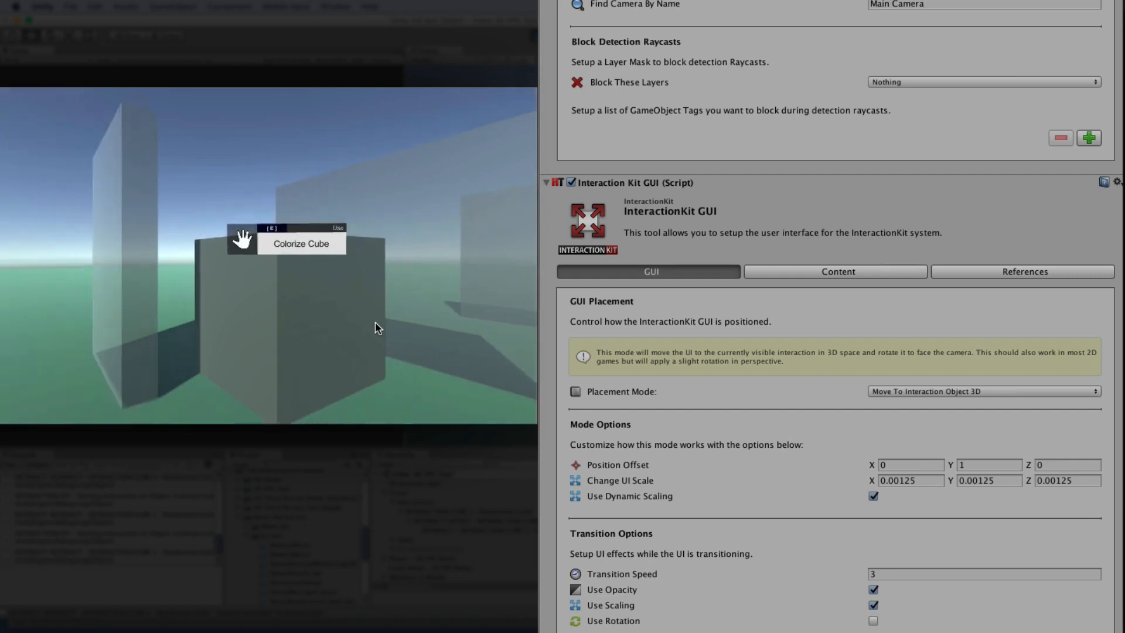
key(w)
key(s)
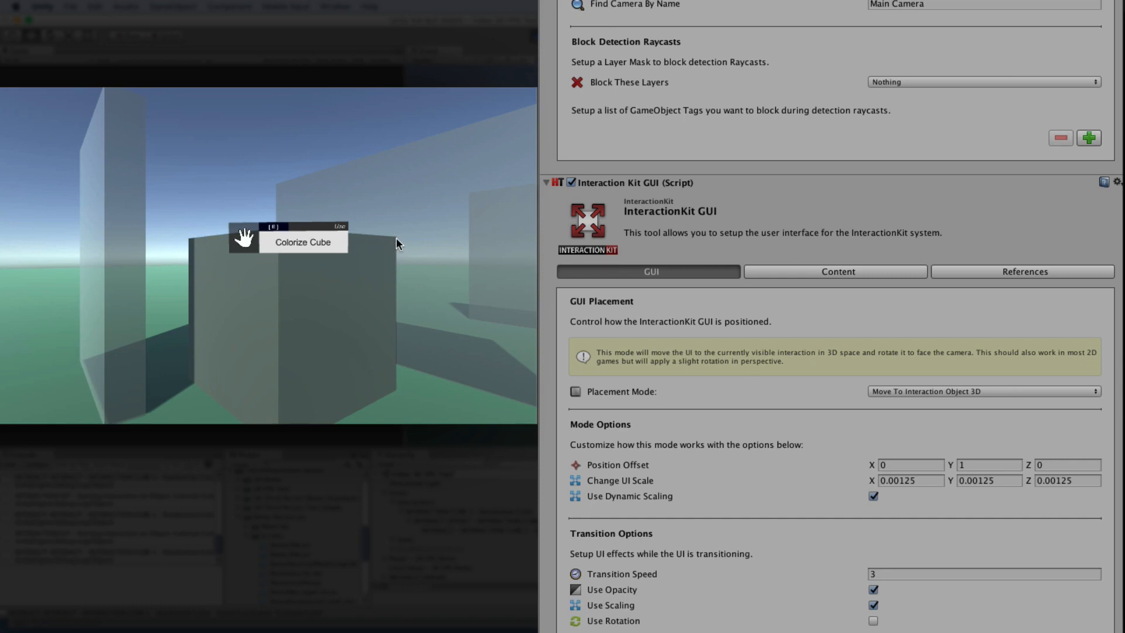
key(s)
key(w)
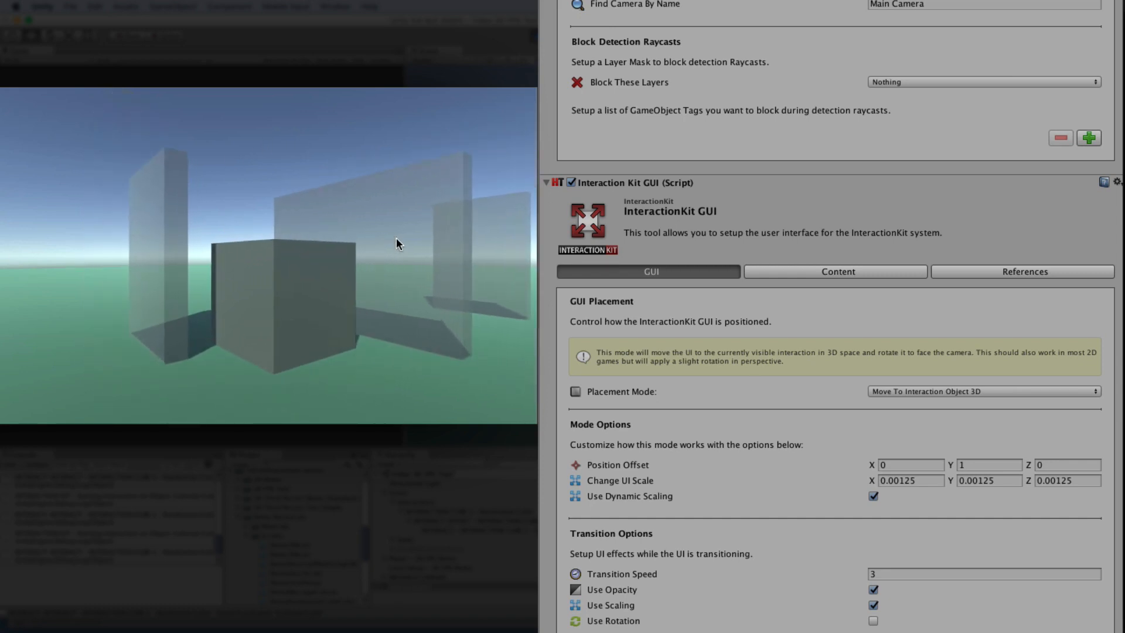
Turn off Use Dynamic Scaling in the InteractionKit GUI and walk the player away from and toward the cube to test the prompt
key(s)
click(898, 498)
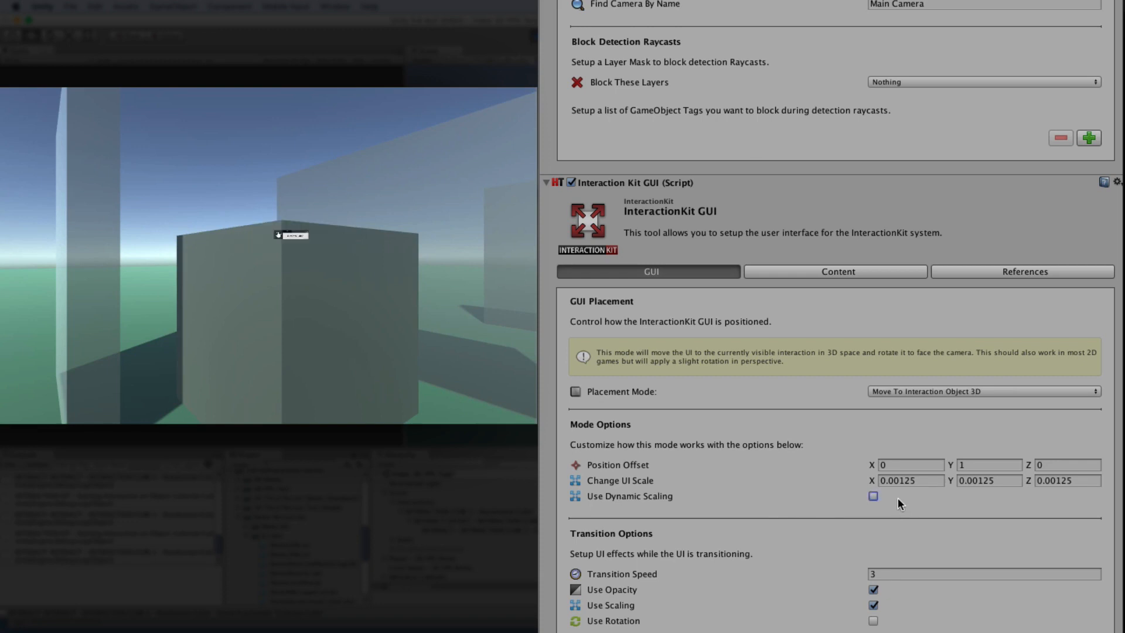
click(390, 347)
key(s)
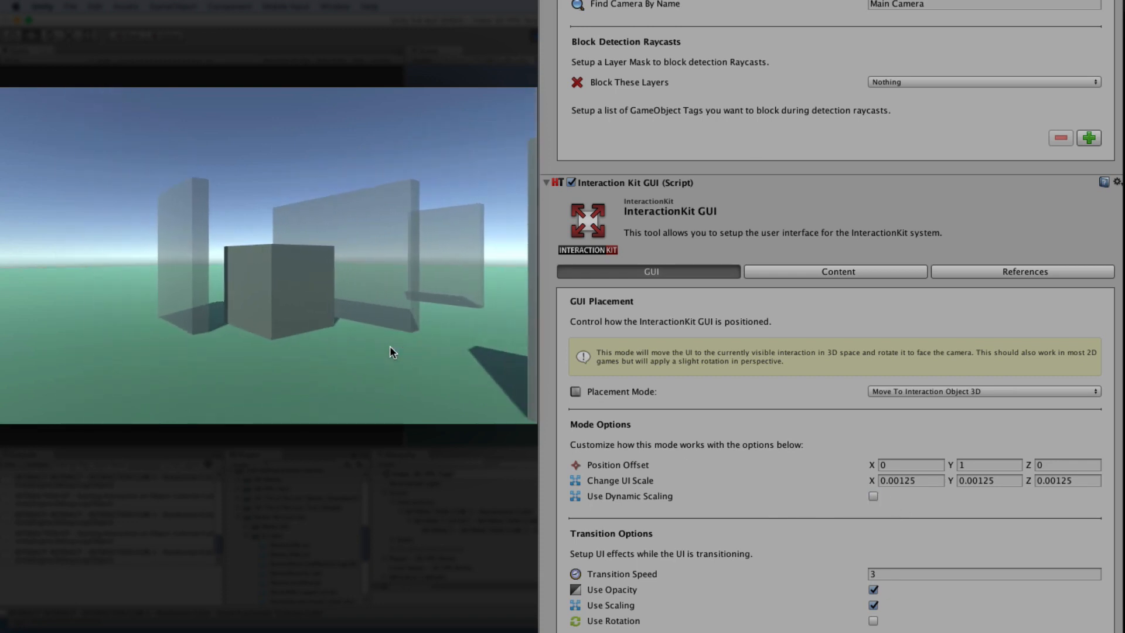
key(w)
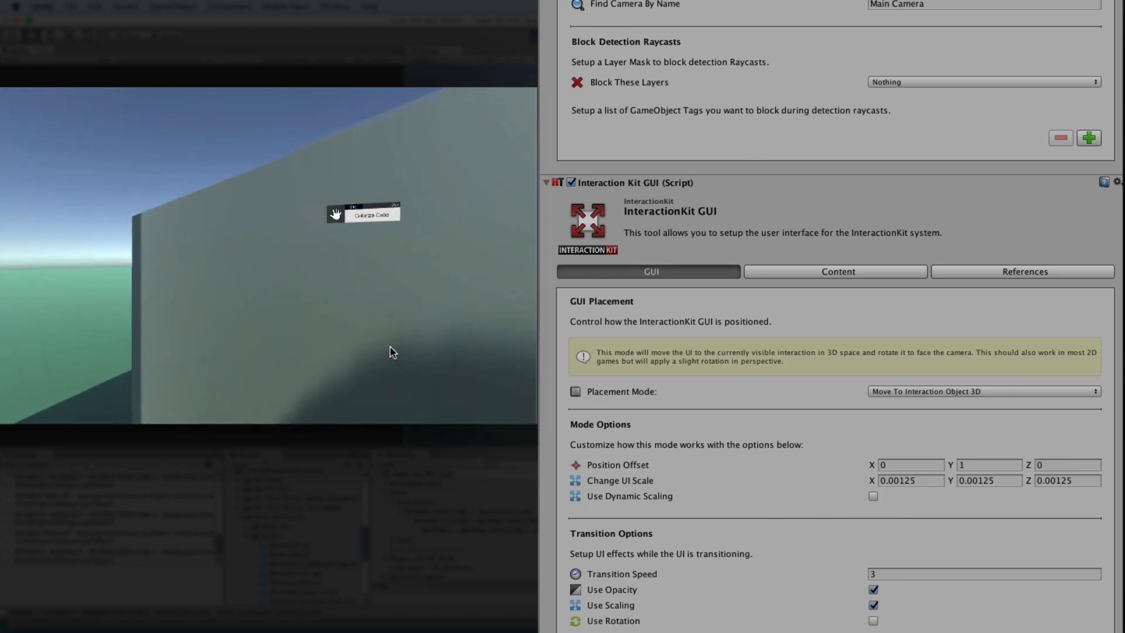
key(s)
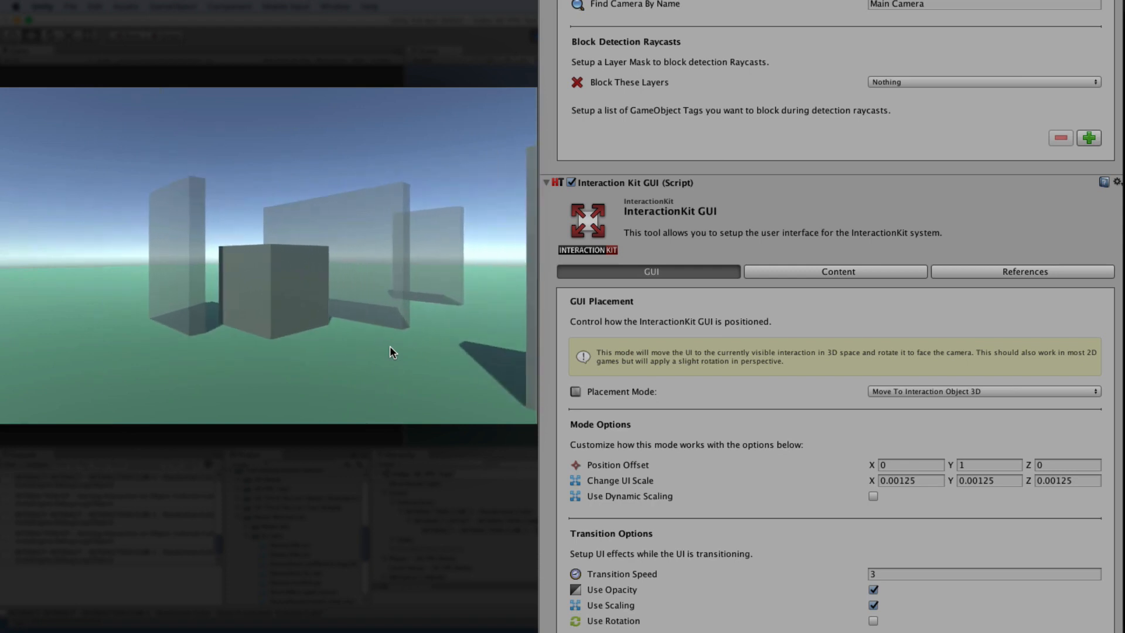
key(w)
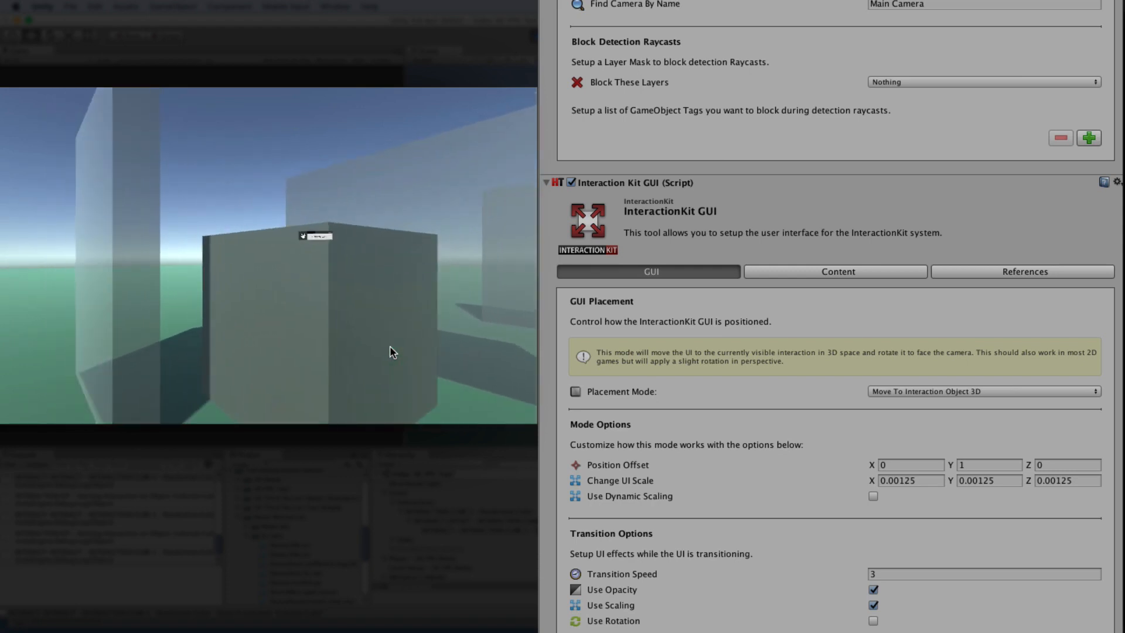
Turn Use Dynamic Scaling back on and move the player back and forth to compare the prompt's size at different distances
click(874, 497)
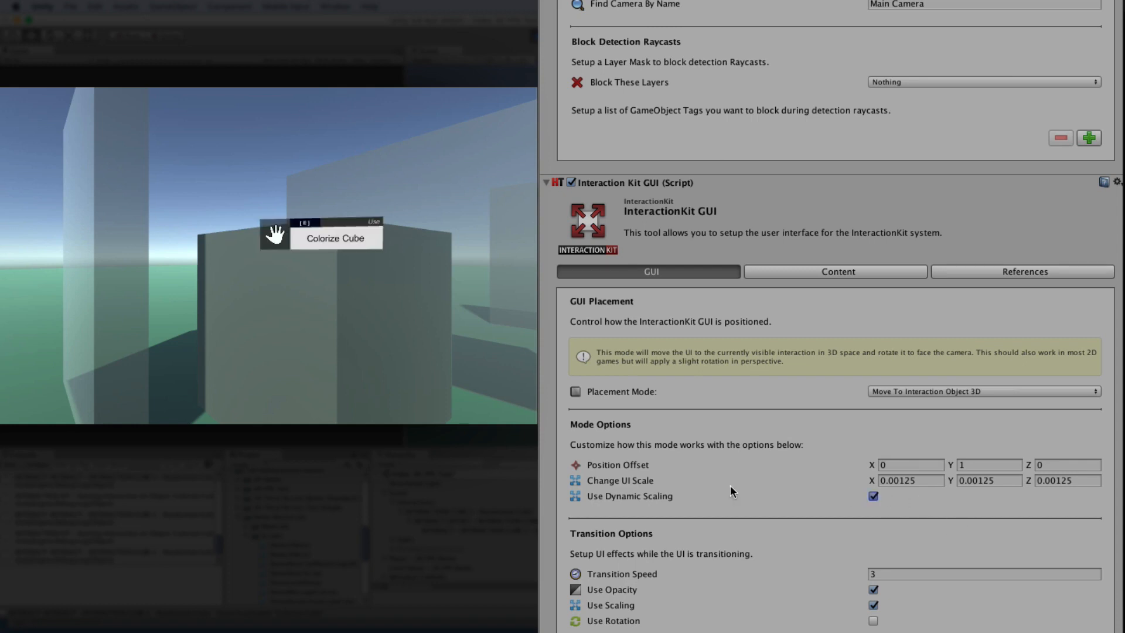
click(398, 396)
key(s)
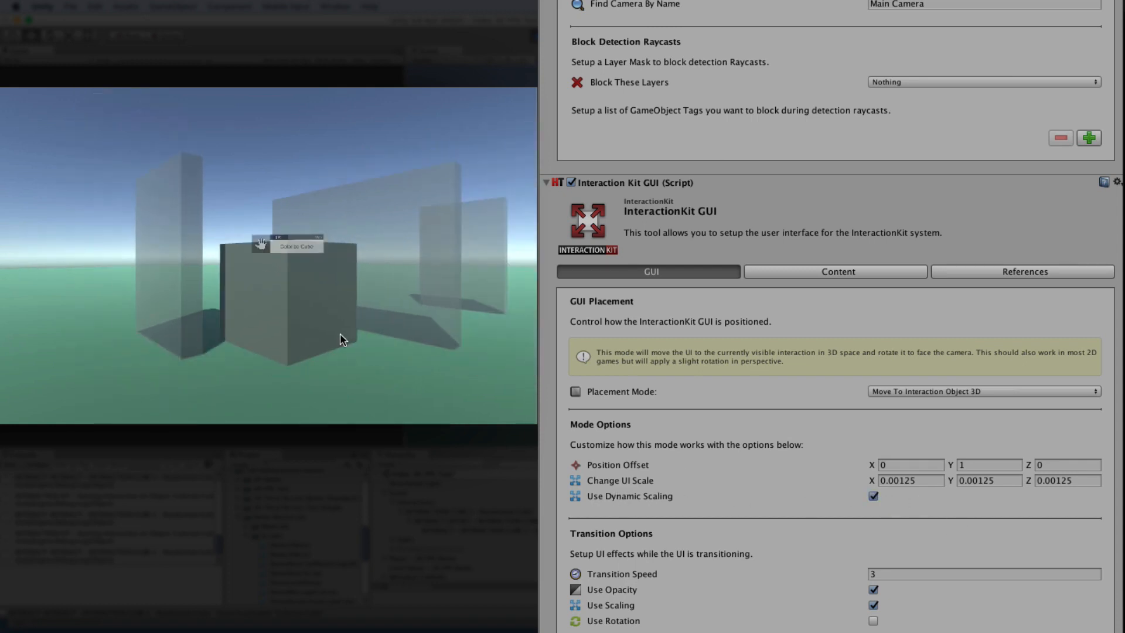
key(w)
key(w)
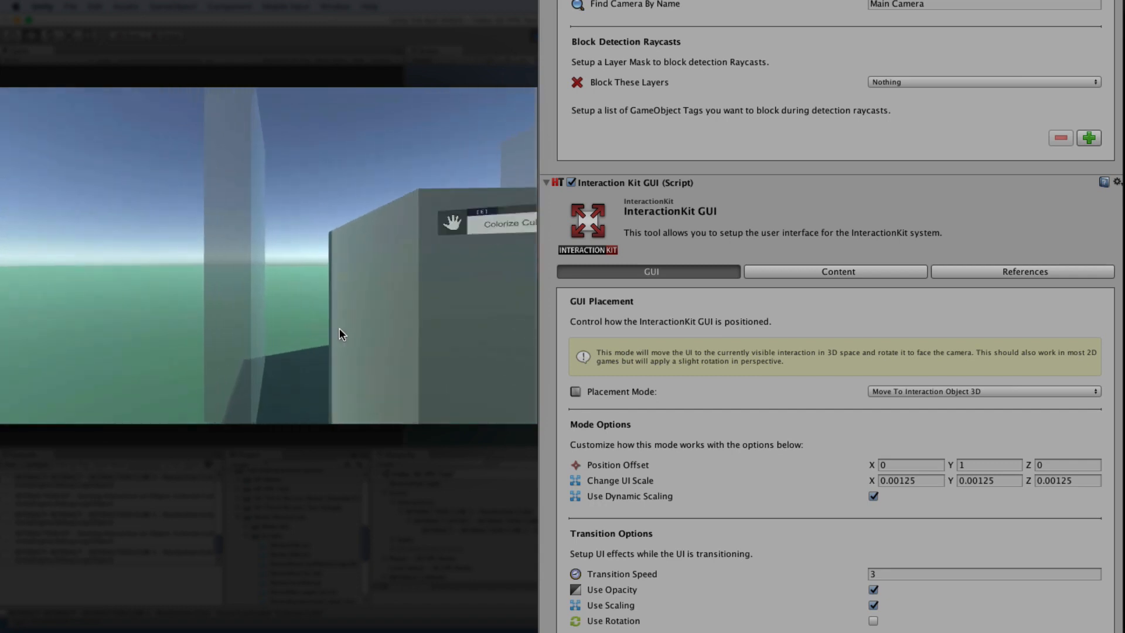
key(s)
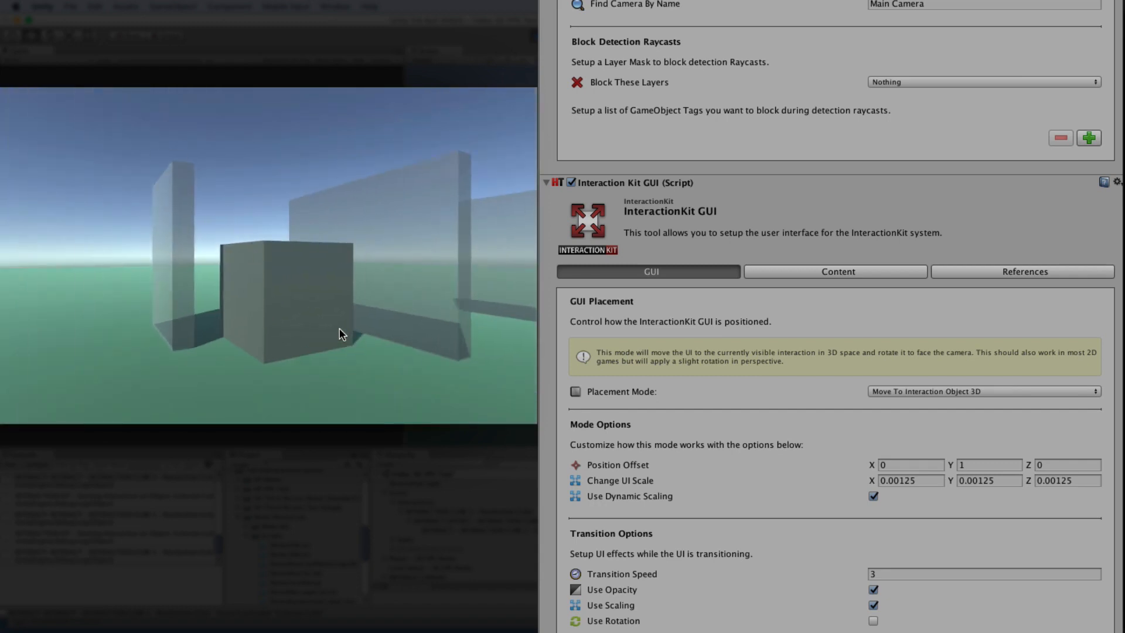
key(w)
key(s)
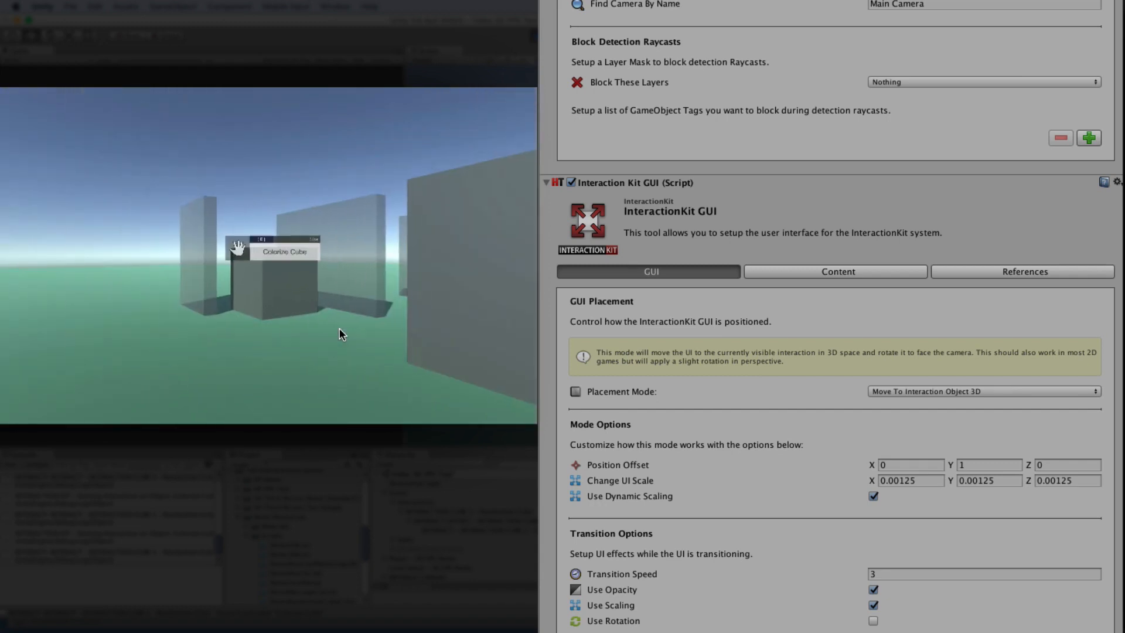
key(w)
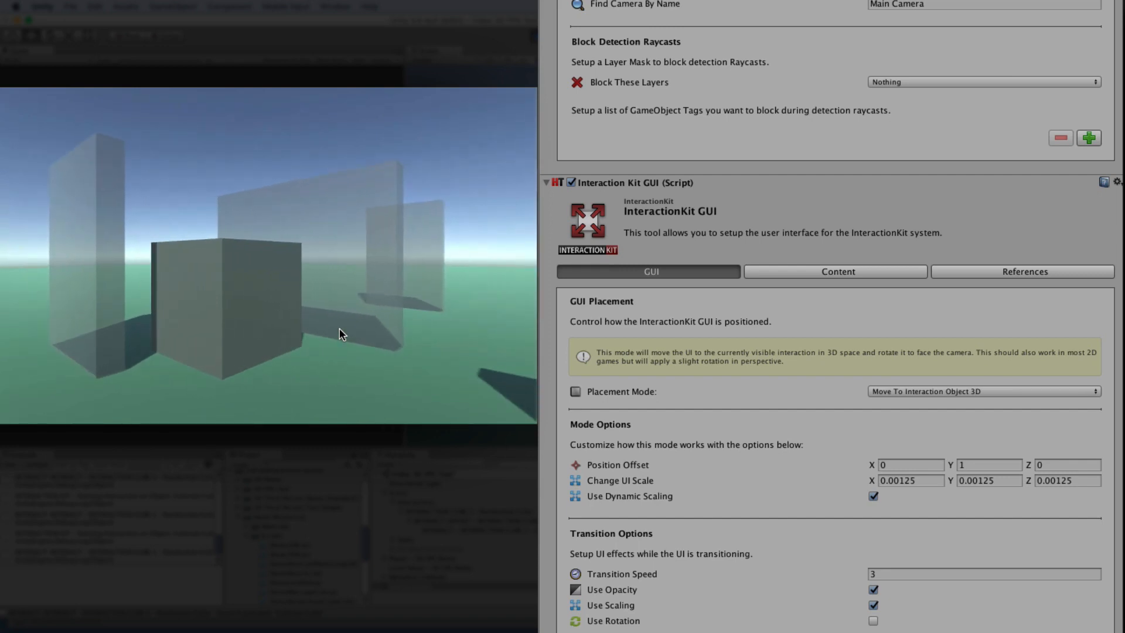
Turn off the Use Scaling transition option and walk away from and back to the cube to test the prompt's transition
key(d)
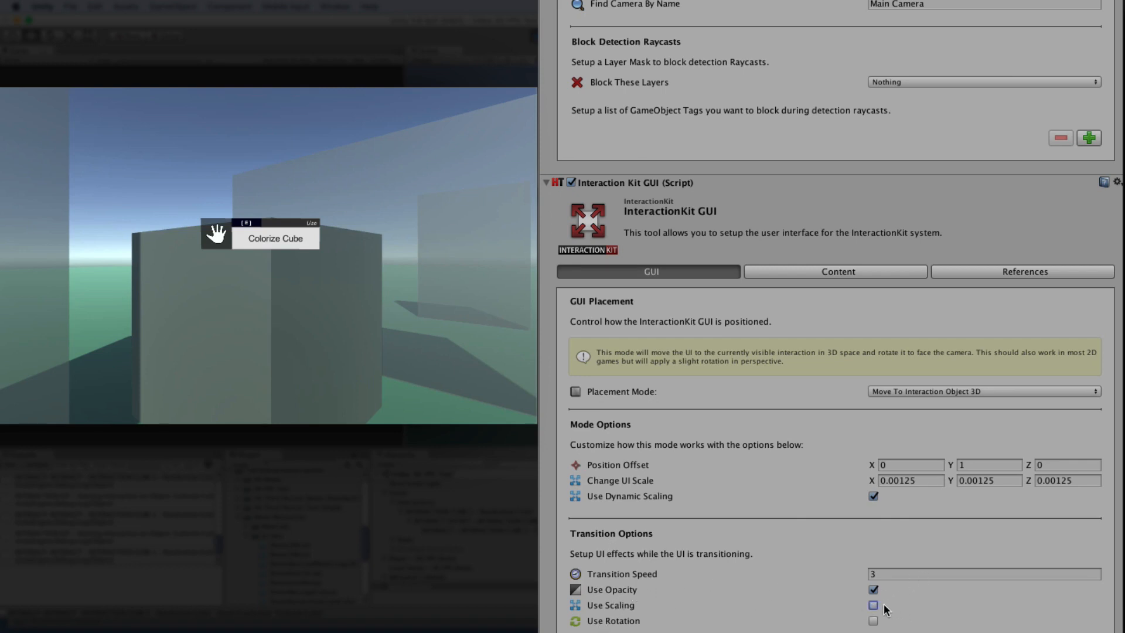
click(438, 373)
key(s)
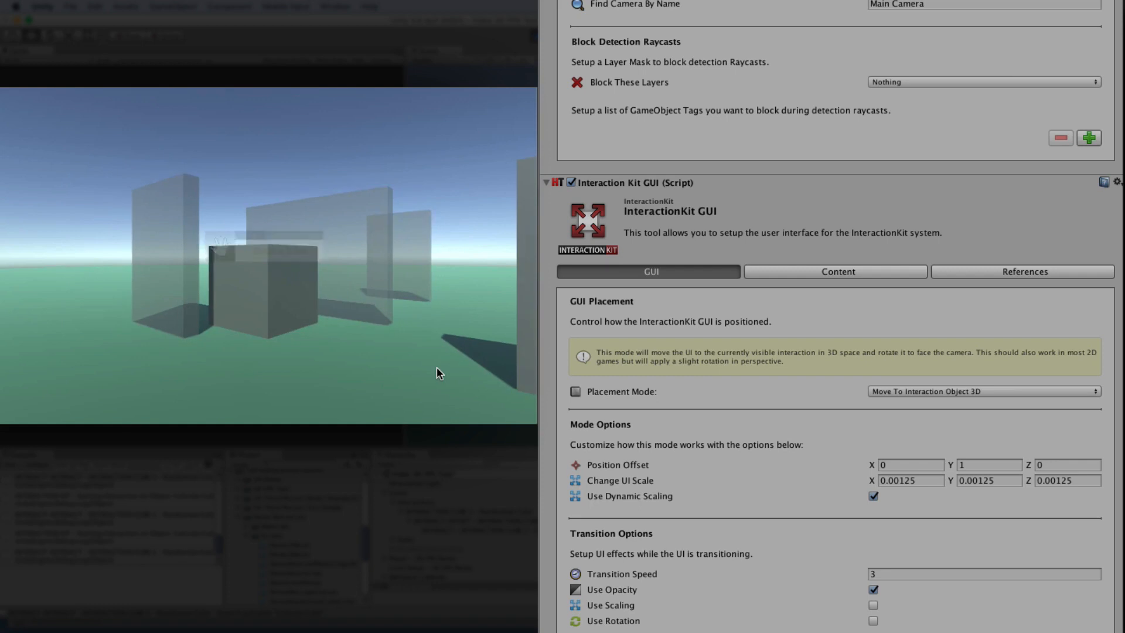
key(w)
Re-enable Use Scaling, turn on Use Rotation in the Transition Options, and test the prompt's transition by moving the player
click(874, 605)
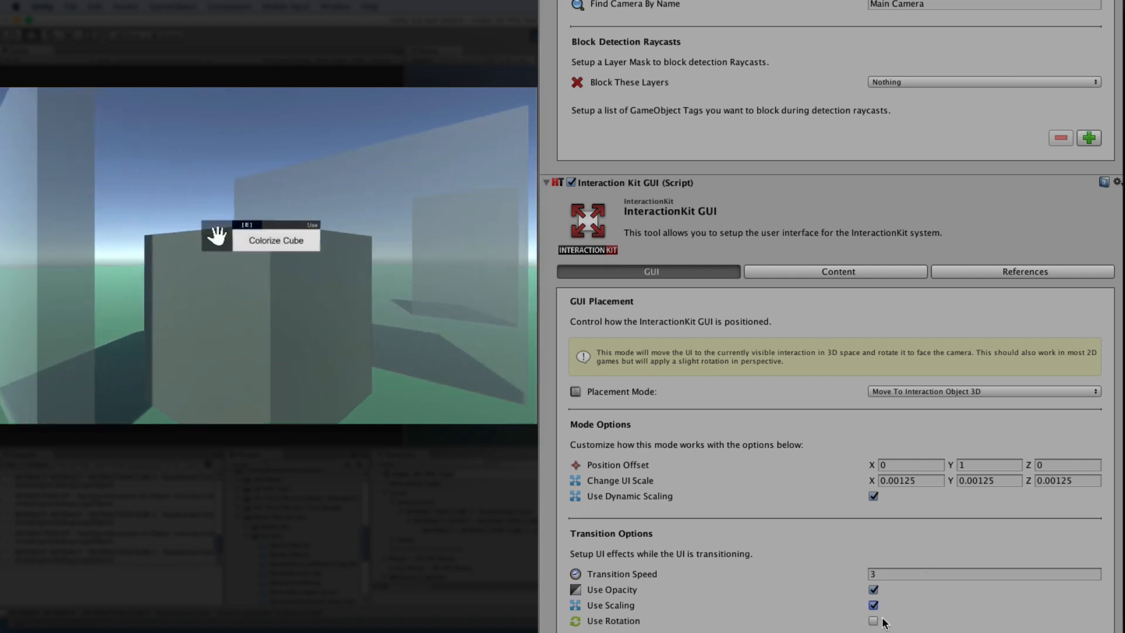
key(s)
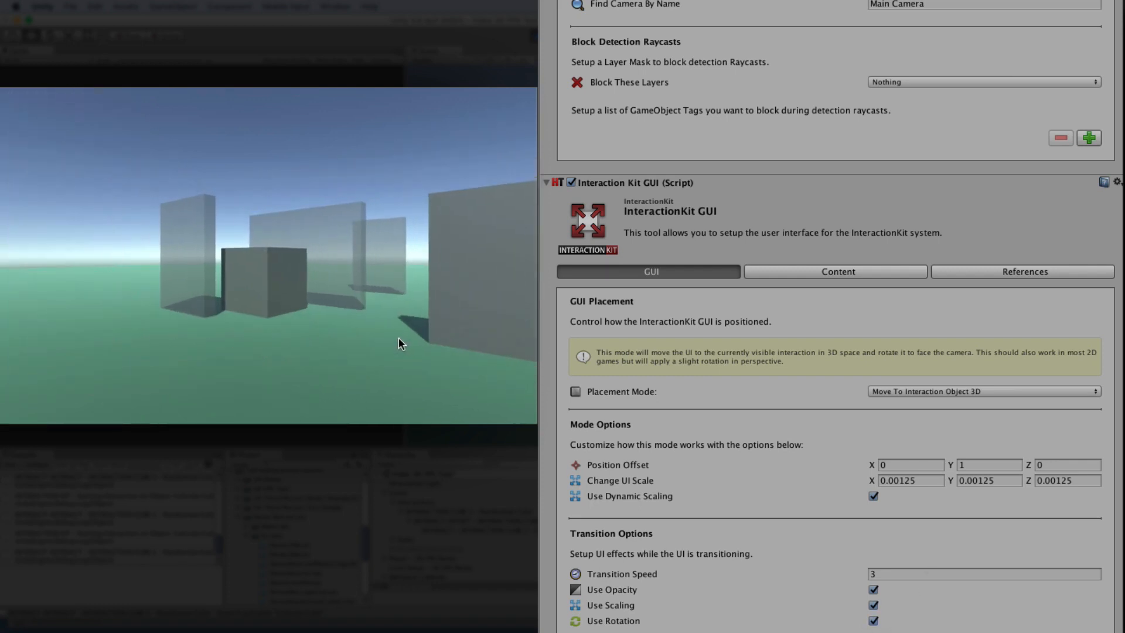
key(w)
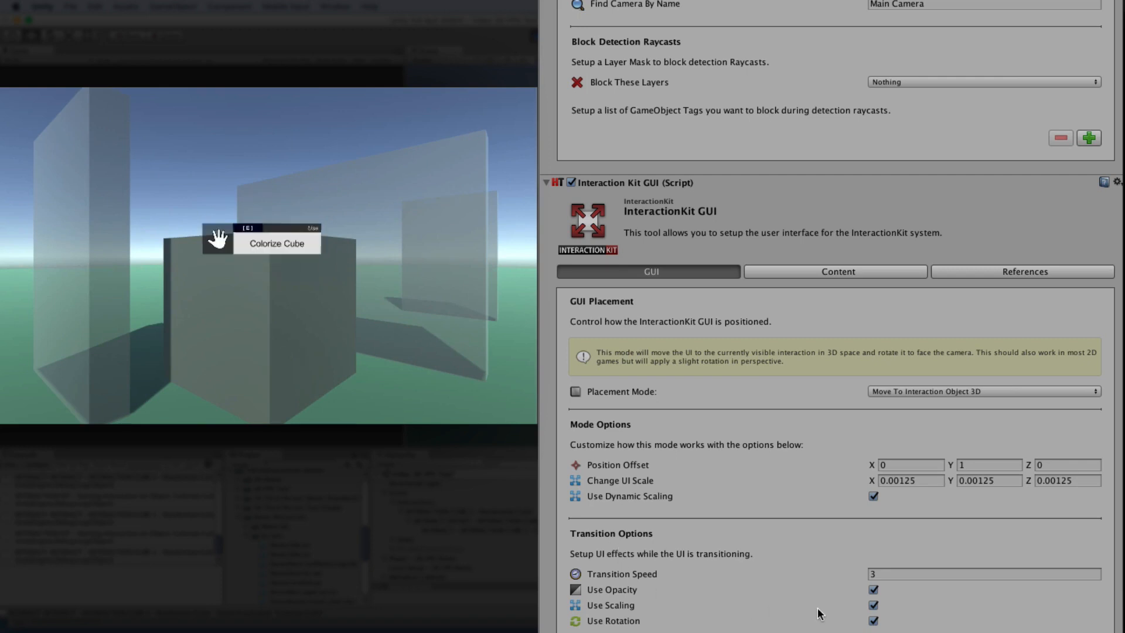
Turn Use Rotation off again and recheck the prompt's transition by walking away from and back to the cube
click(417, 395)
key(s)
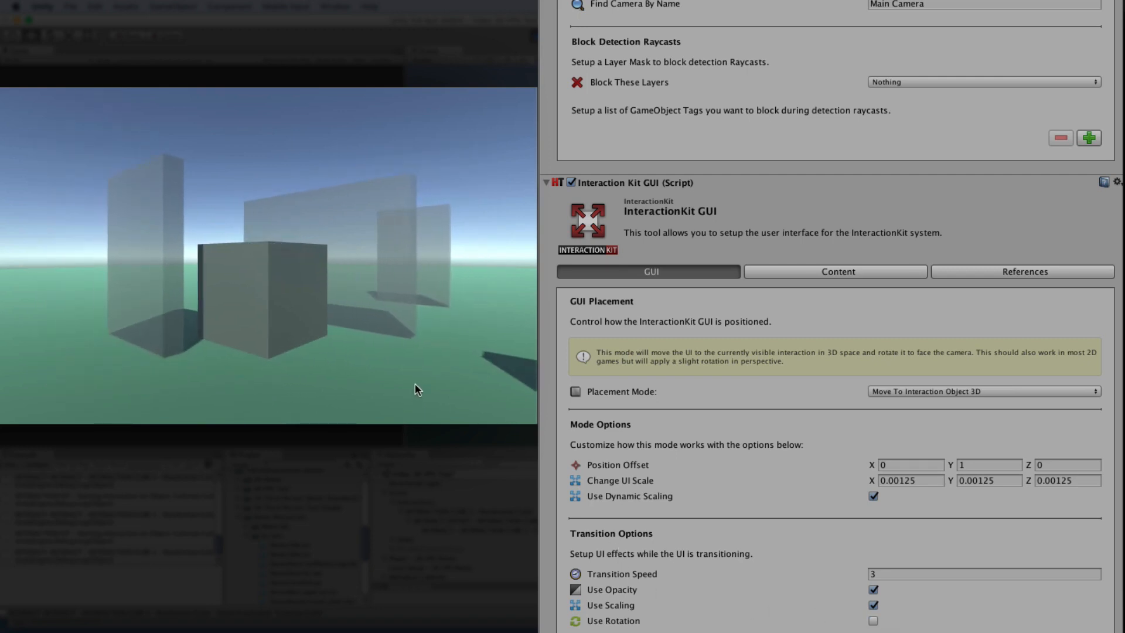
key(w)
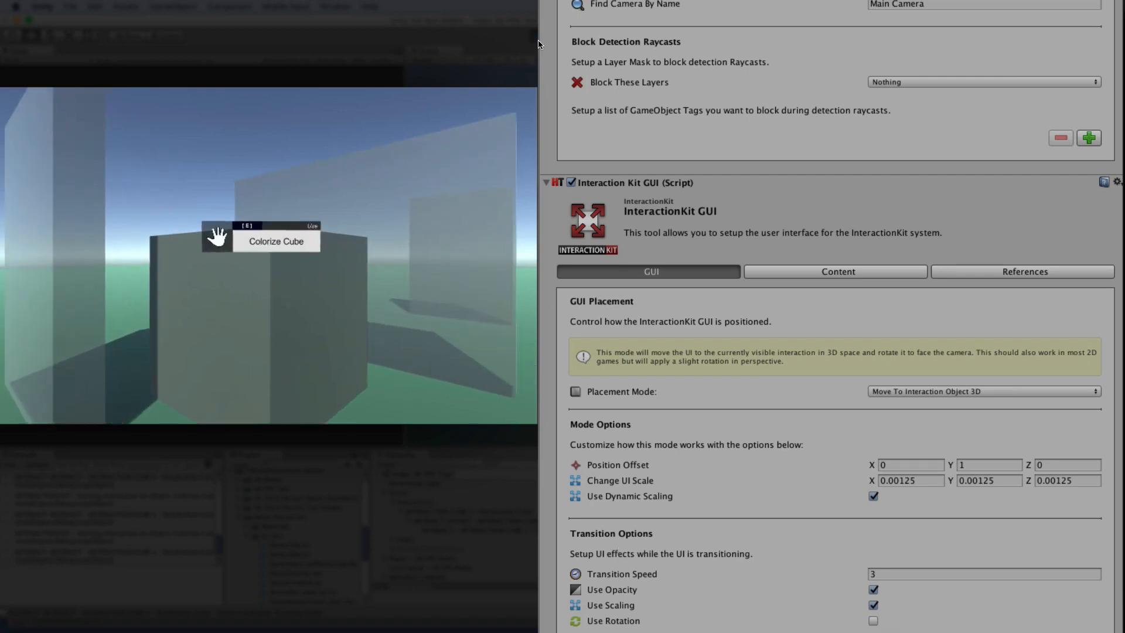
Copy the tested UI scale value, stop the game, and set Change UI Scale to 0.00125 on X, Y and Z
click(915, 481)
key(super+c)
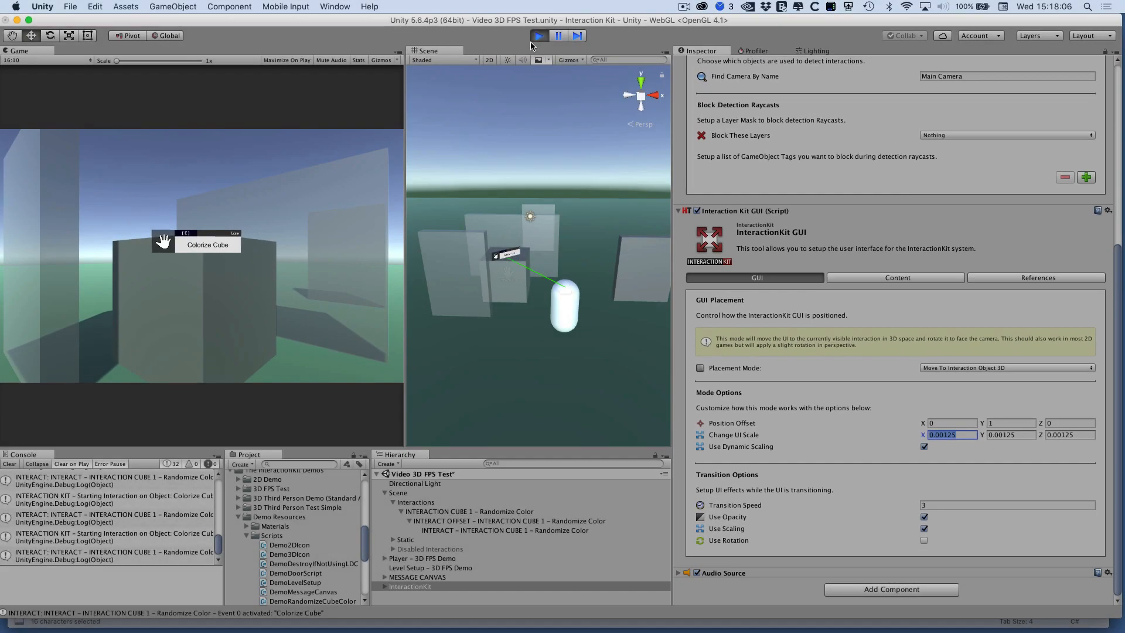
click(538, 36)
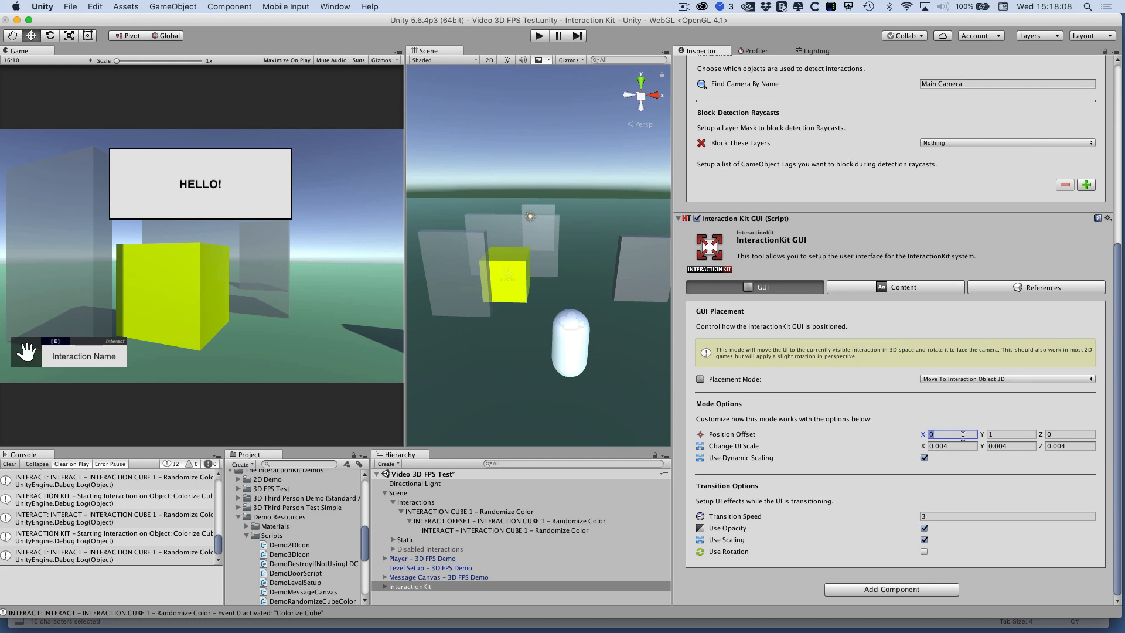
click(1011, 446)
key(super+v)
click(1064, 447)
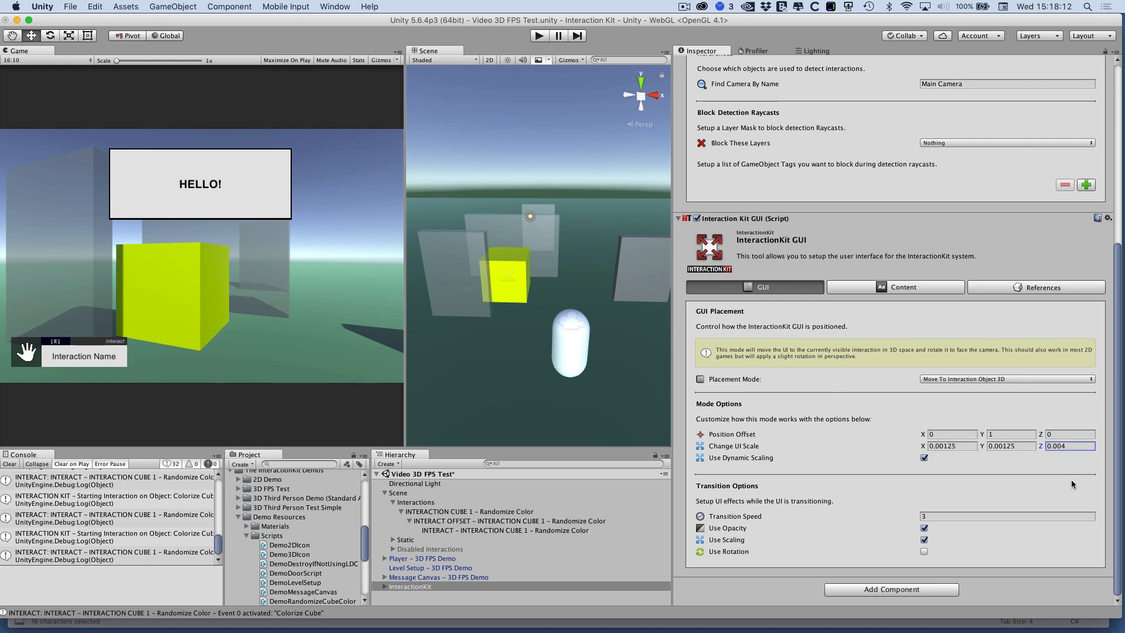
key(super+v)
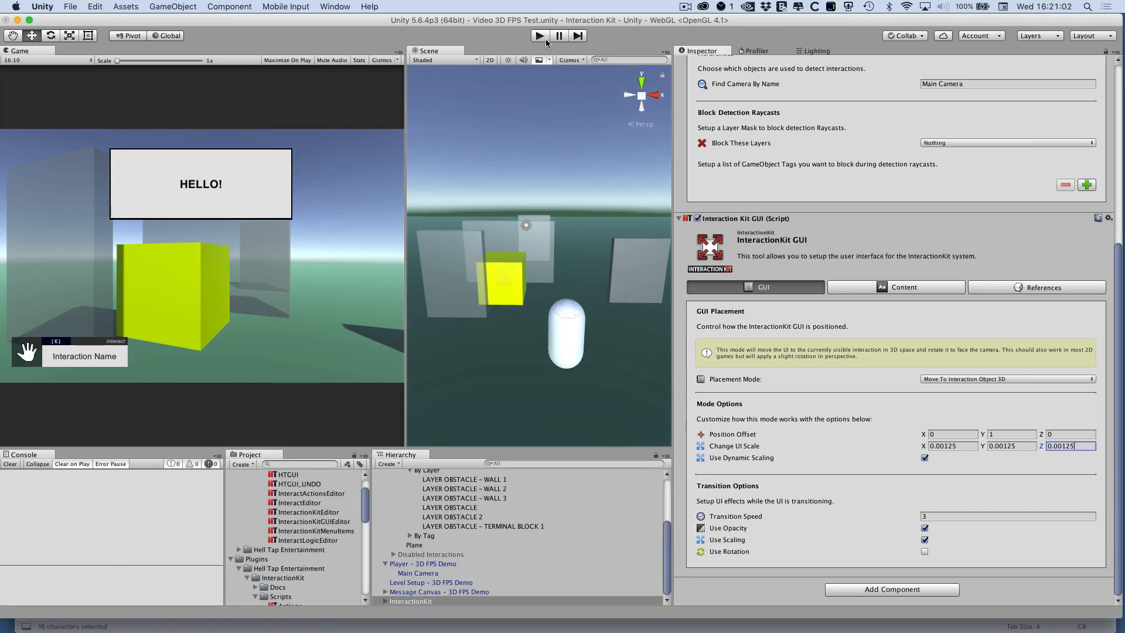
Run the game and walk the player around the cube and the nearby walls
click(540, 37)
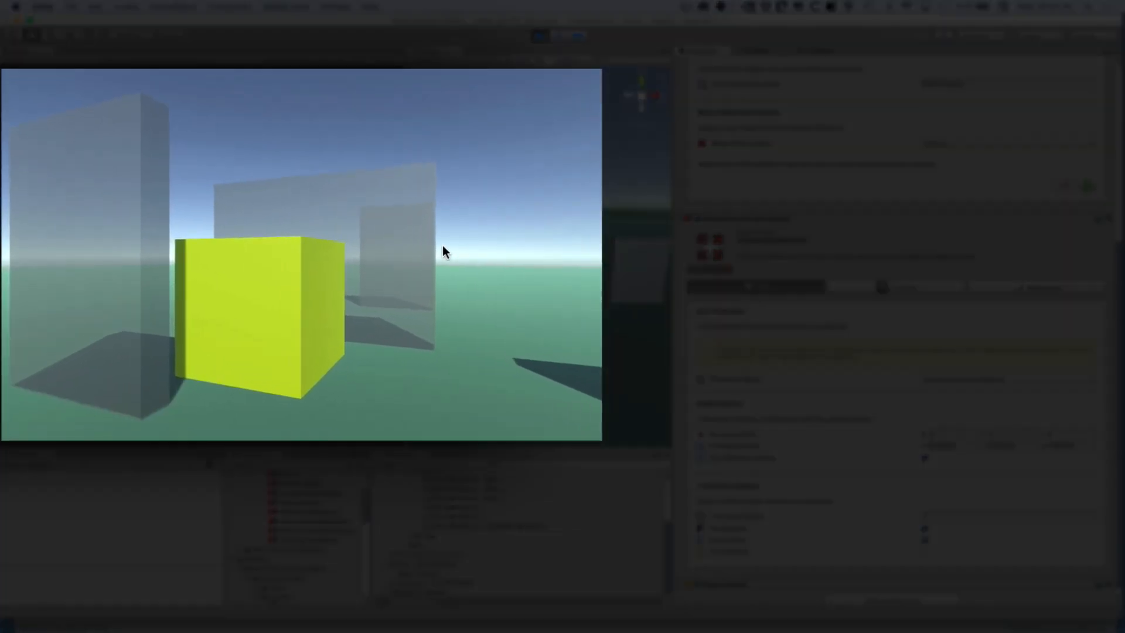
key(w)
key(s)
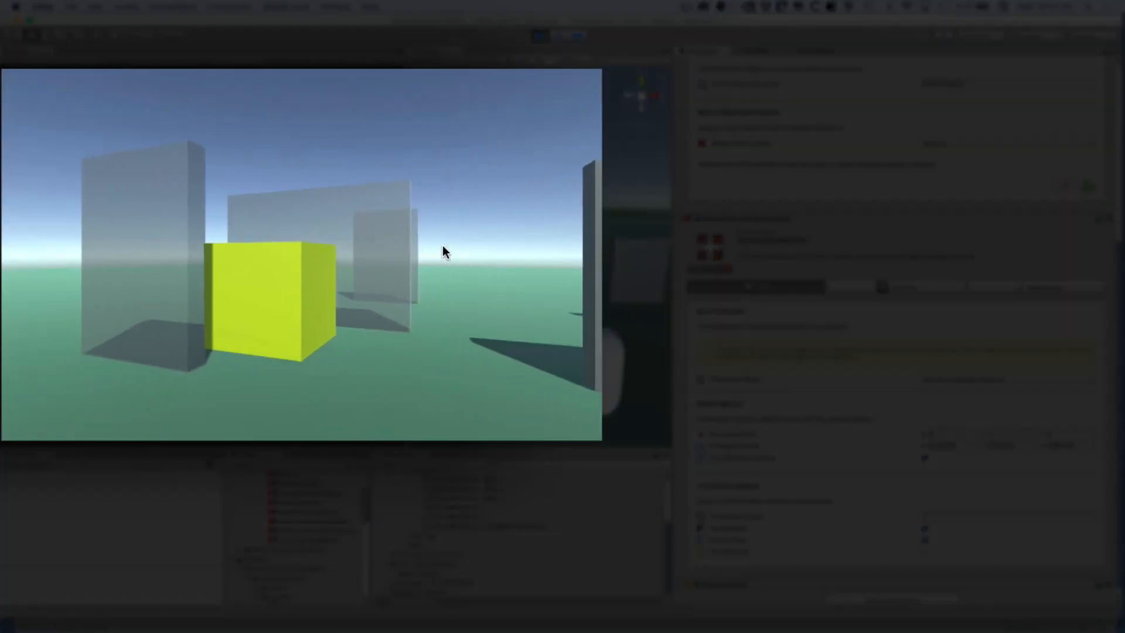
key(w)
key(s)
key(d)
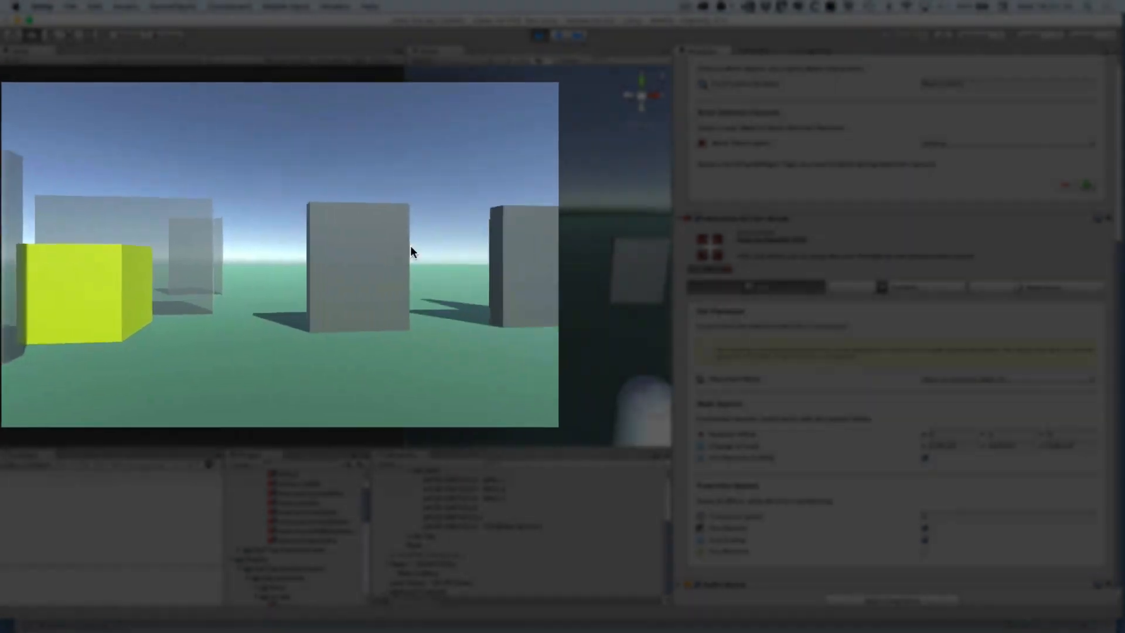
key(w)
Restart the game and move the player toward and away from the cube to check the prompt and its detection ray
click(541, 36)
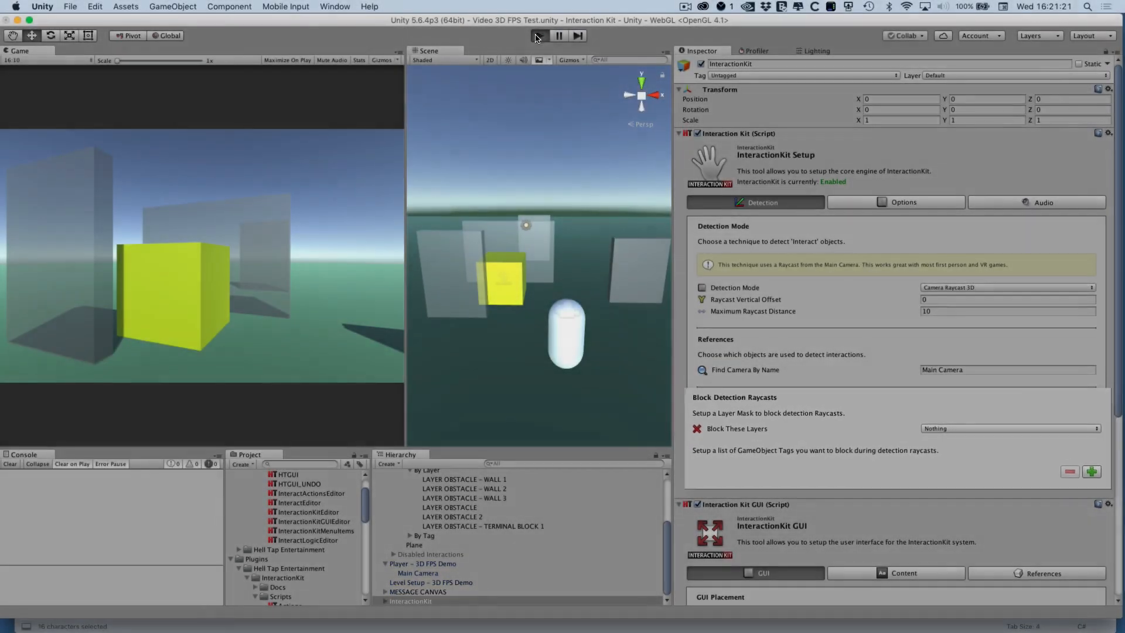
click(538, 36)
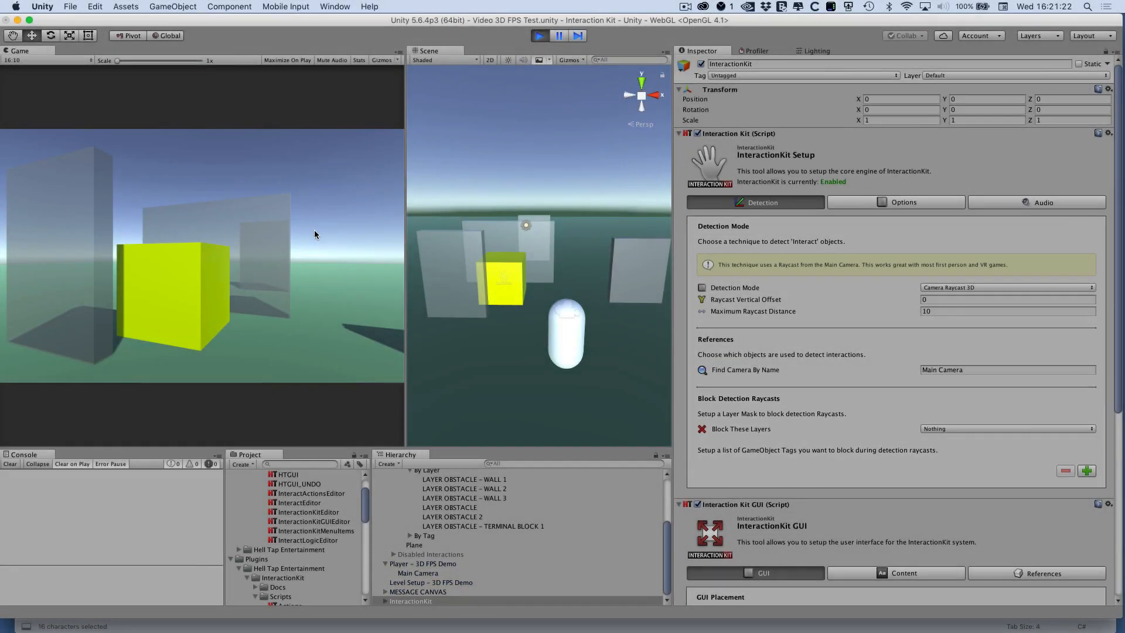
key(w)
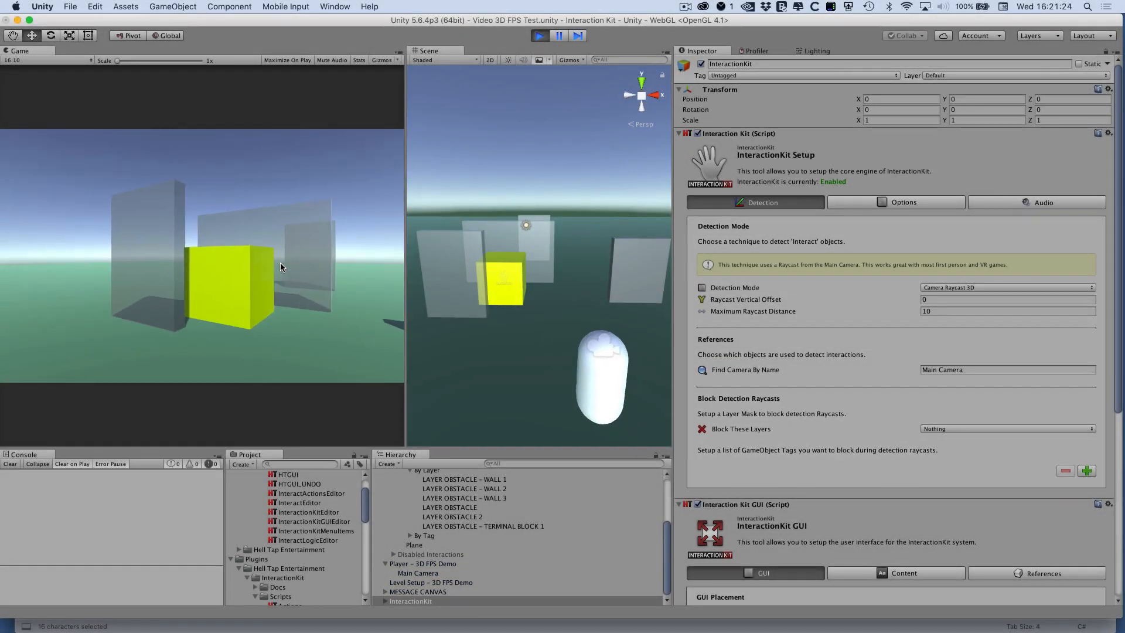
key(s)
key(w)
key(w)
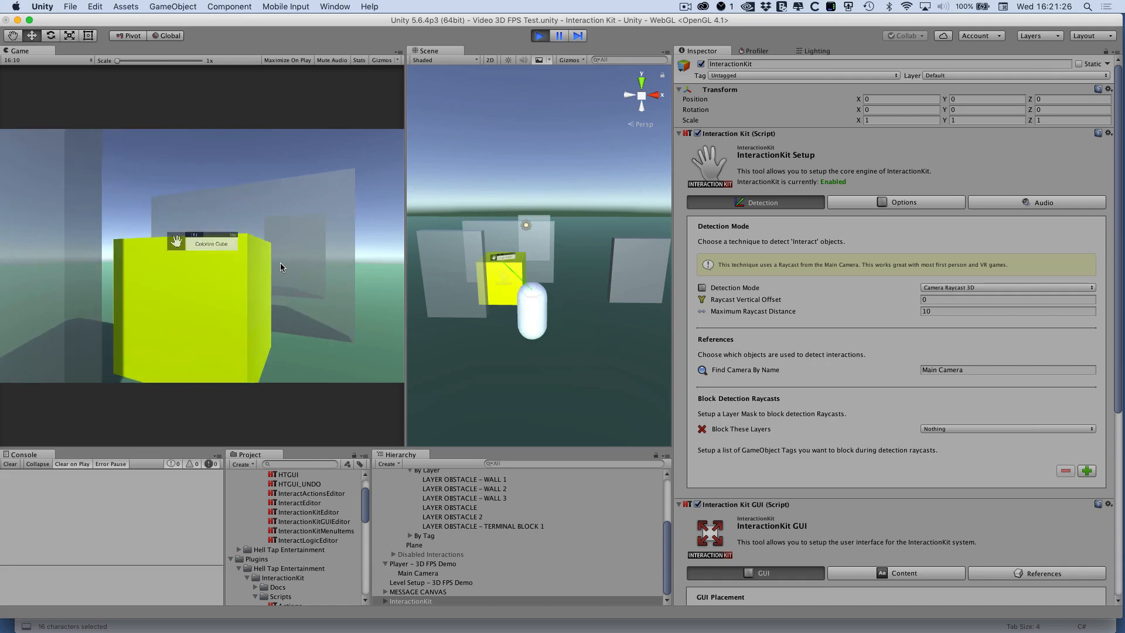
key(s)
key(w)
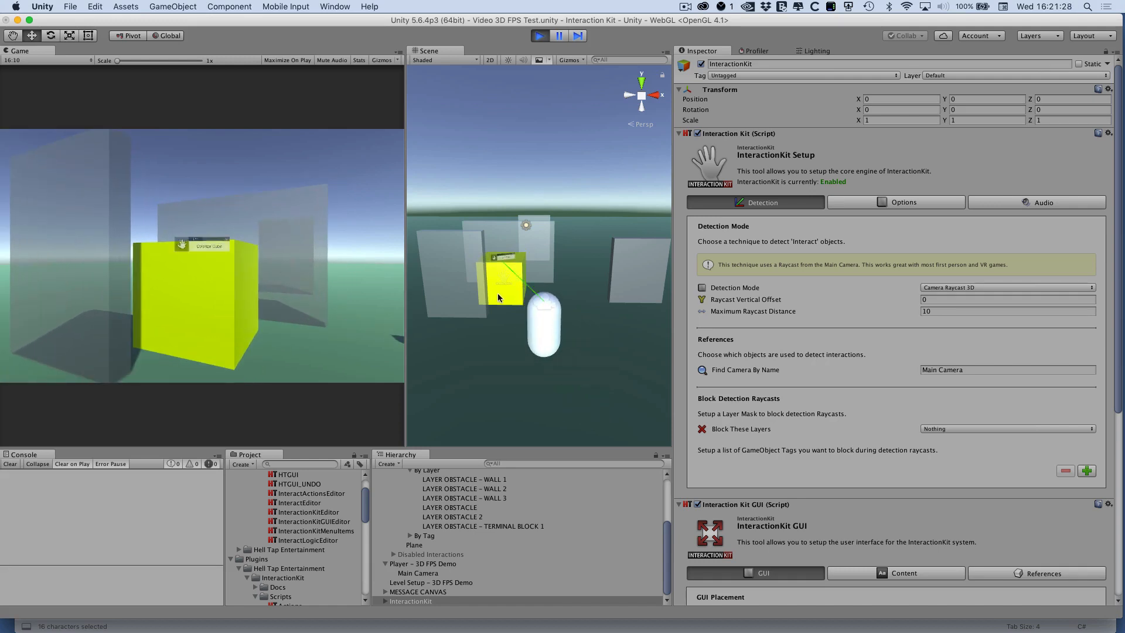
Watch the detection ray in the Scene view while moving the player behind the transparent wall and looking through it at the cube
mouse_move(528, 303)
alt+mouse_down()
mouse_move(549, 324)
mouse_move(536, 324)
mouse_move(528, 315)
mouse_move(542, 309)
mouse_move(512, 292)
alt+mouse_up()
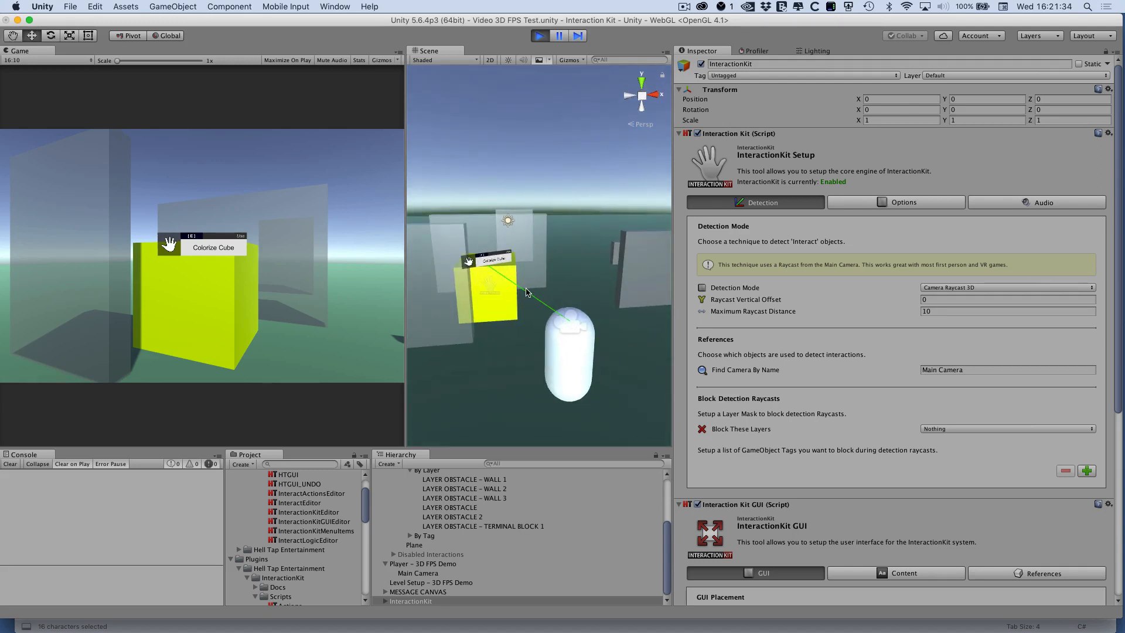
mouse_move(520, 324)
alt+mouse_down()
mouse_move(501, 339)
mouse_move(509, 331)
alt+mouse_up()
key(s)
key(a)
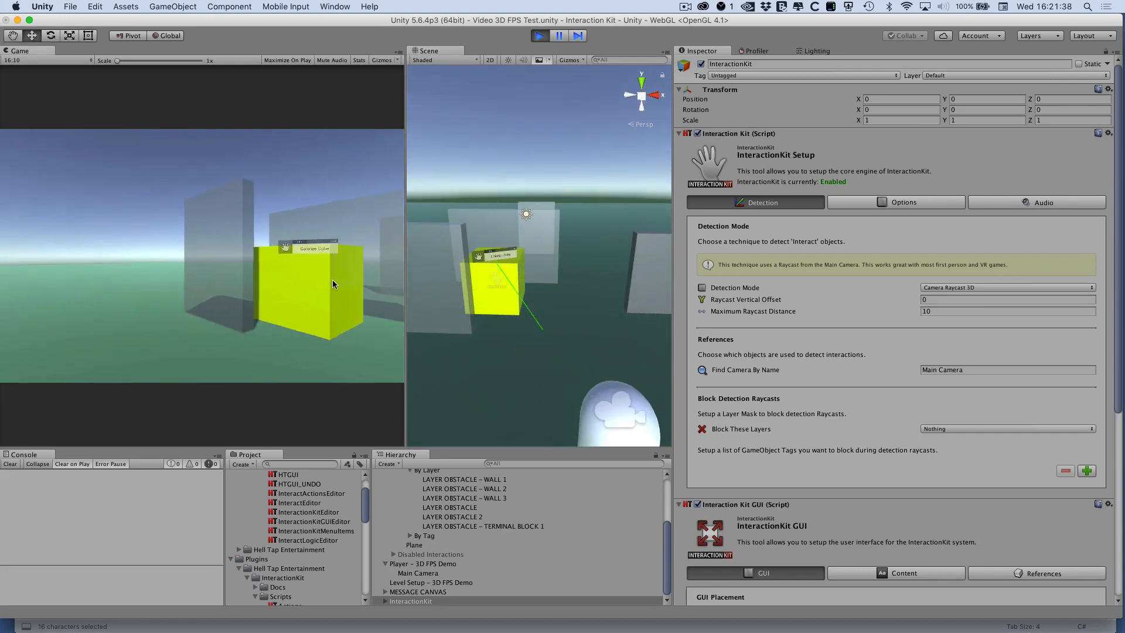
key(w)
key(d)
key(d)
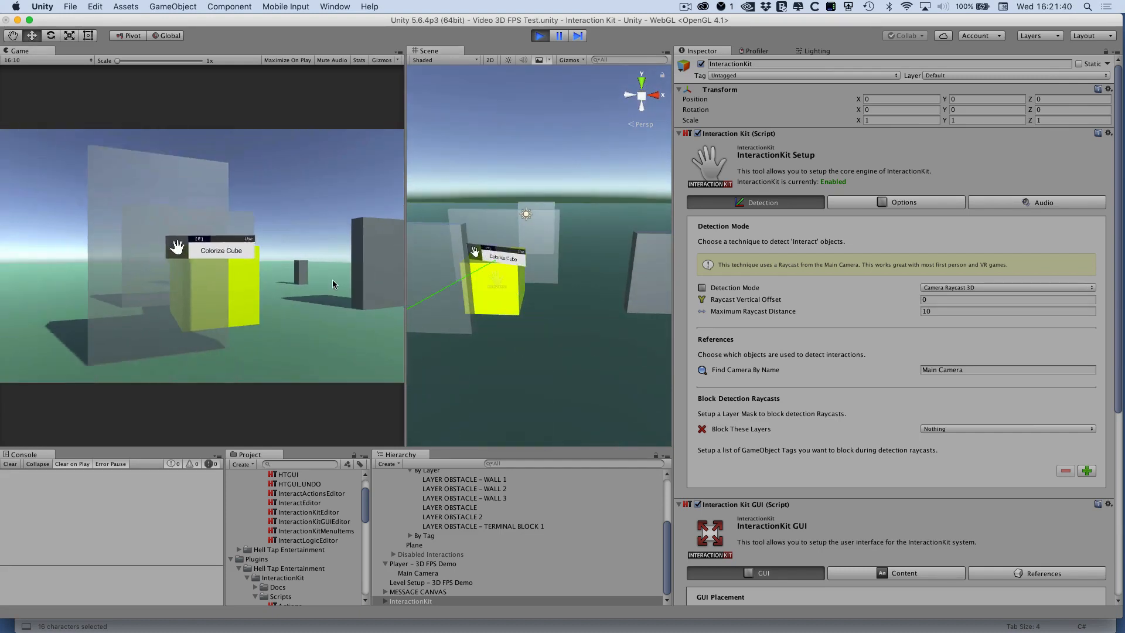
key(a)
key(a)
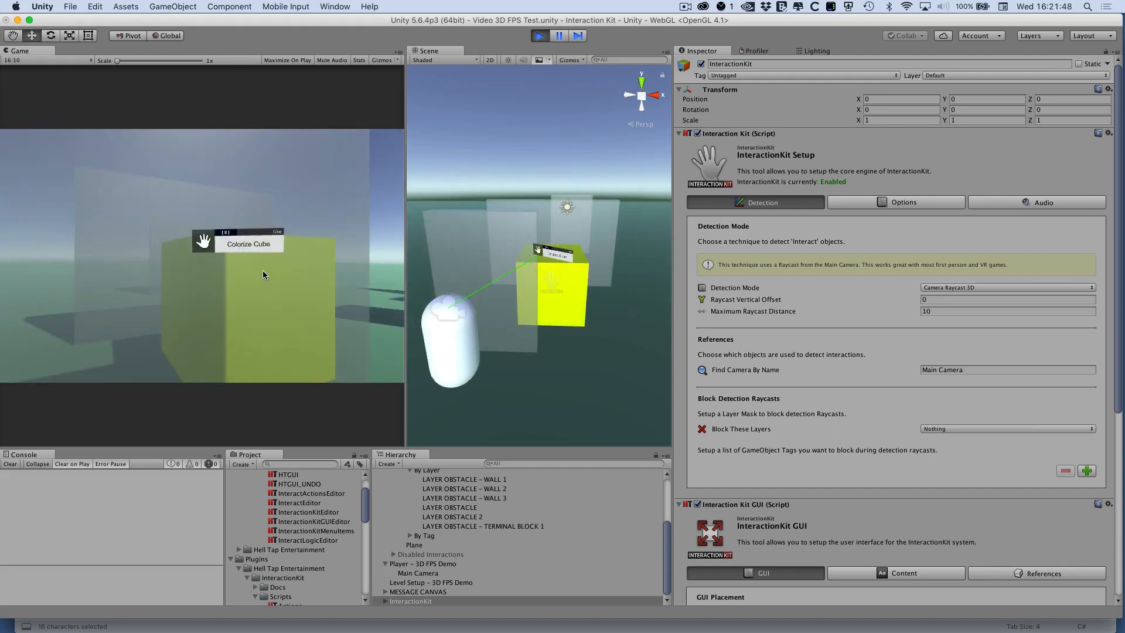
key(s)
key(w)
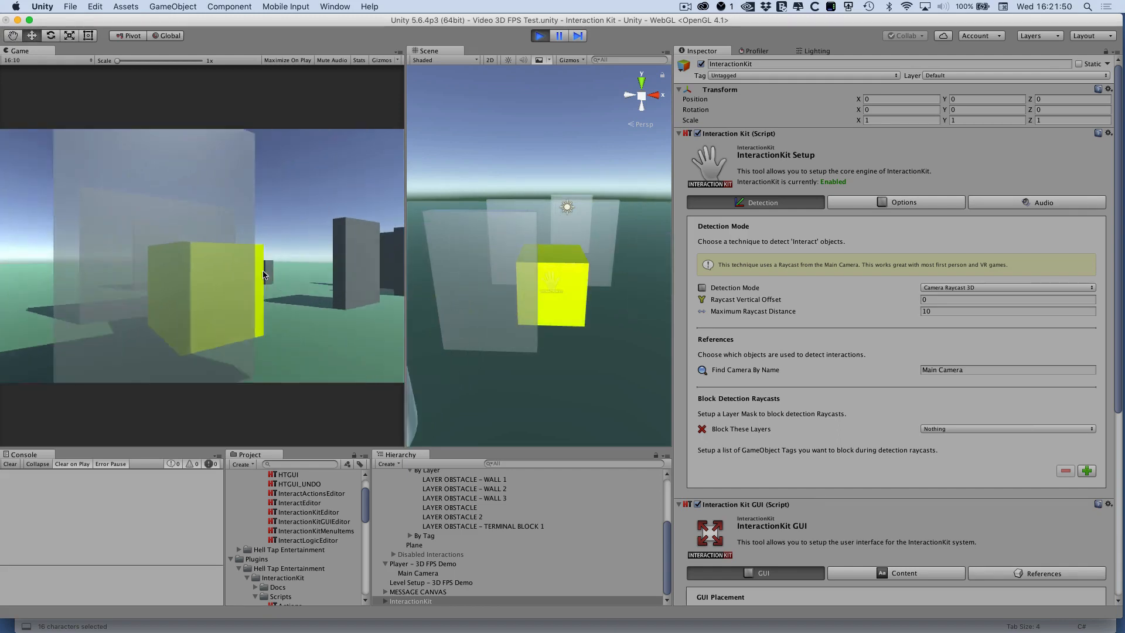
Move the player around the transparent wall until the cube's prompt and detection ray can be checked through it
key(s)
key(d)
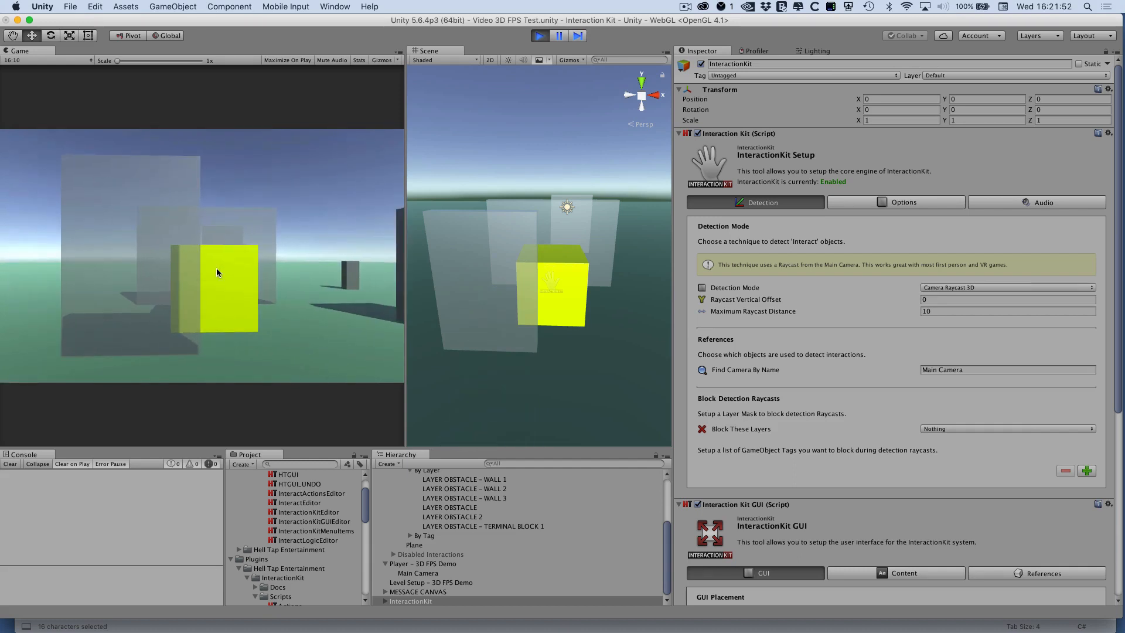
key(w)
key(s)
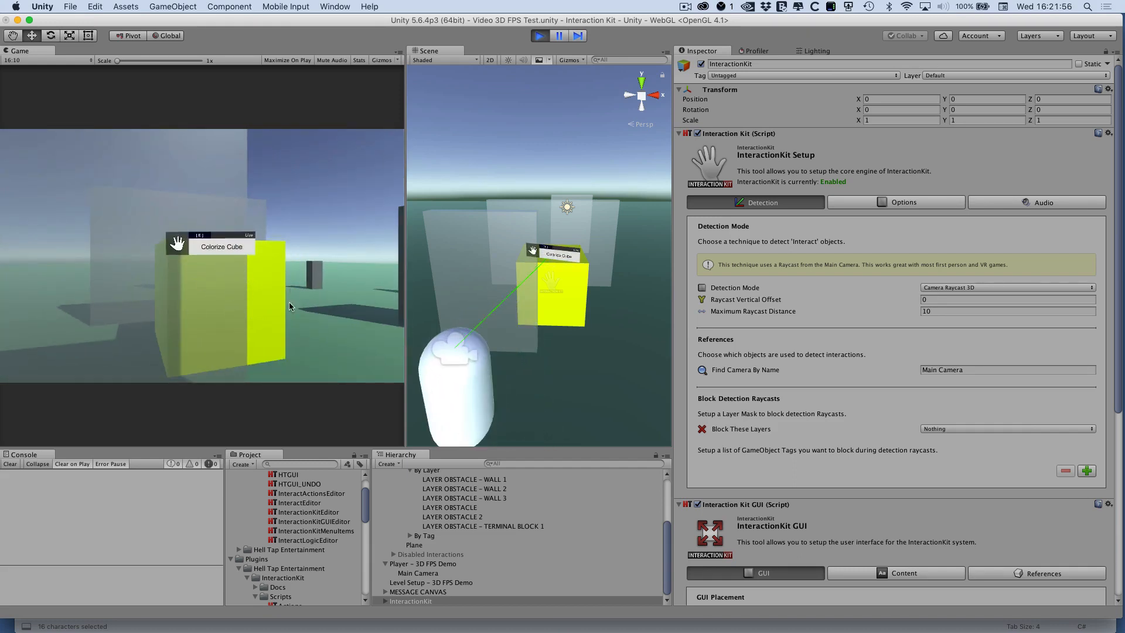
key(s)
key(w)
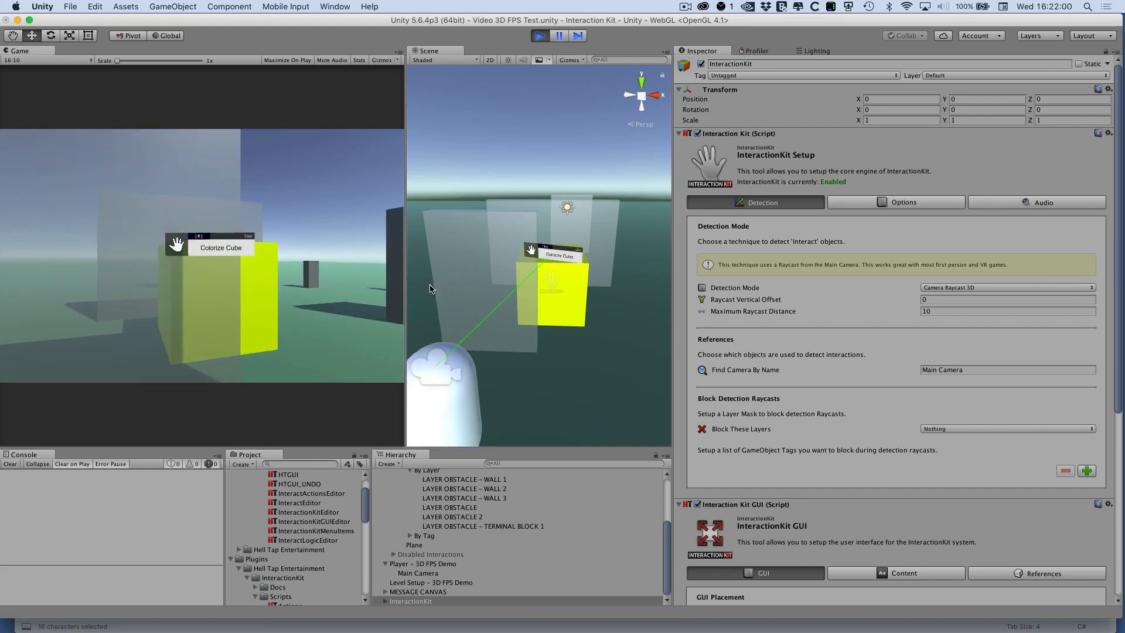
Check the layer of the transparent wall beside the cube, and set InteractionKit's Block These Layers mask to BlockInteract
click(486, 238)
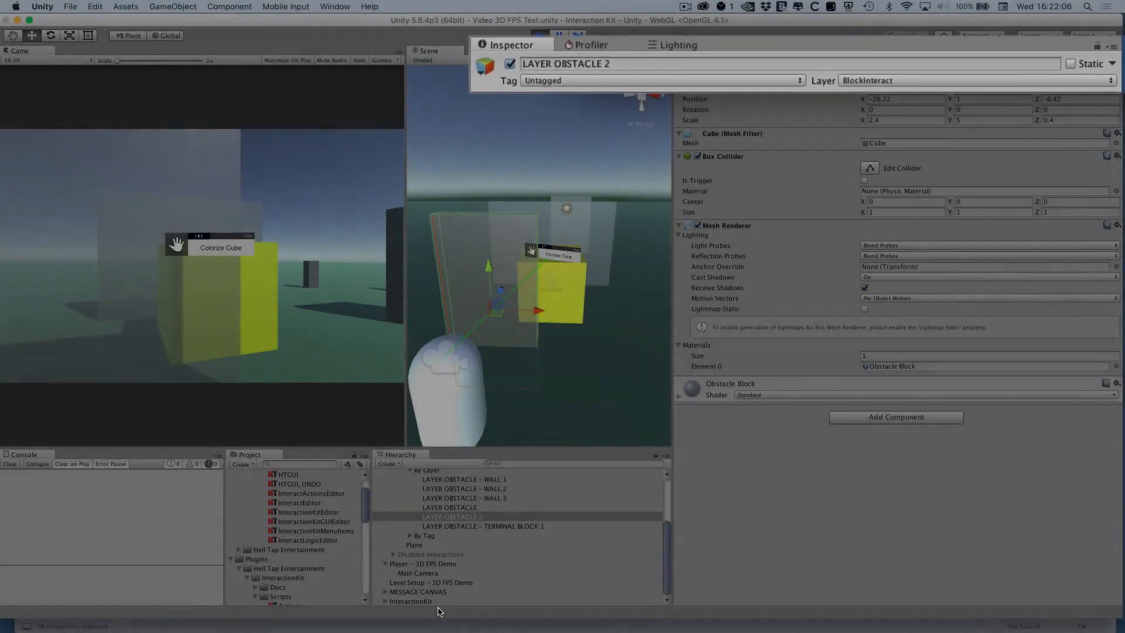
click(440, 603)
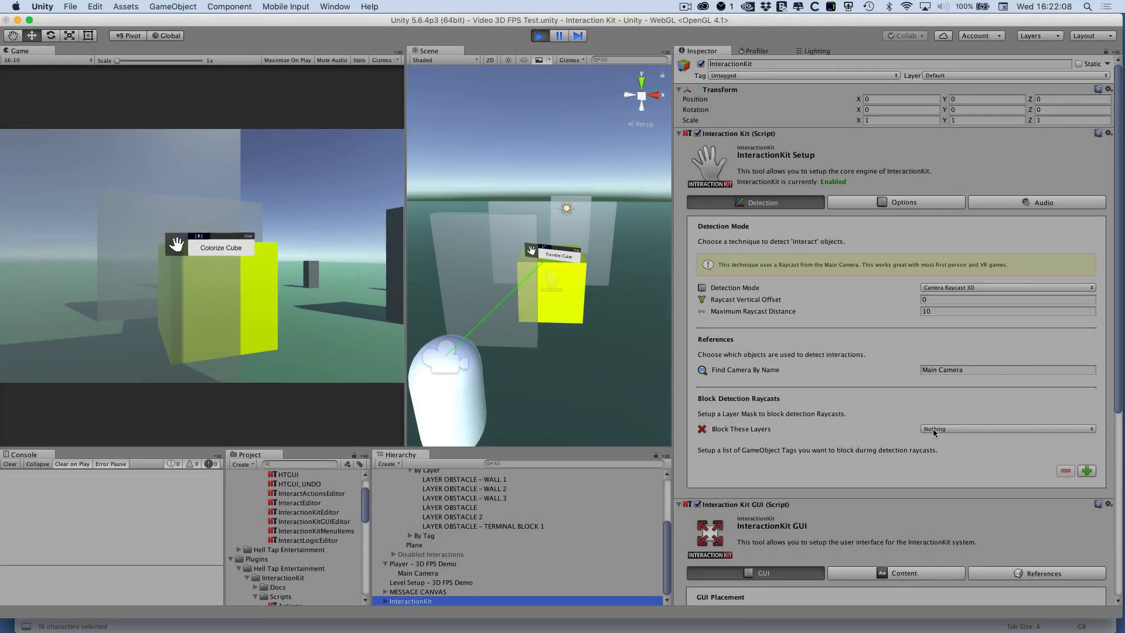
click(934, 430)
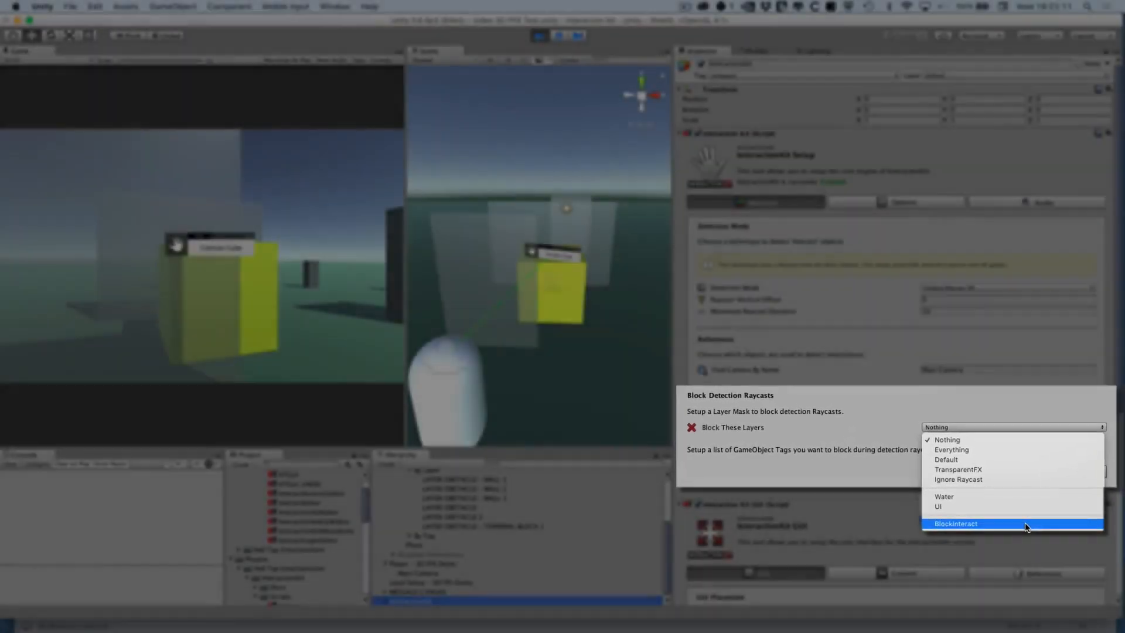
click(1027, 528)
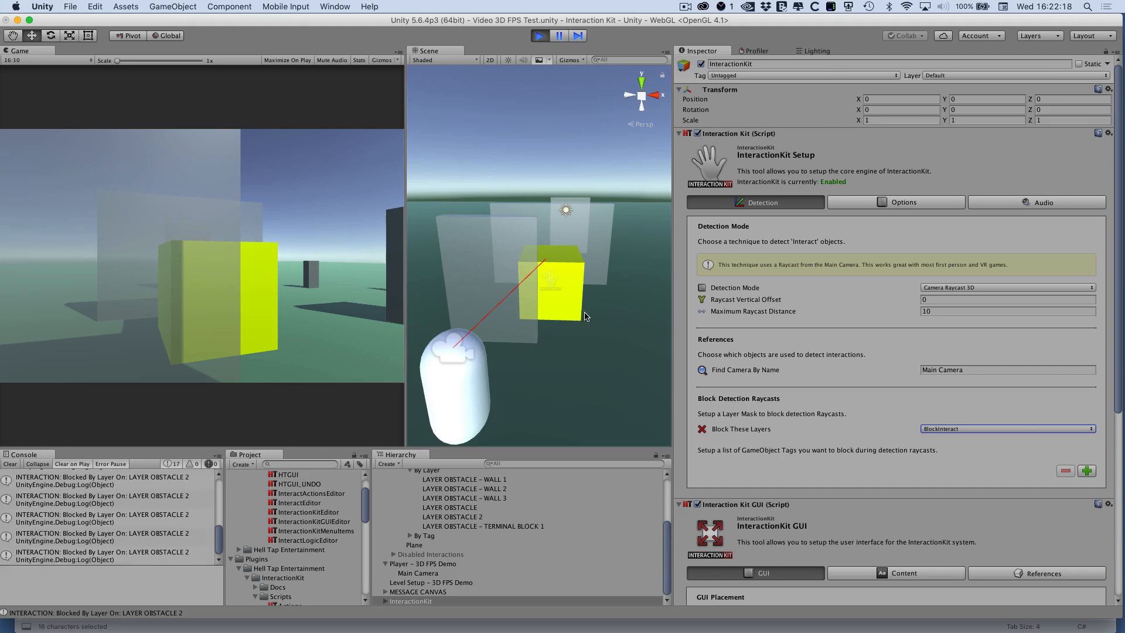
Examine the latest blocked-interaction message in the console and identify the blocking wall in the scene and hierarchy
scroll(481, 317, down, 2)
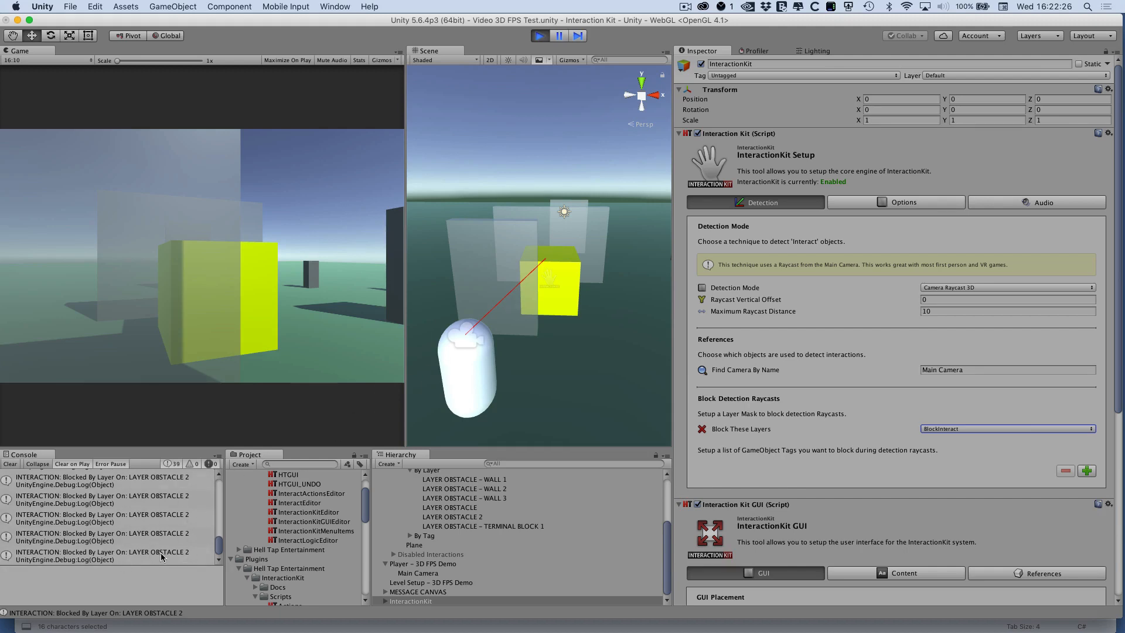
click(131, 552)
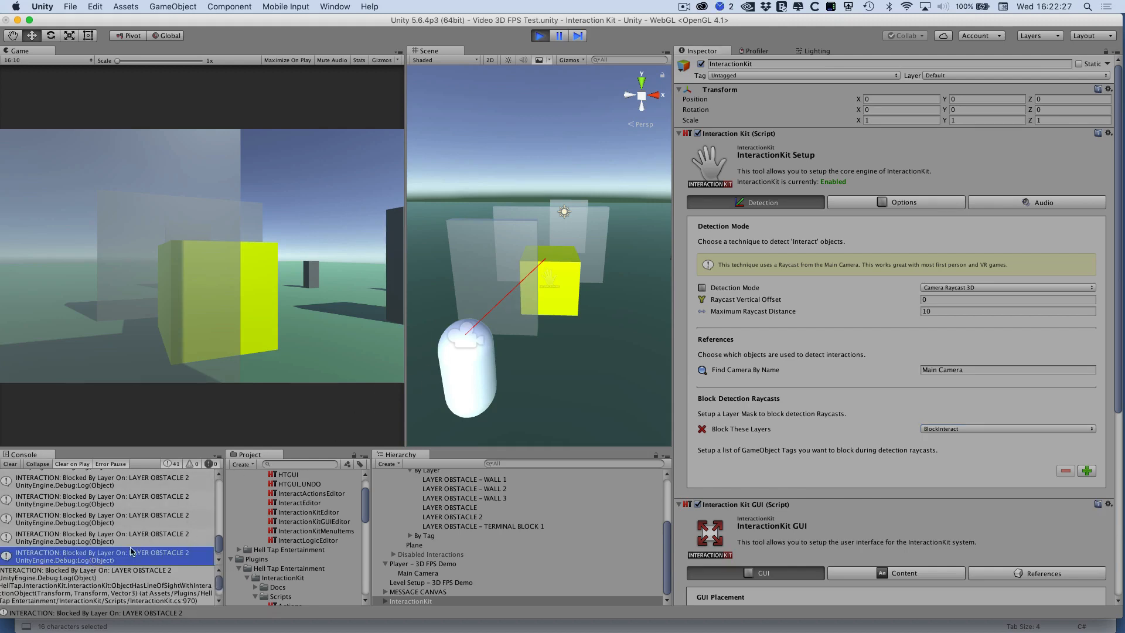
click(489, 288)
scroll(541, 351, up, 2)
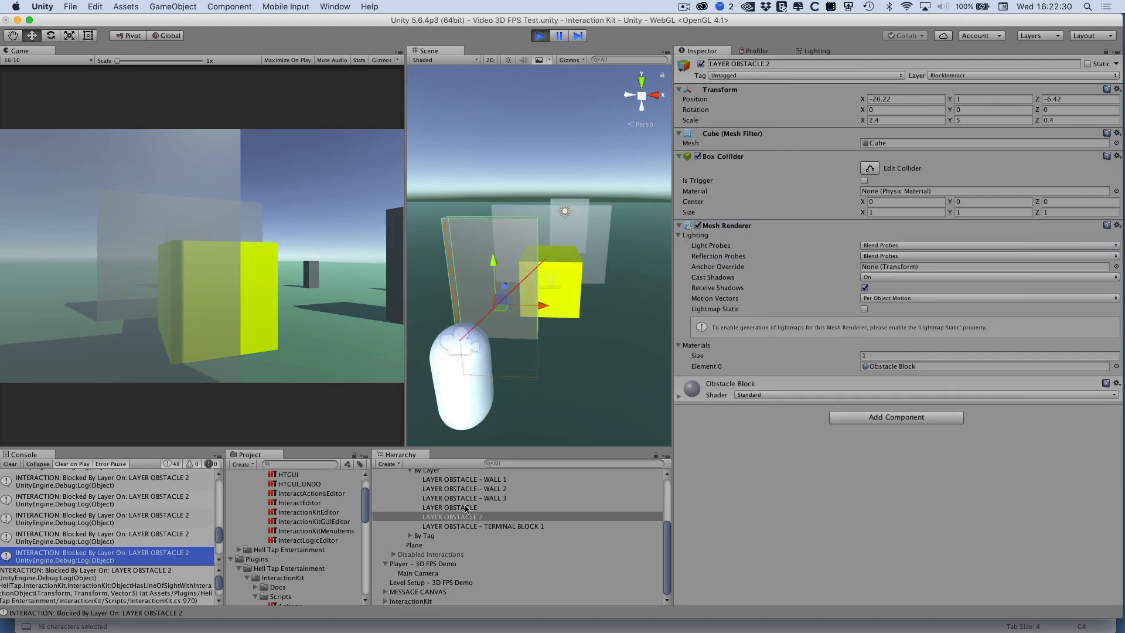
scroll(466, 511, up, 5)
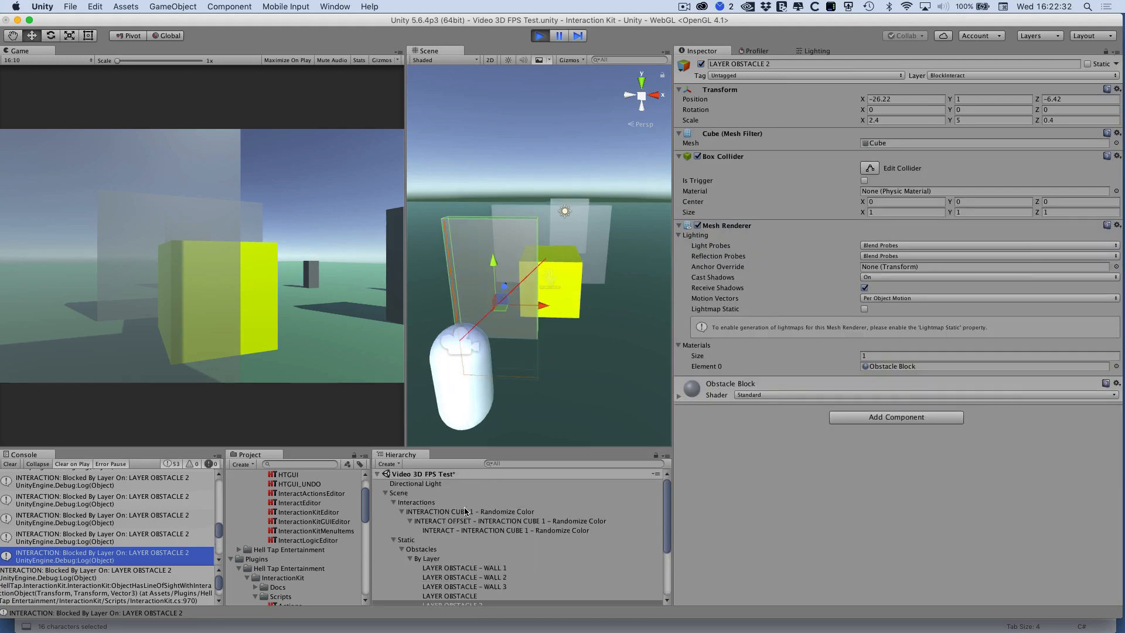
scroll(424, 503, down, 3)
Toggle InteractionKit's Debug Collisions option to compare the logging, leaving it off and the console cleared
click(412, 602)
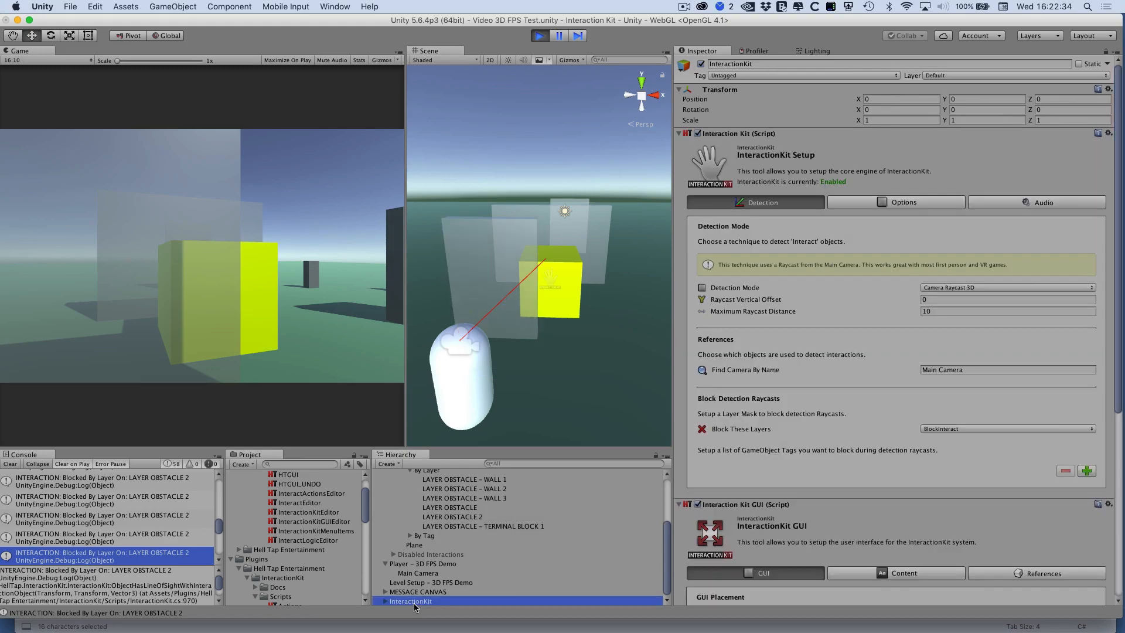
click(879, 204)
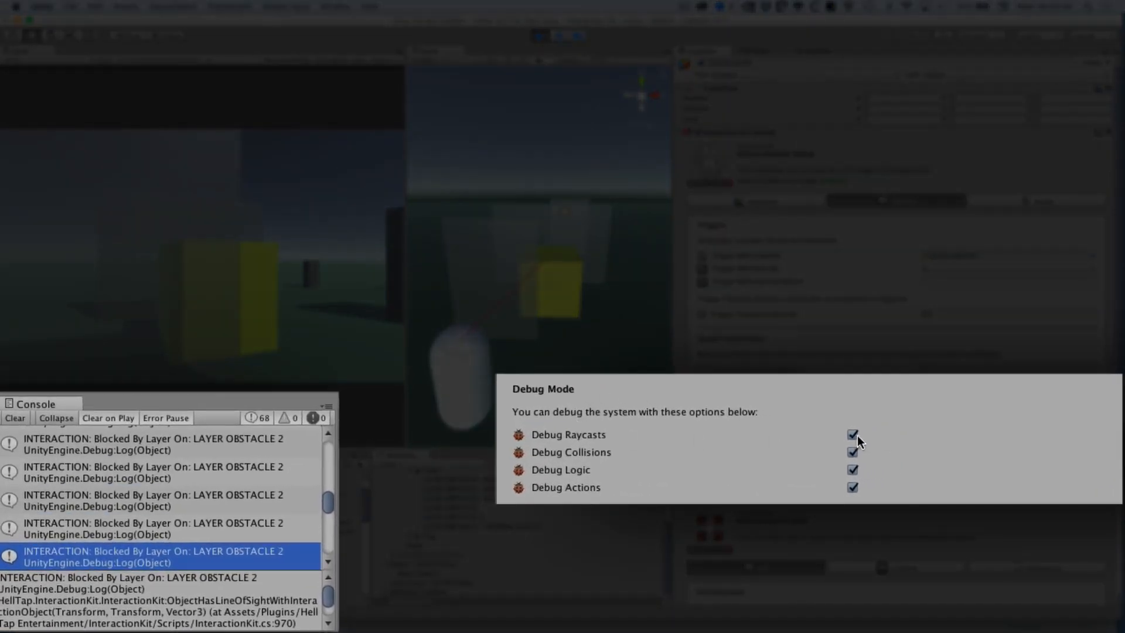
click(853, 453)
click(12, 418)
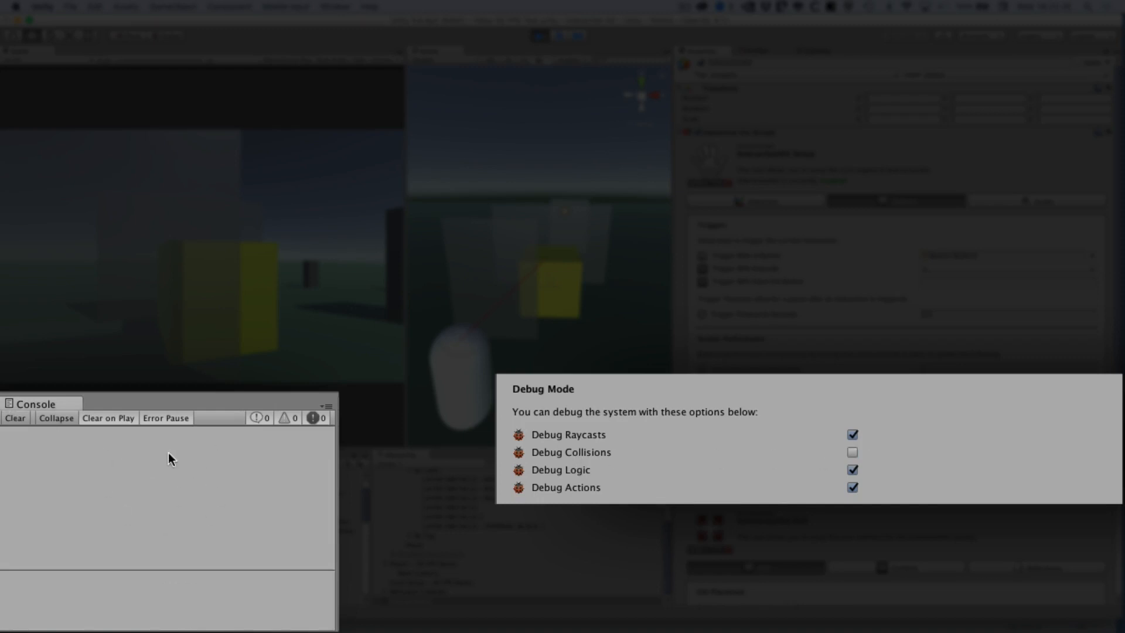
scroll(917, 435, down, 1)
click(877, 431)
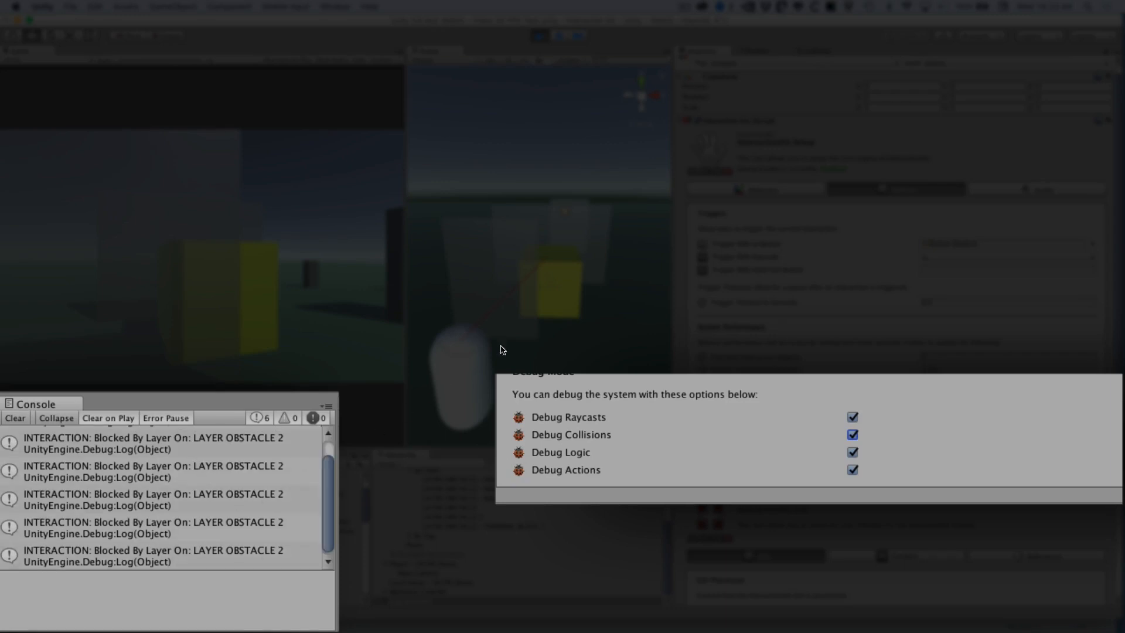
click(879, 433)
click(16, 418)
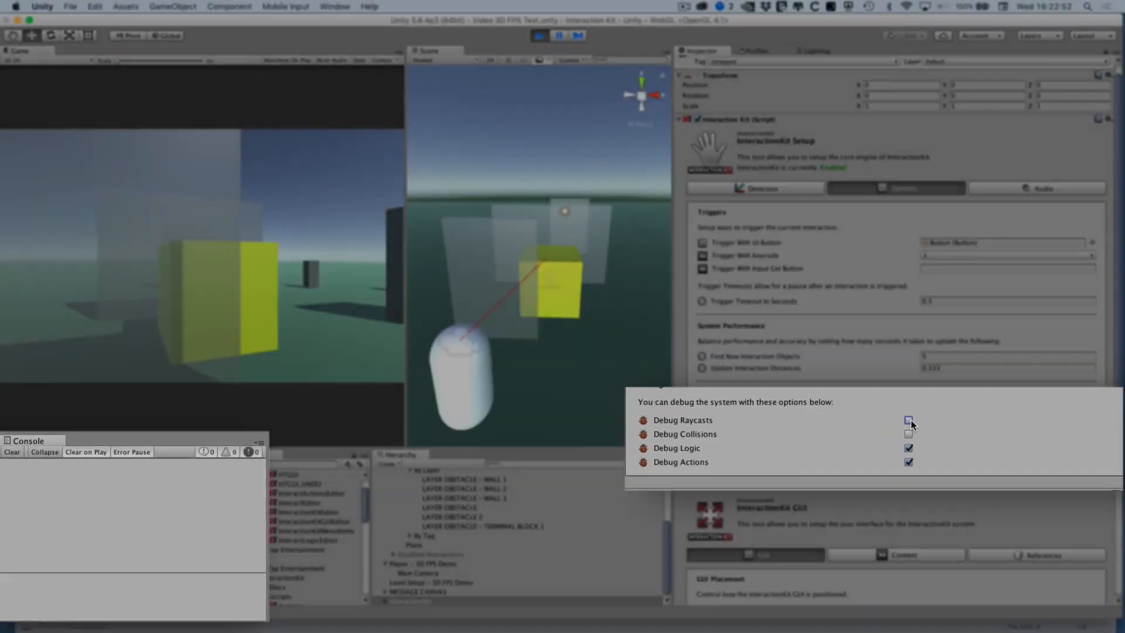
Switch Debug Raycasts off and back on to compare the Scene view, and return to the Detection settings
click(926, 422)
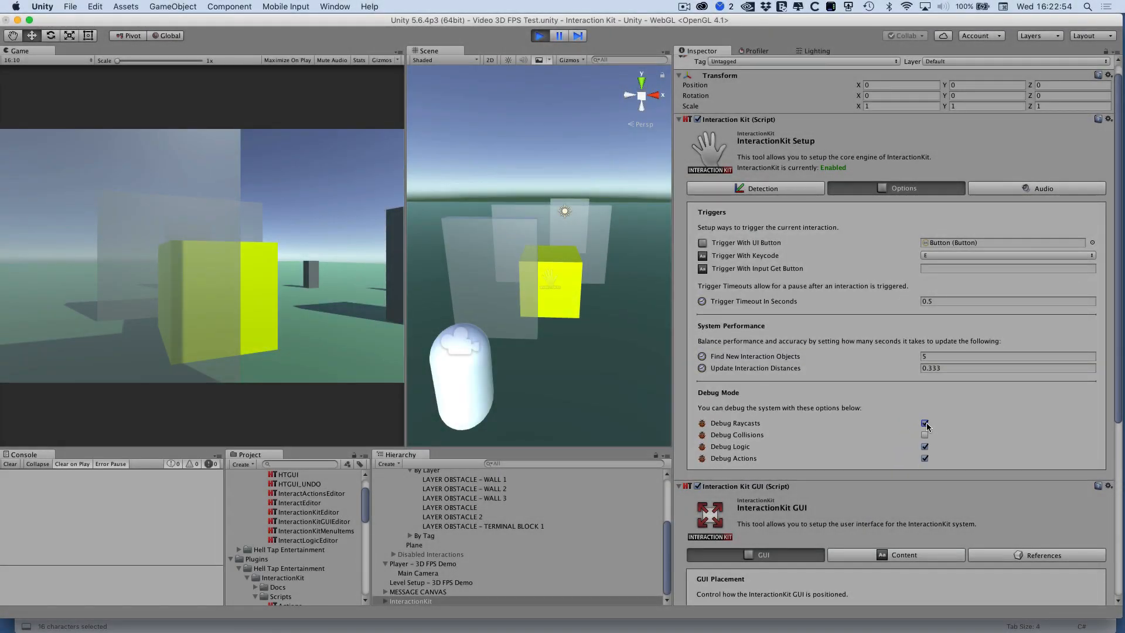
click(926, 423)
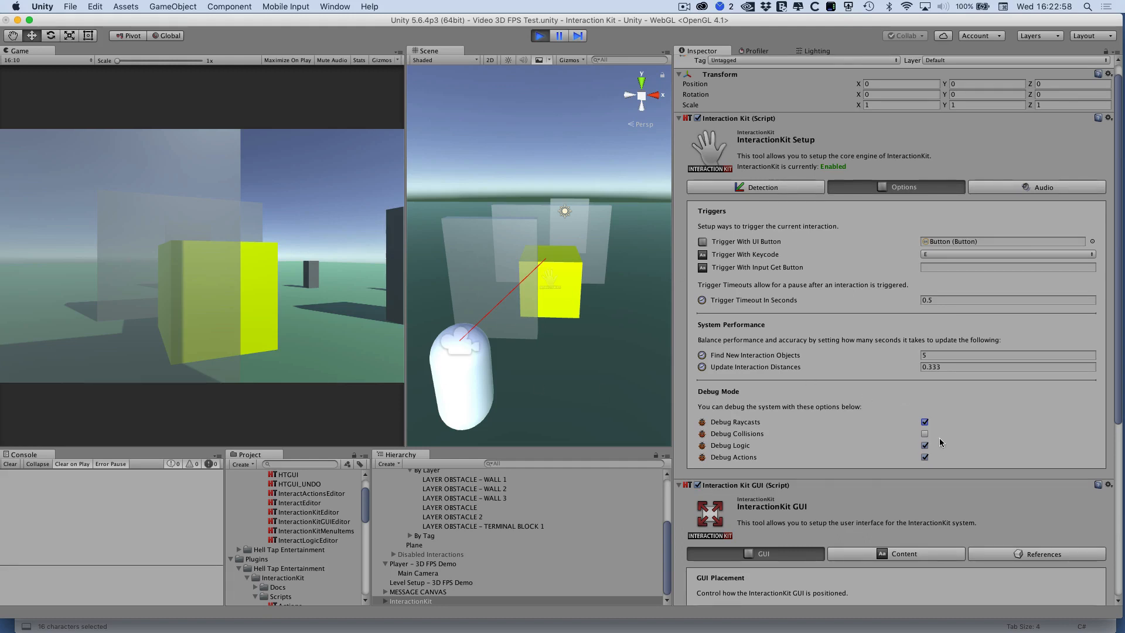
click(751, 189)
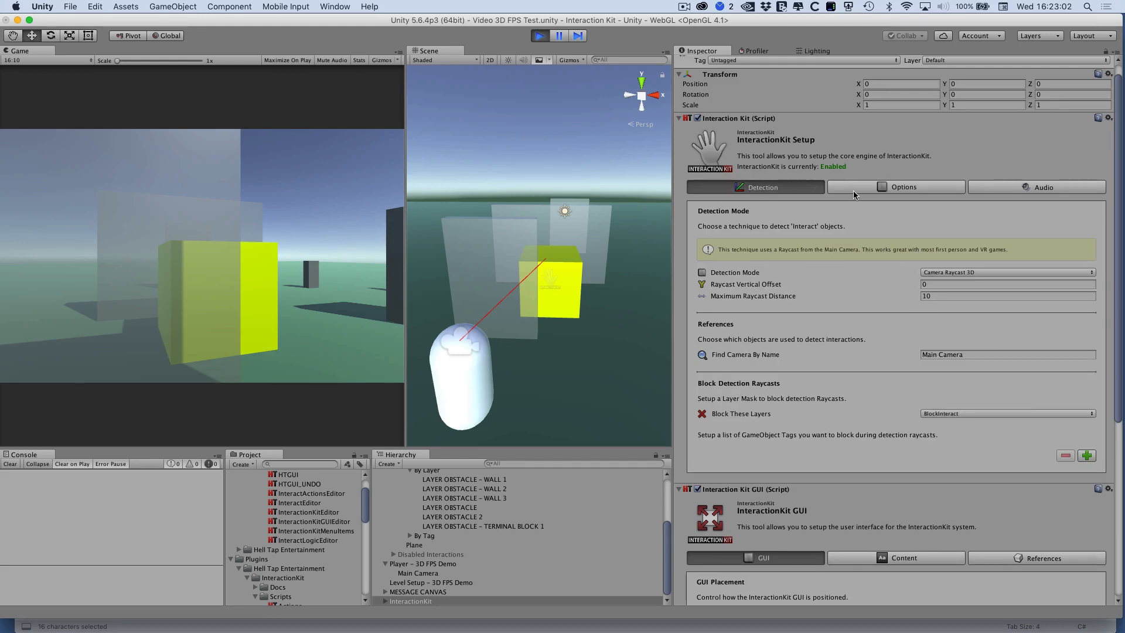
Walk the player out from behind the transparent wall to the cube's open side, watching the ray and prompt
click(485, 358)
click(251, 315)
key(w)
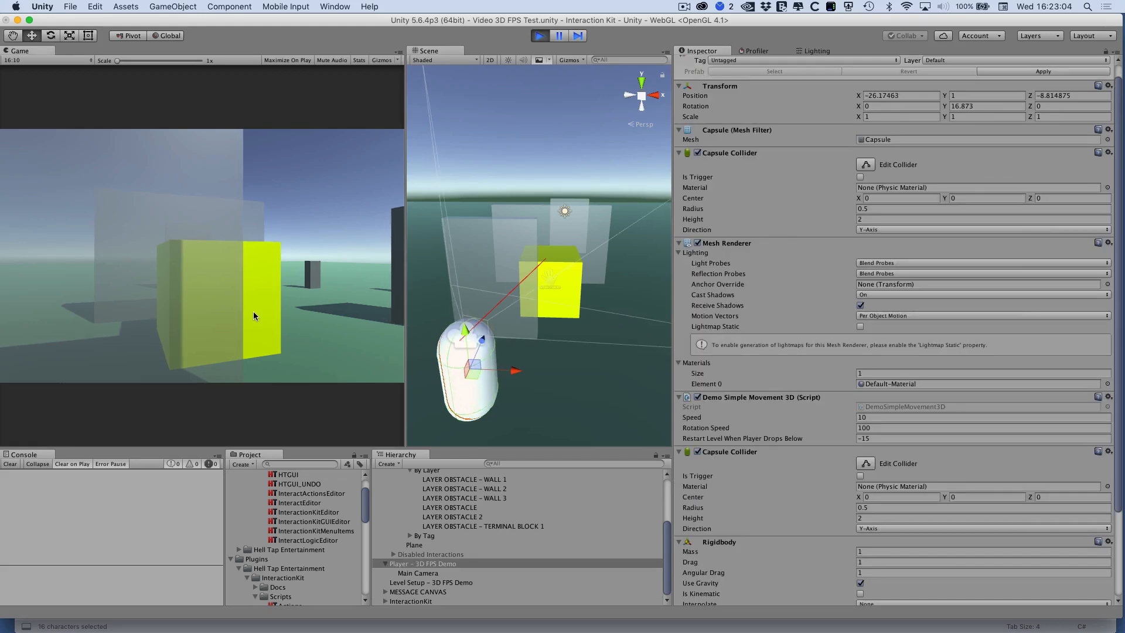
click(473, 172)
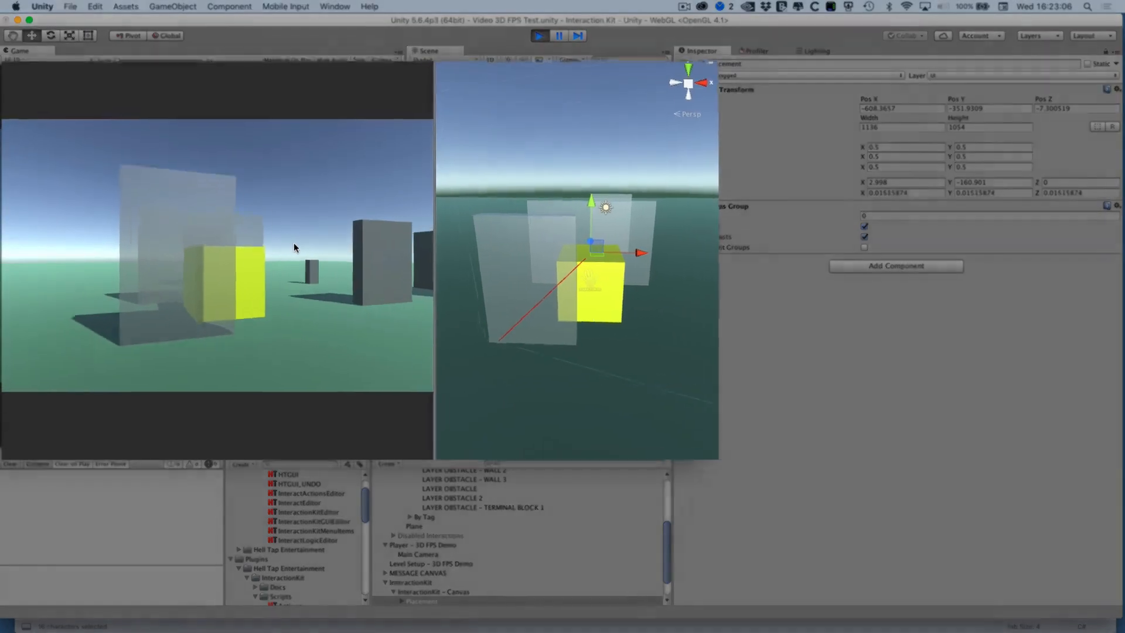
key(w)
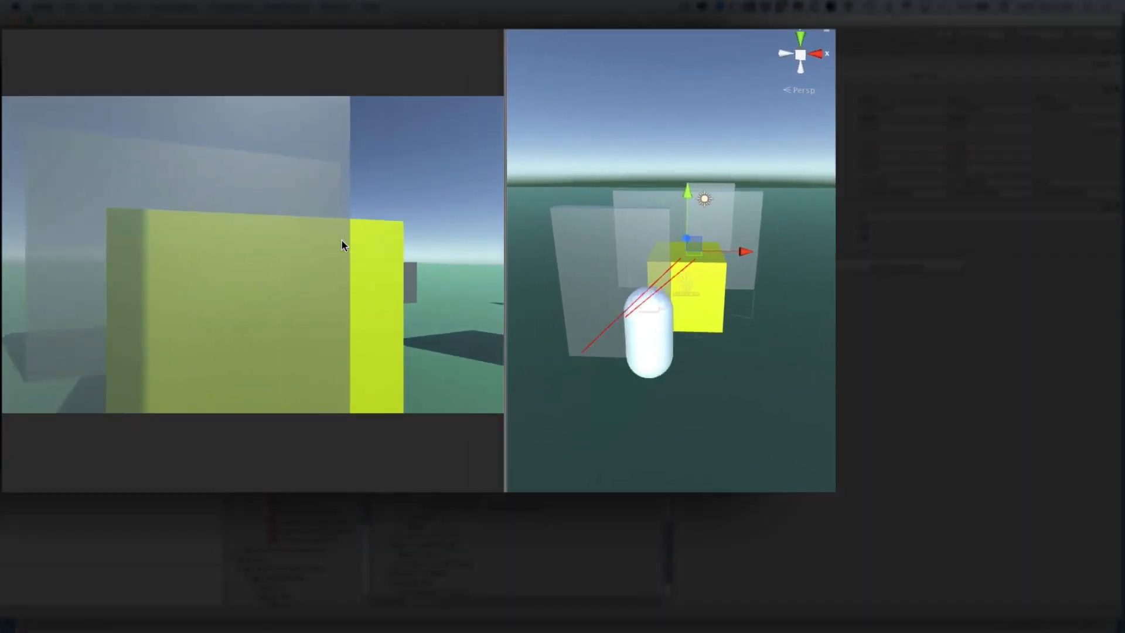
key(d)
key(w)
key(d)
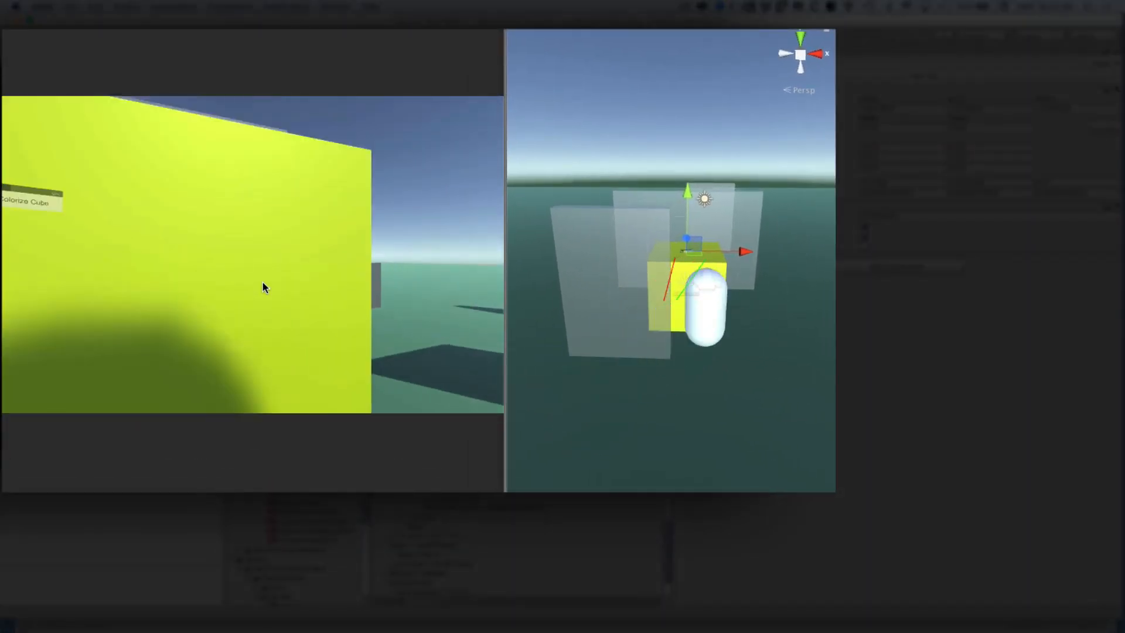
key(s)
key(w)
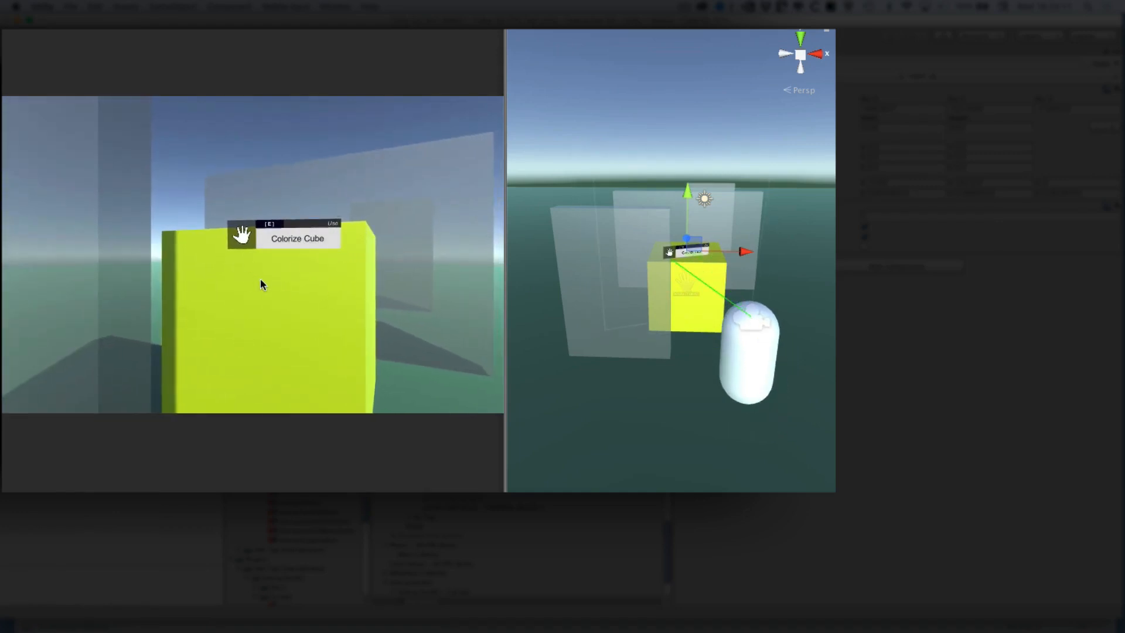
Move the player repeatedly in and out from behind the layer-blocked wall to compare blocked and clear detection rays
key(s)
key(w)
key(s)
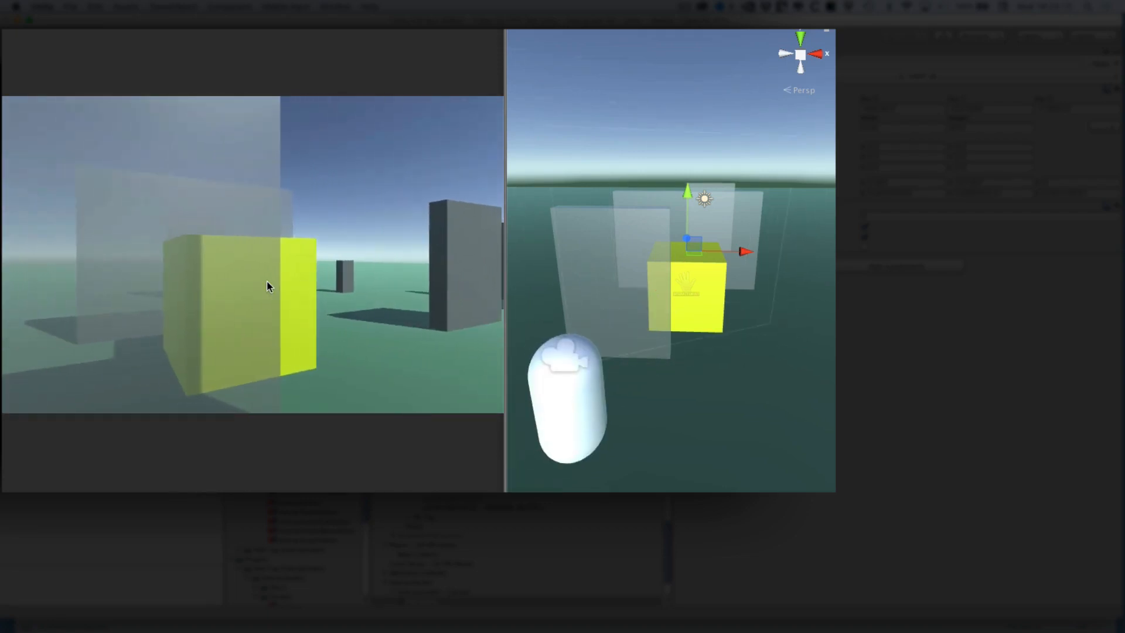
key(w)
key(s)
key(s)
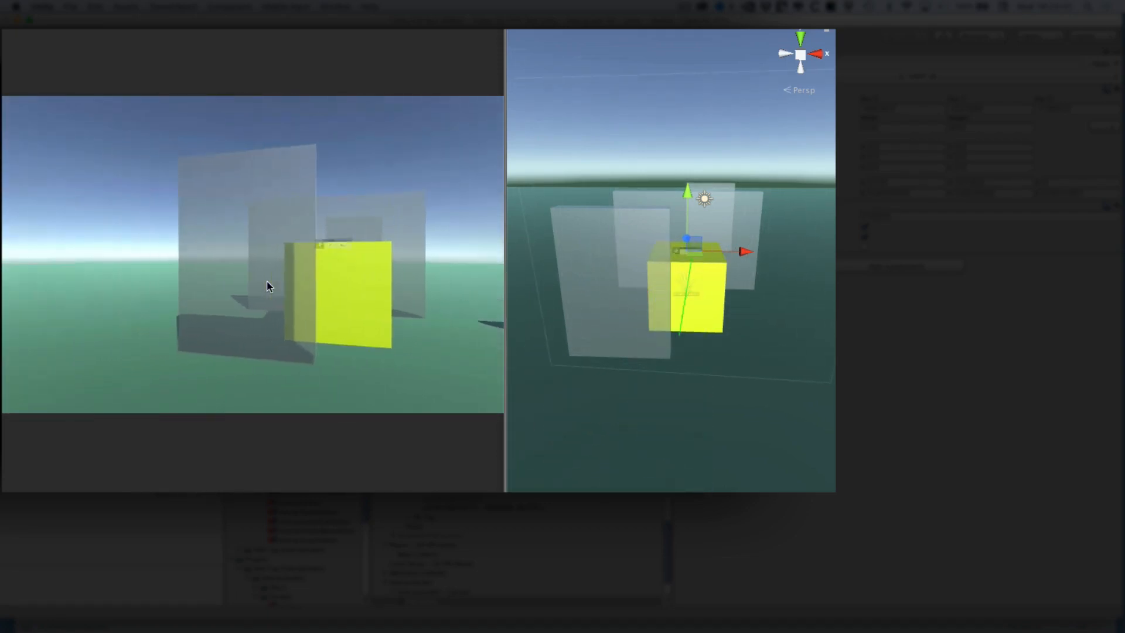
key(w)
key(s)
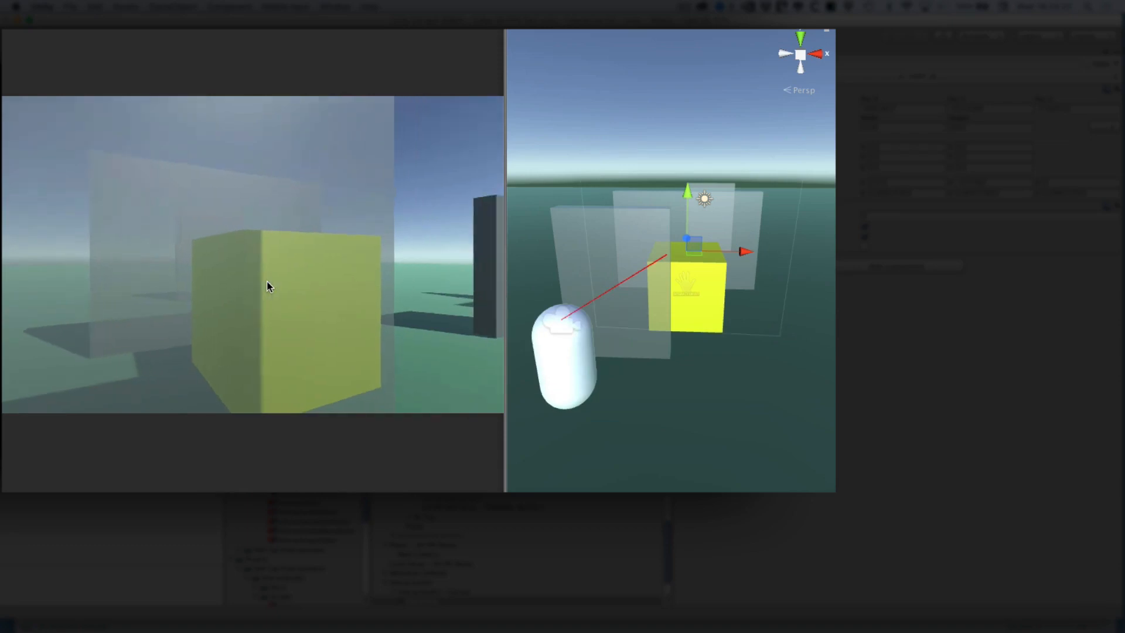
key(w)
key(s)
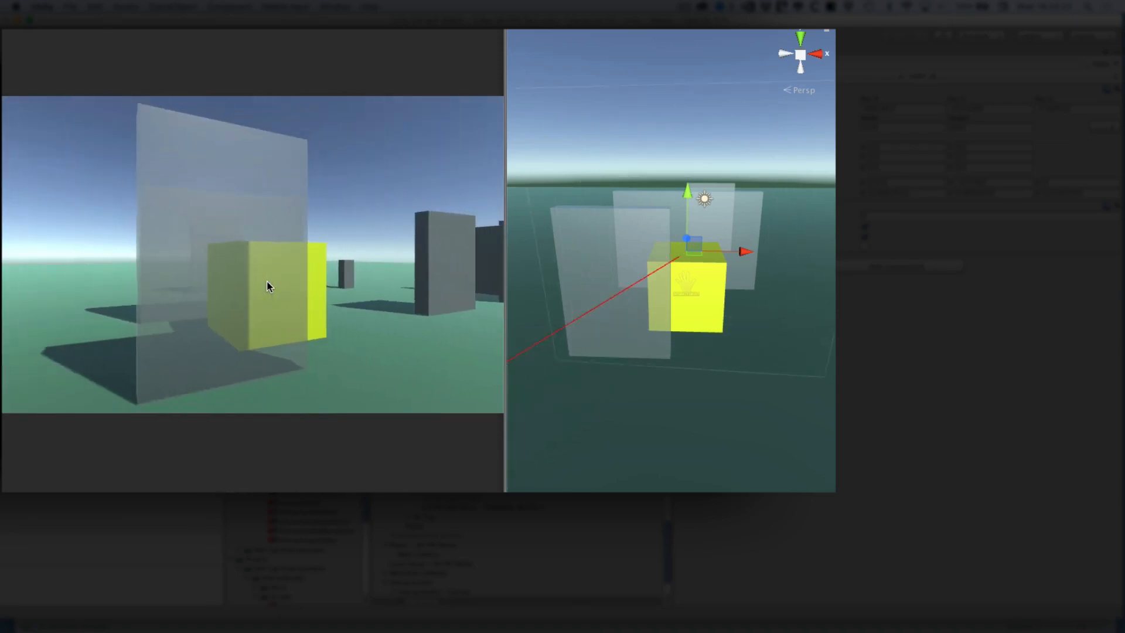
key(w)
key(s)
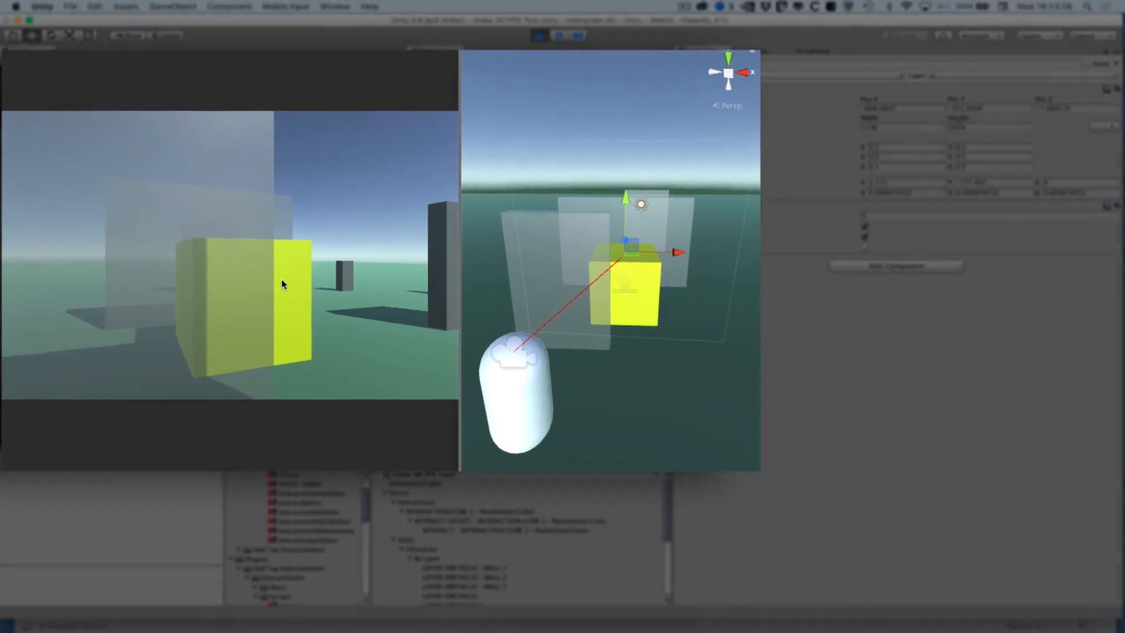
Walk the player behind the wide wall on the cube's other side and examine the detection ray passing through it
key(a)
key(w)
key(w)
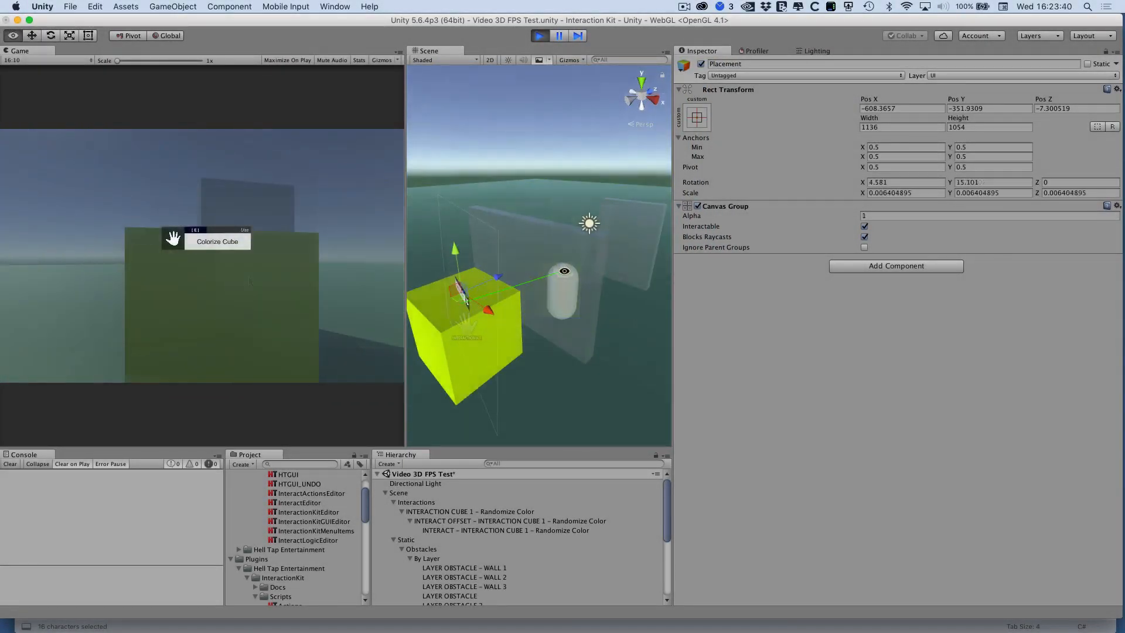
alt+drag(545, 296, 652, 297)
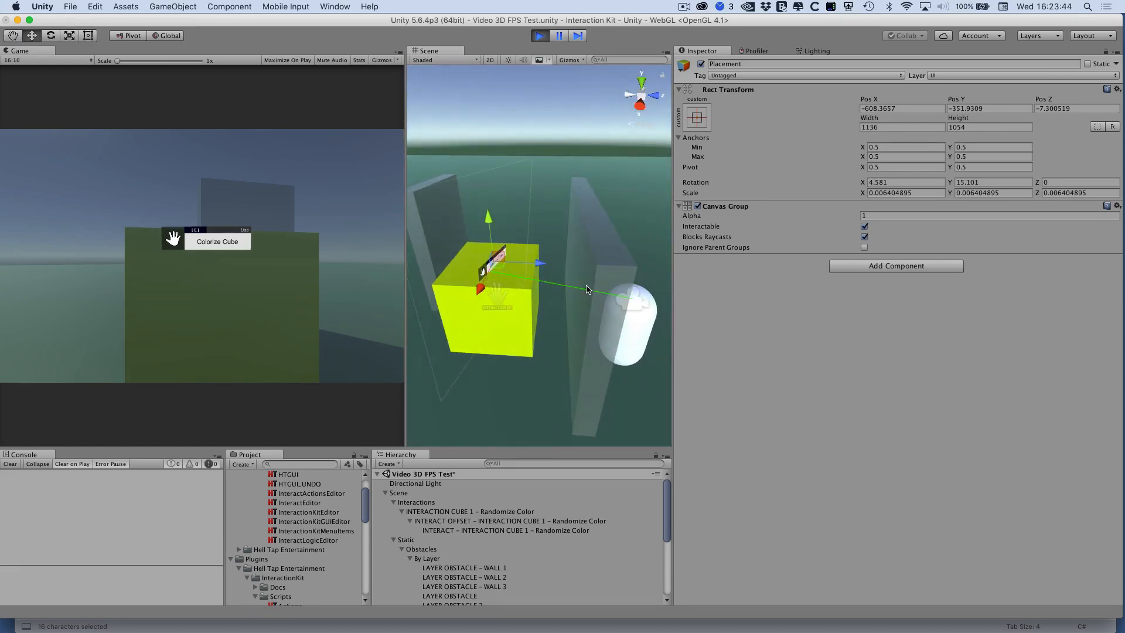
Check the tag and layer assigned to the wide wall, and reopen InteractionKit's Block Detection Raycasts settings
click(591, 240)
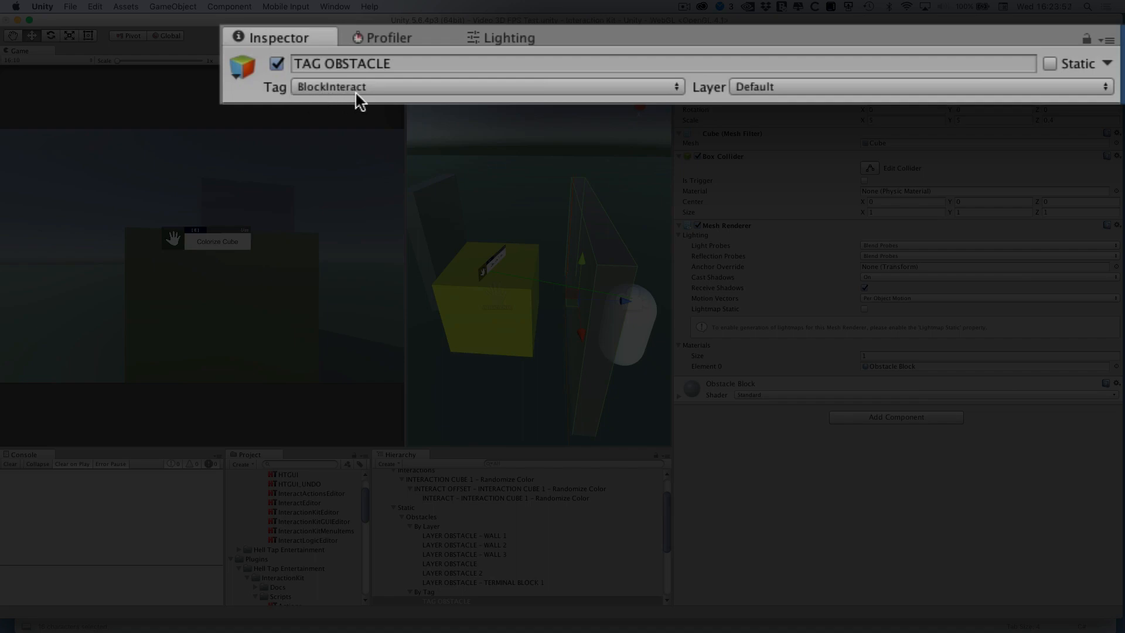
scroll(477, 519, up, 3)
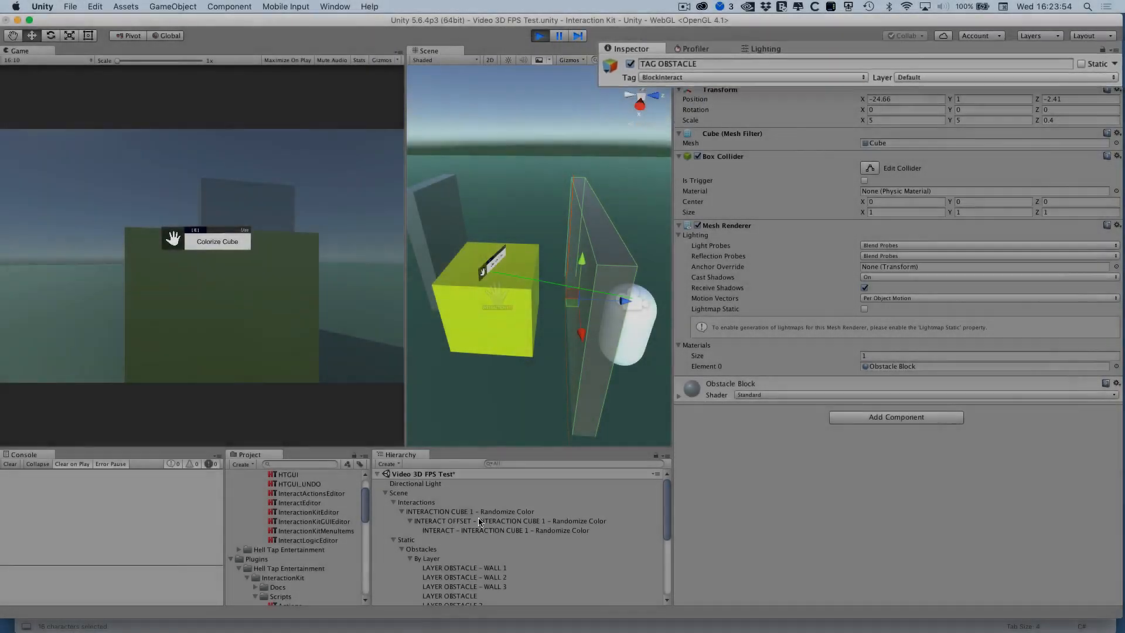
scroll(445, 492, down, 5)
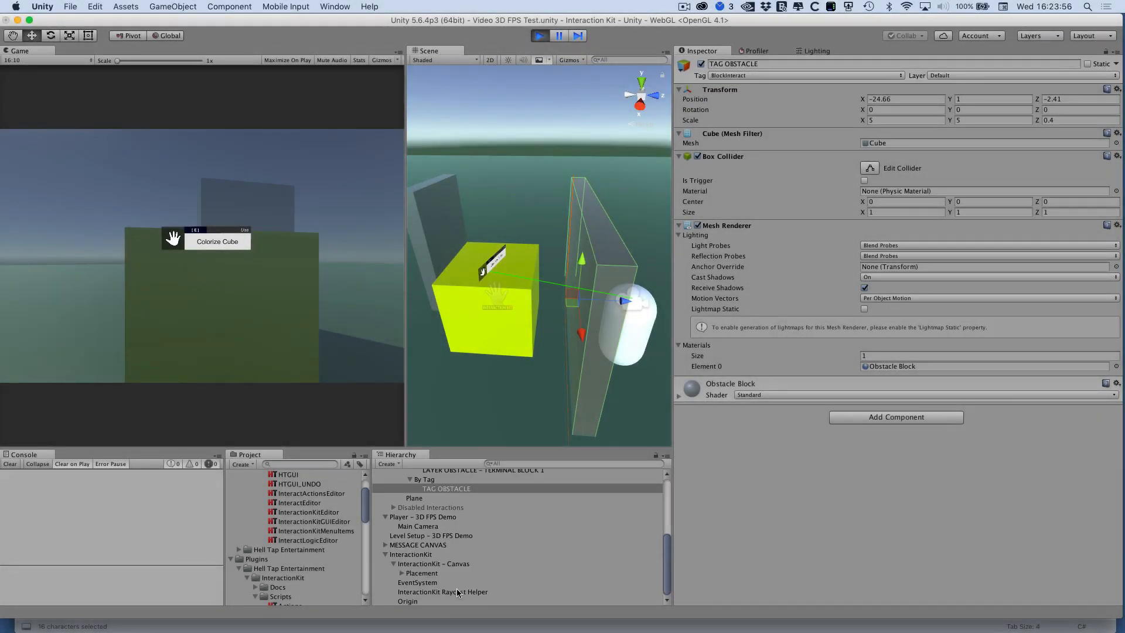
click(444, 555)
scroll(882, 452, down, 2)
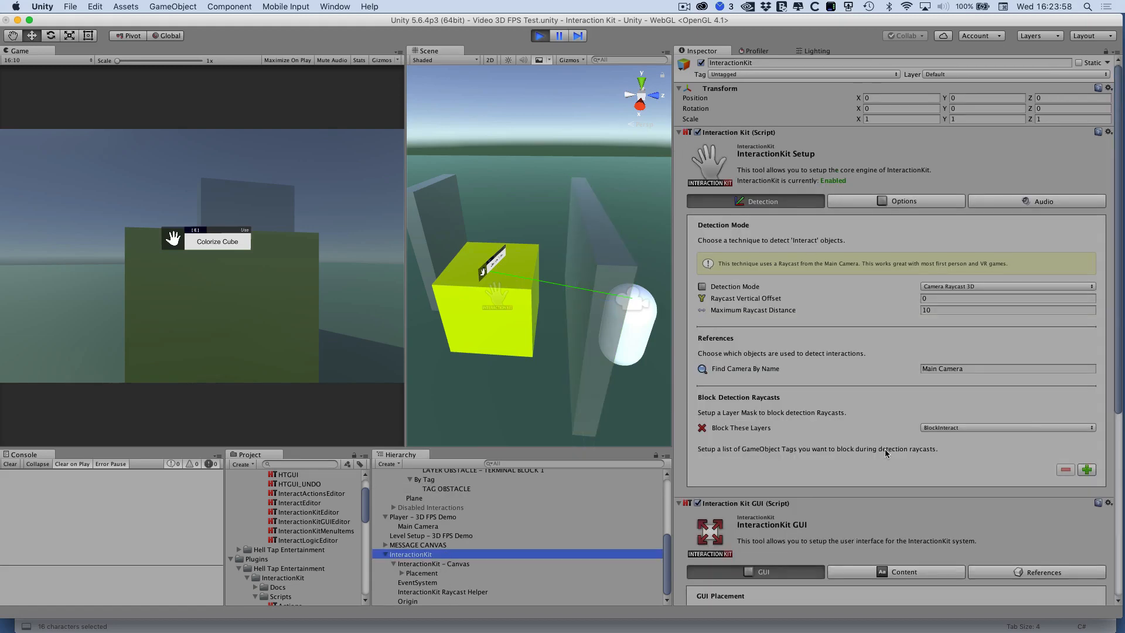
Add BlockInteract to the list of GameObject tags that block detection raycasts while the scene is playing
click(1088, 457)
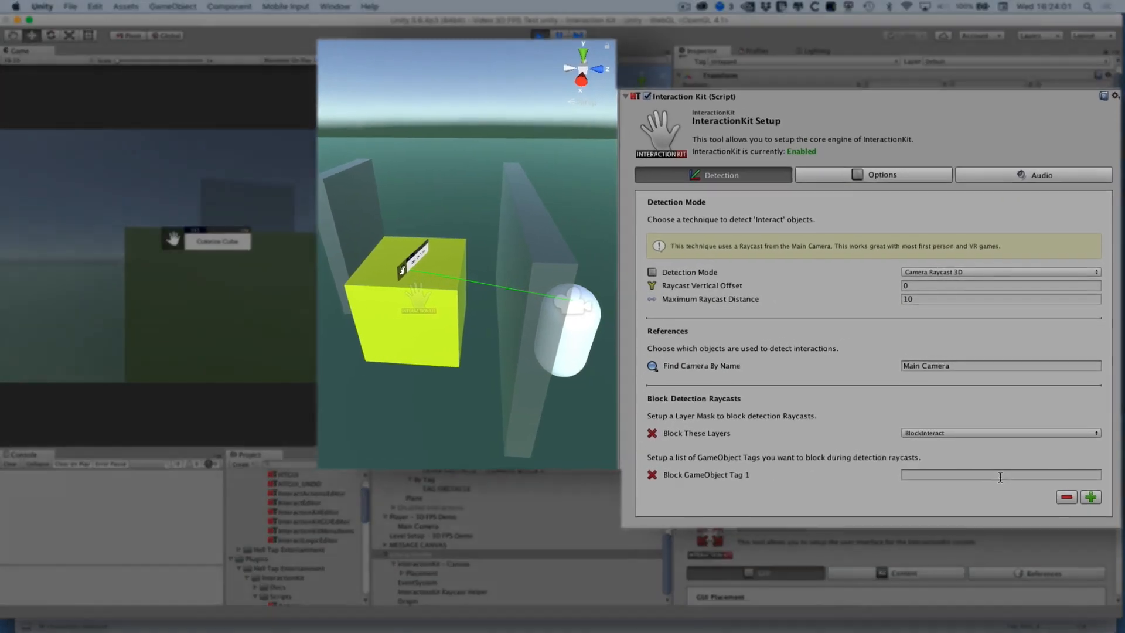
click(1000, 475)
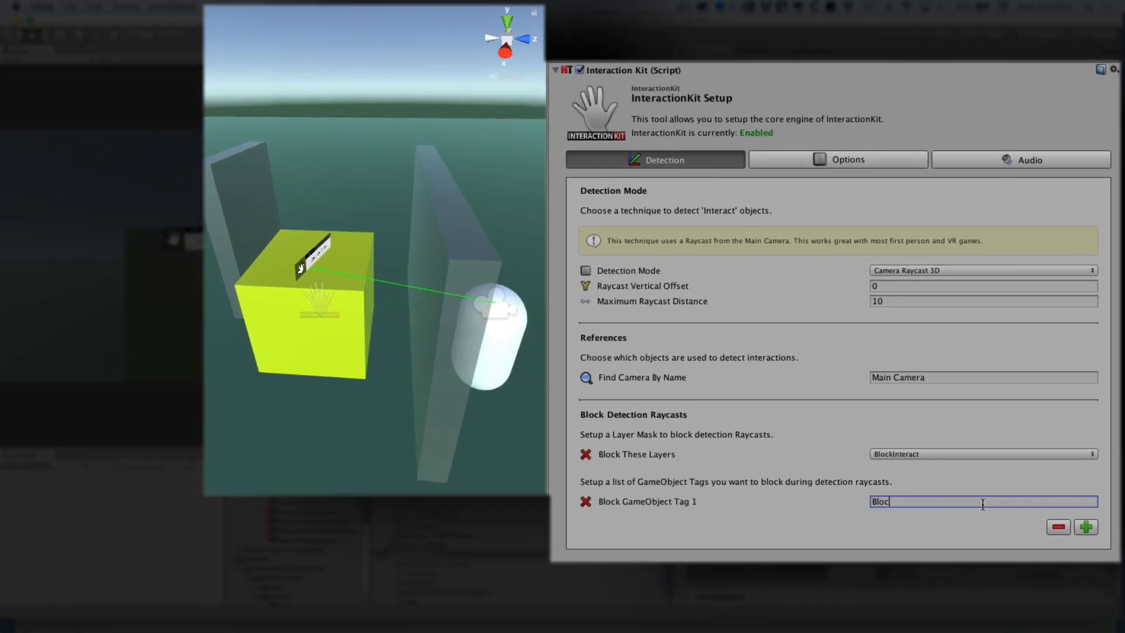
text(BlockInteract)
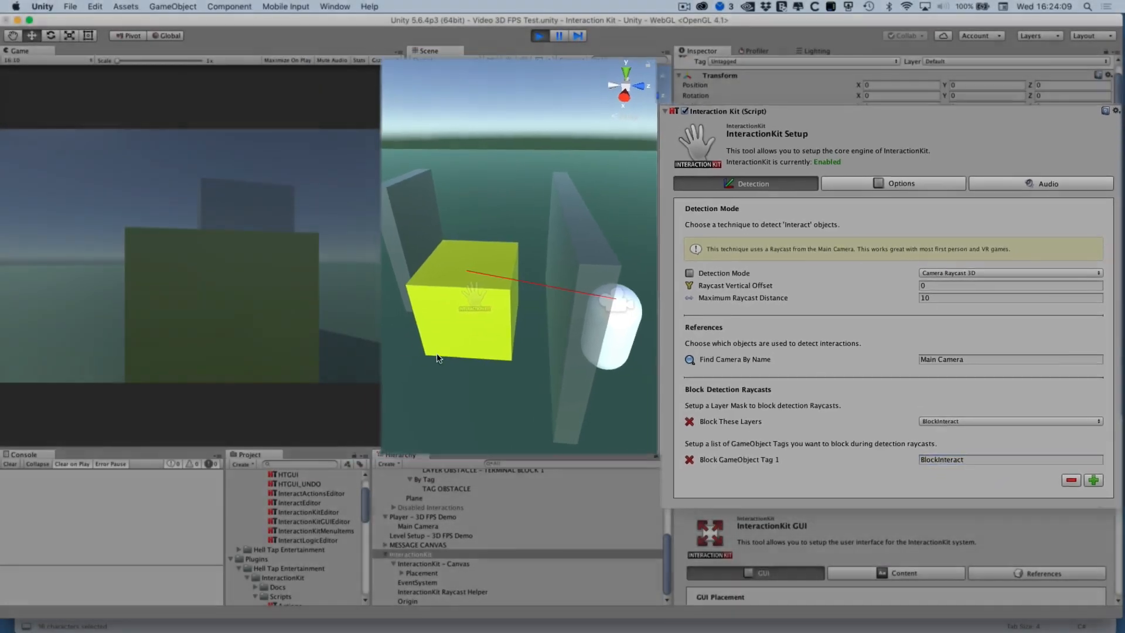
Walk the player out from behind the wide wall and back behind it to test whether its tag blocks the detection ray
click(437, 358)
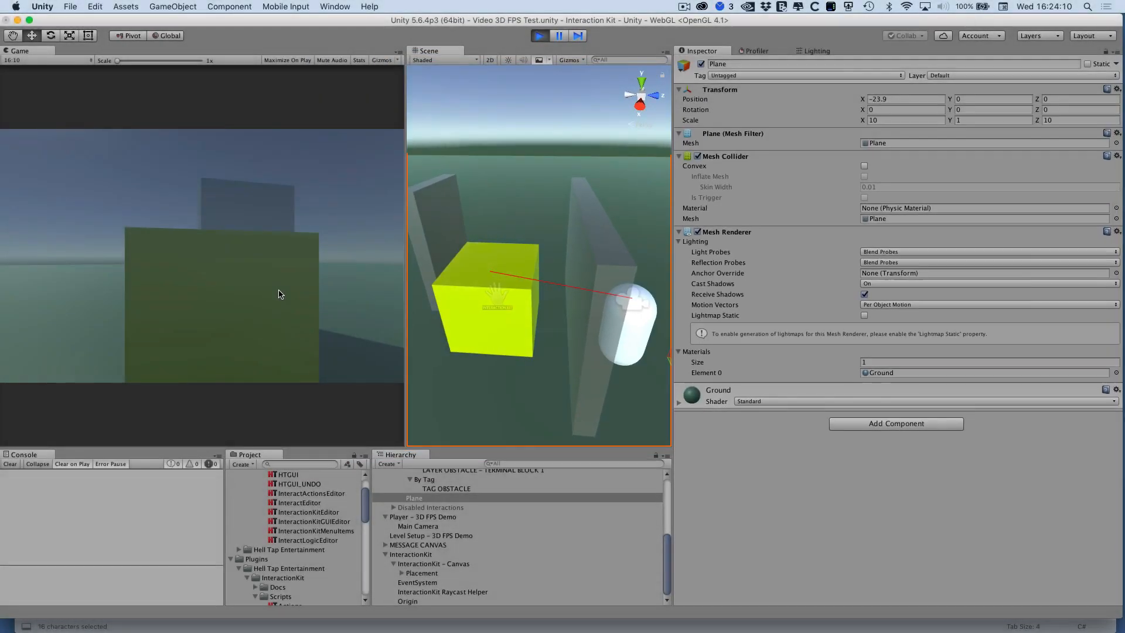
click(460, 289)
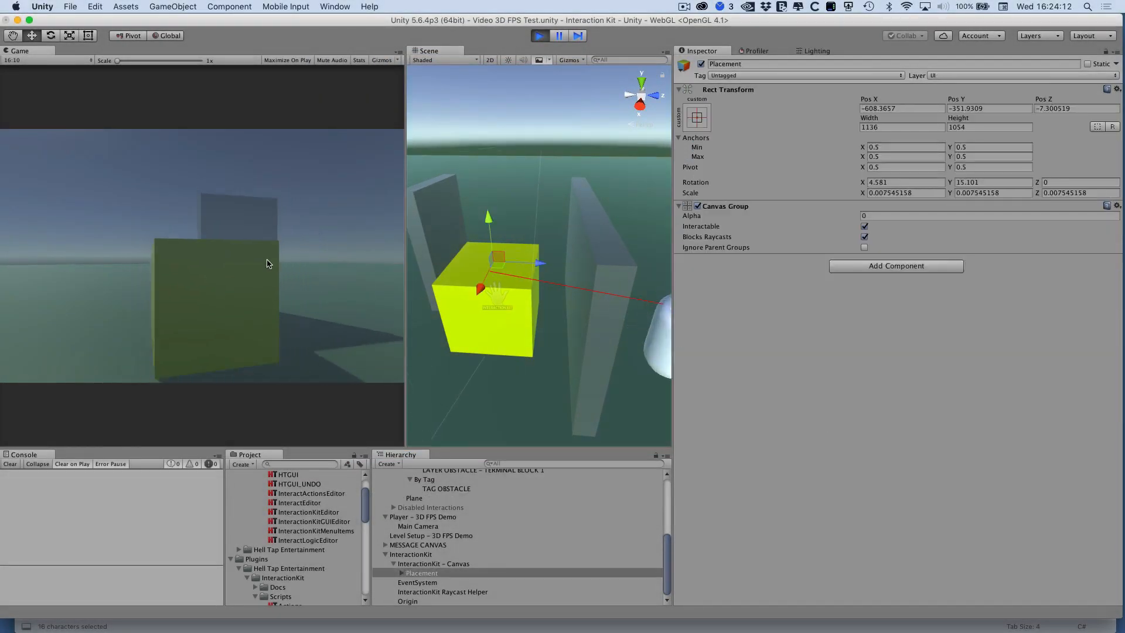
key(w)
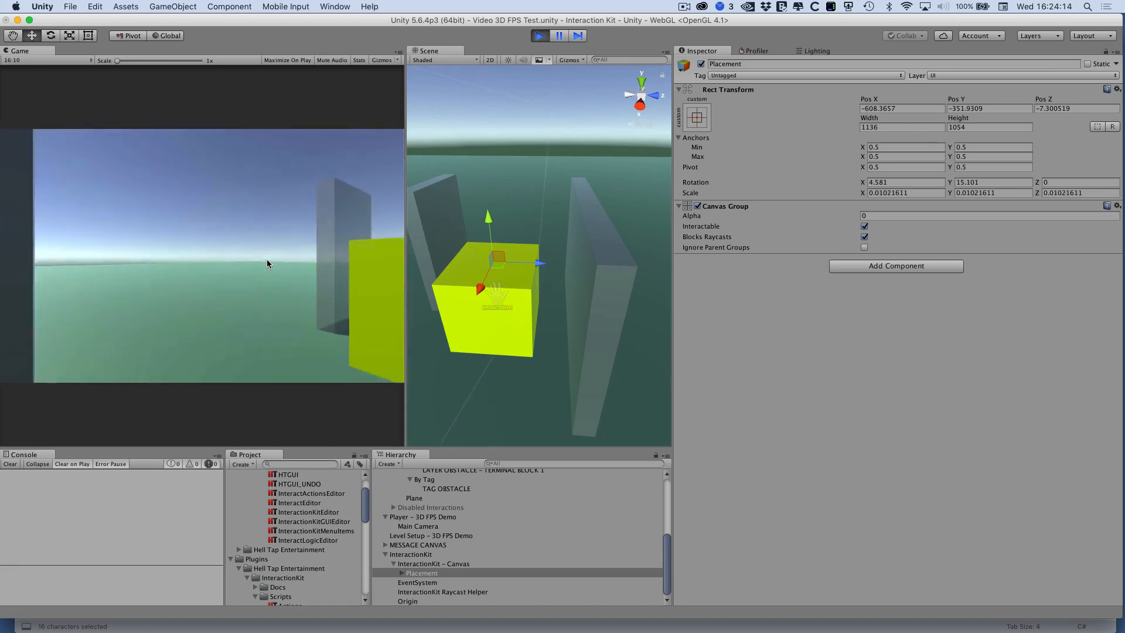
key(d)
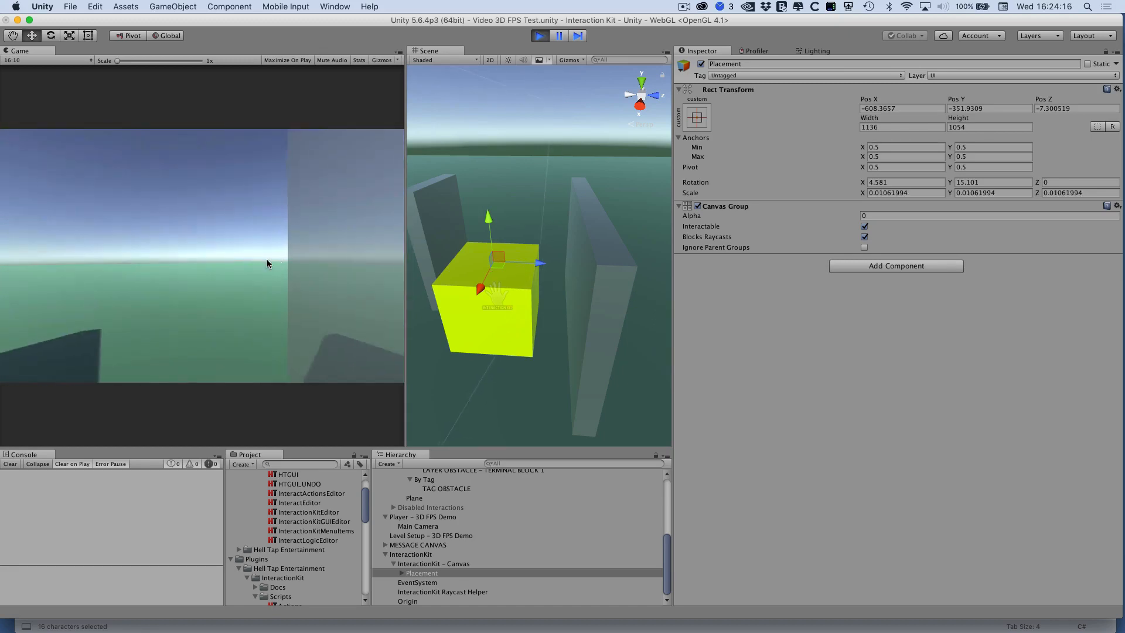
key(w)
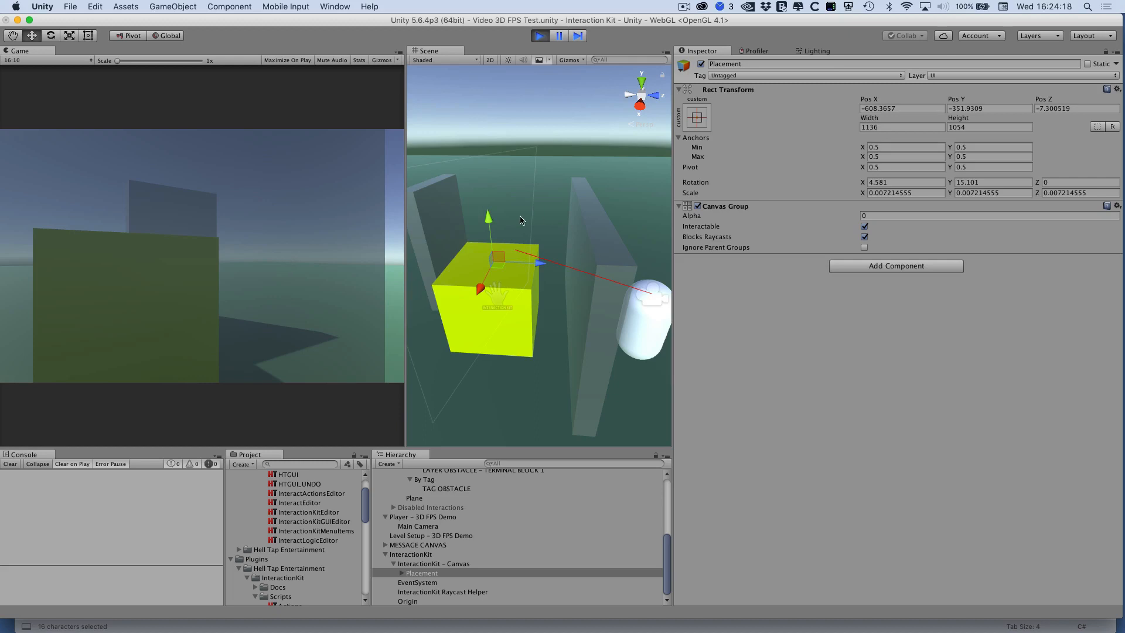
key(s)
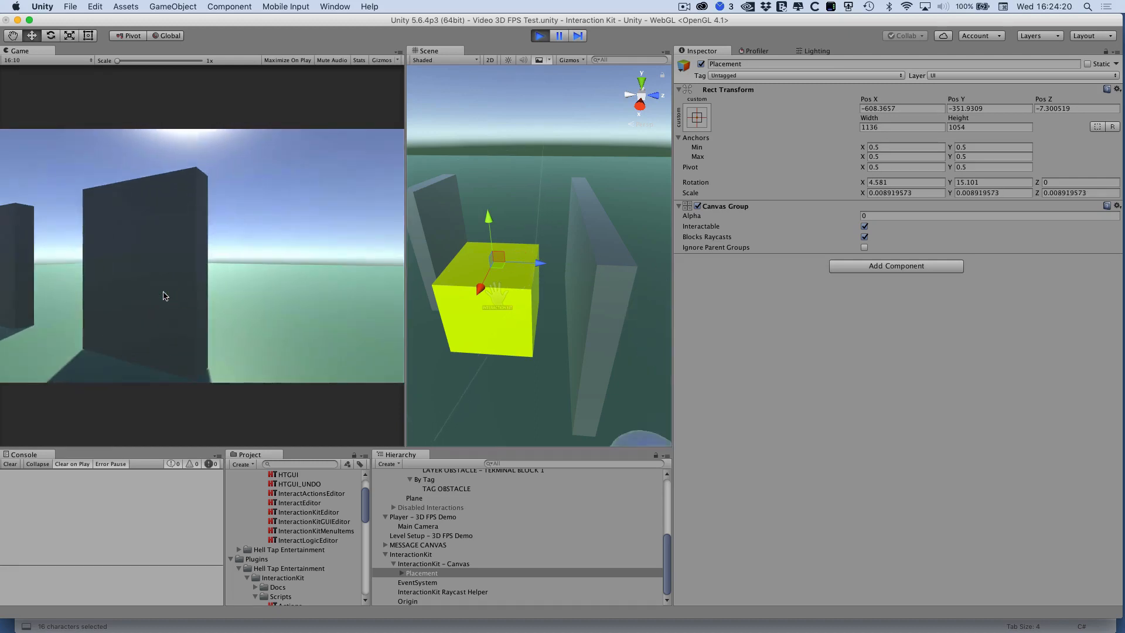
Walk the player around the cube's open side and the narrow wall to compare clear and blocked detection rays
key(w)
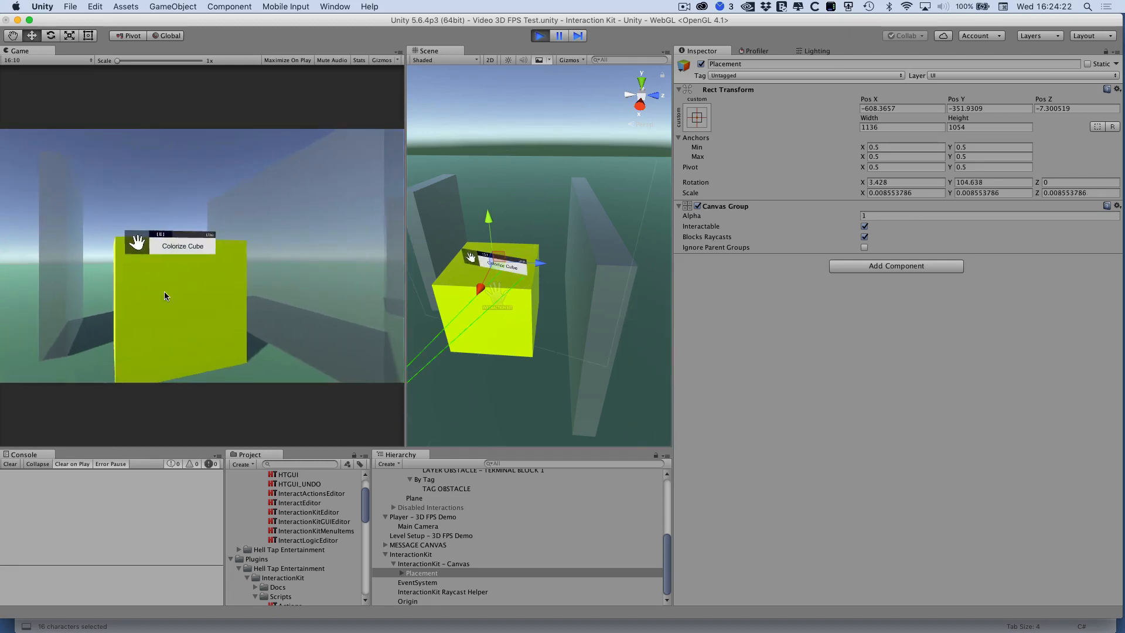
key(w)
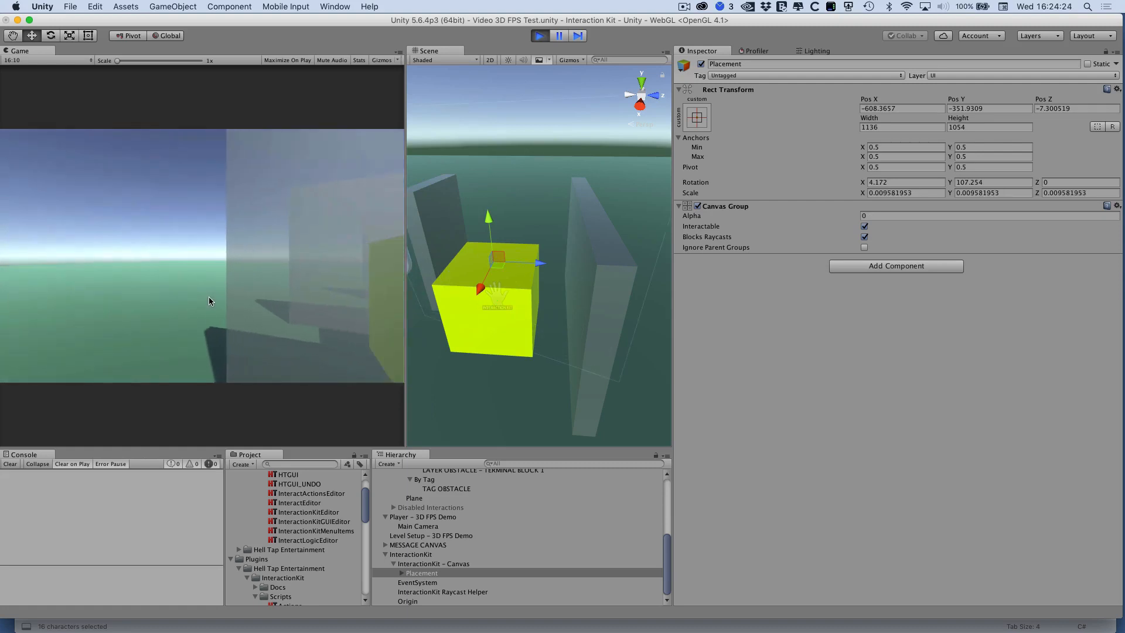
key(w)
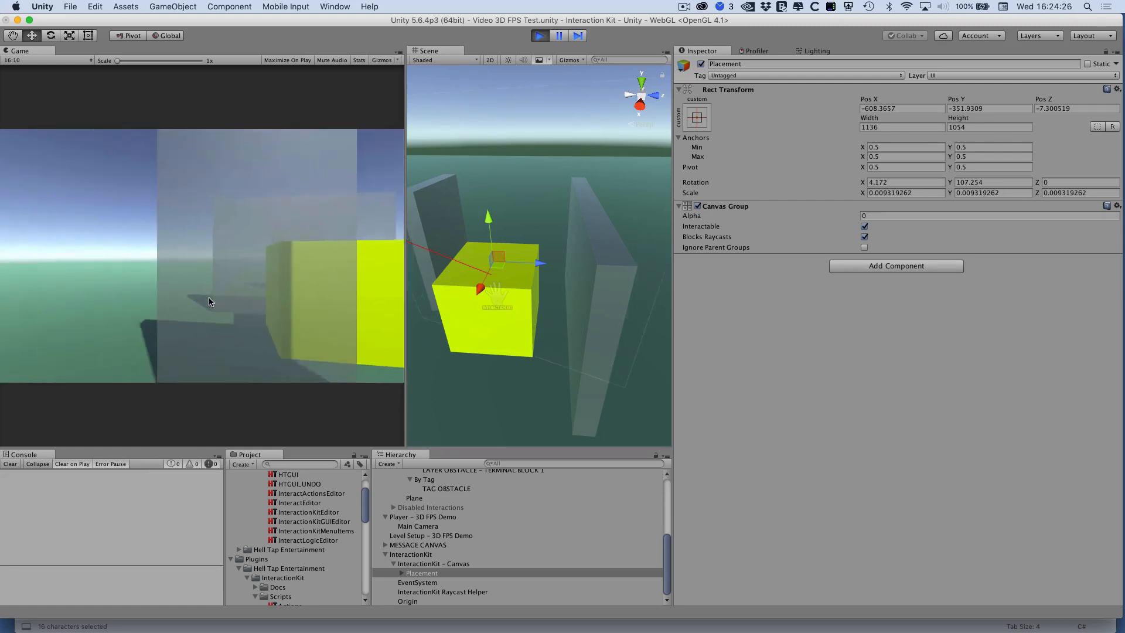
key(s)
key(w)
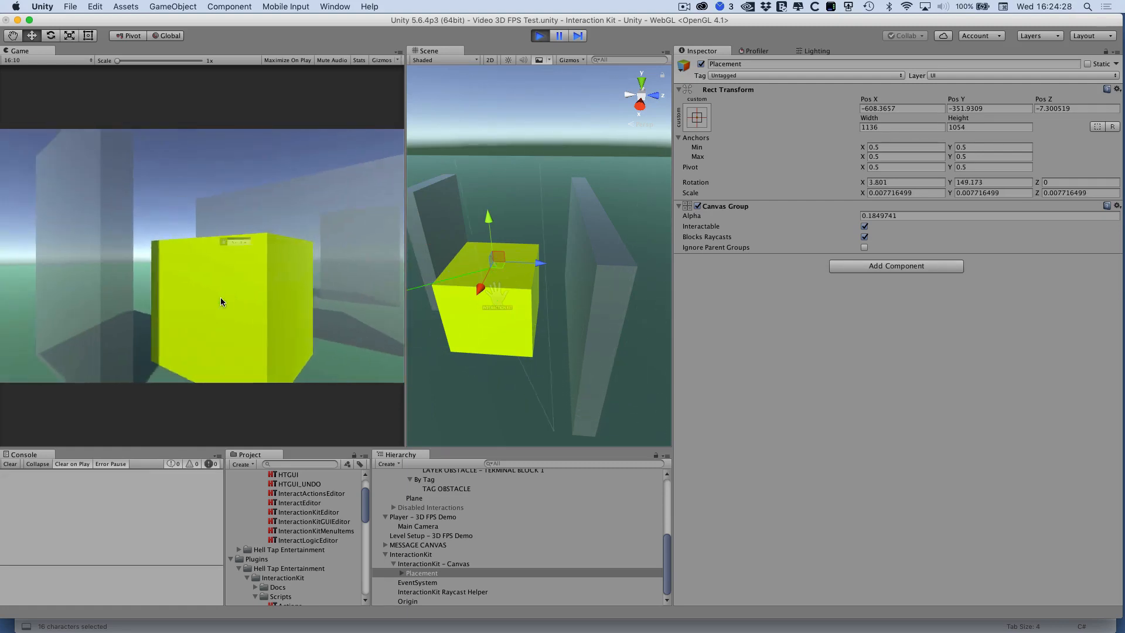
key(s)
Reselect the InteractionKit object and review its layer and tag settings under Block Detection Raycasts
scroll(456, 564, up, 10)
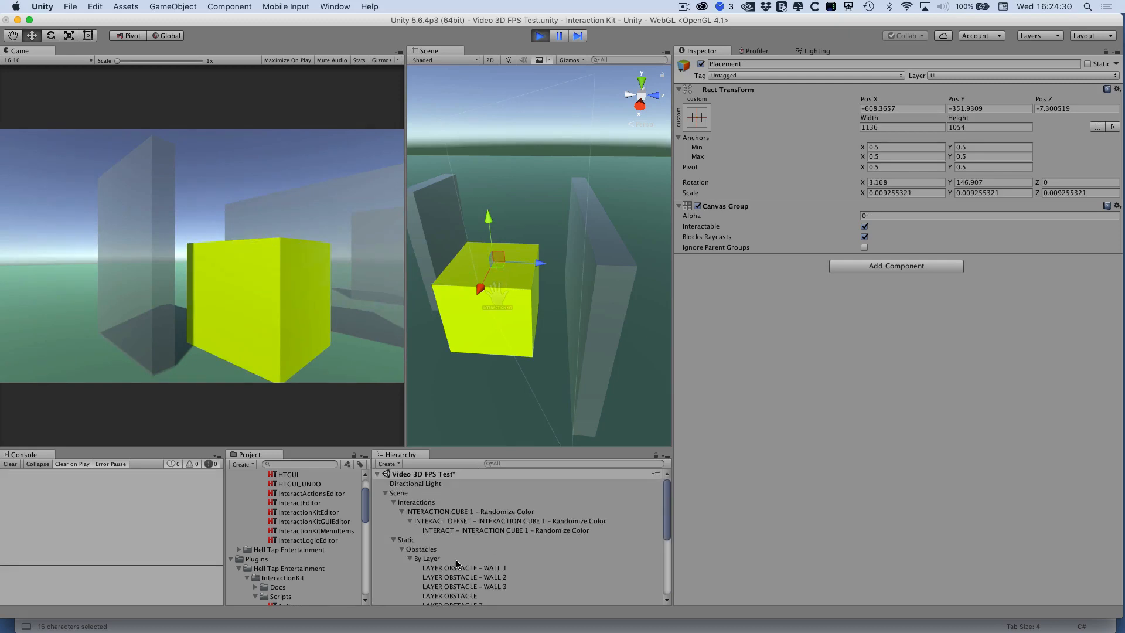
scroll(456, 564, down, 10)
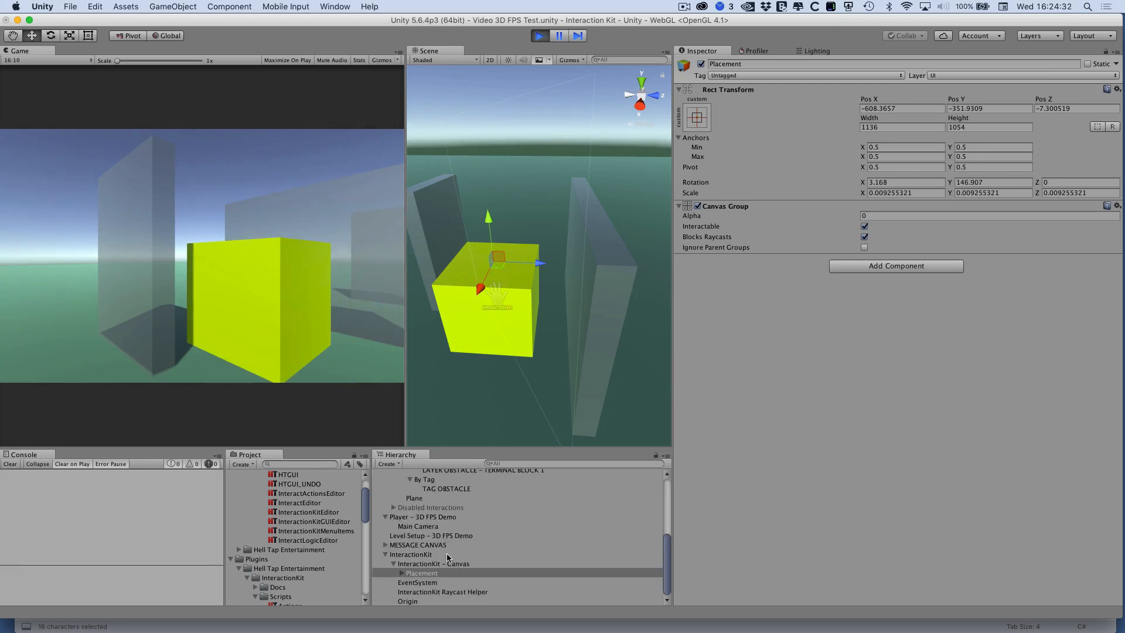
click(422, 554)
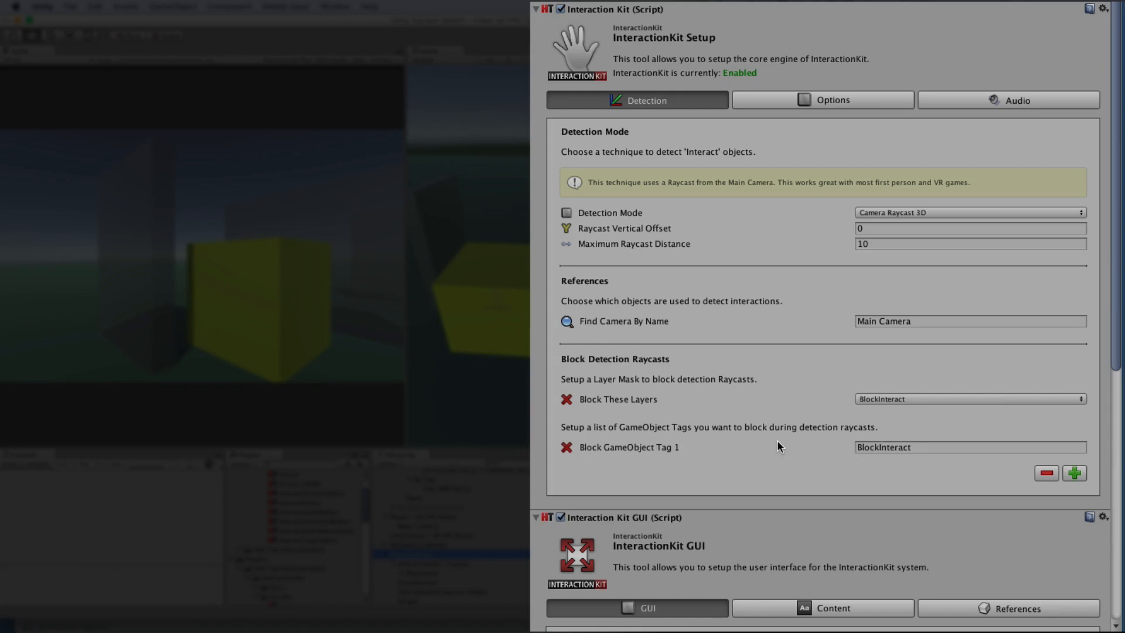
scroll(774, 435, down, 4)
scroll(772, 360, up, 4)
scroll(772, 361, down, 4)
scroll(772, 361, up, 4)
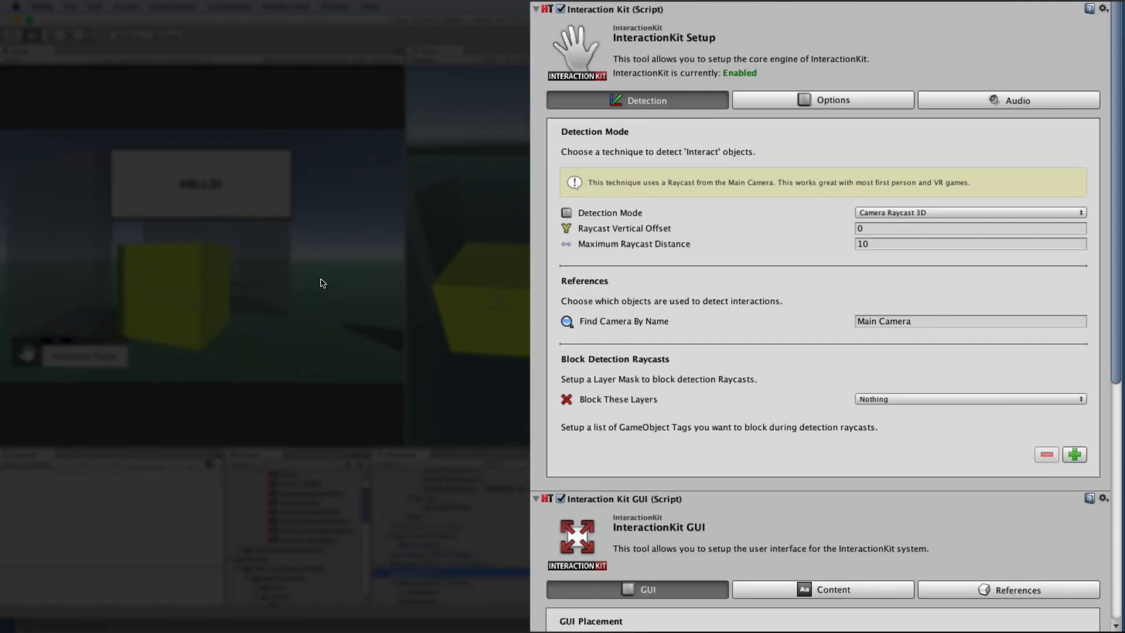
With play mode stopped, block detection raycasts by the BlockInteract layer and add BlockInteract as the first blocked GameObject tag
click(959, 400)
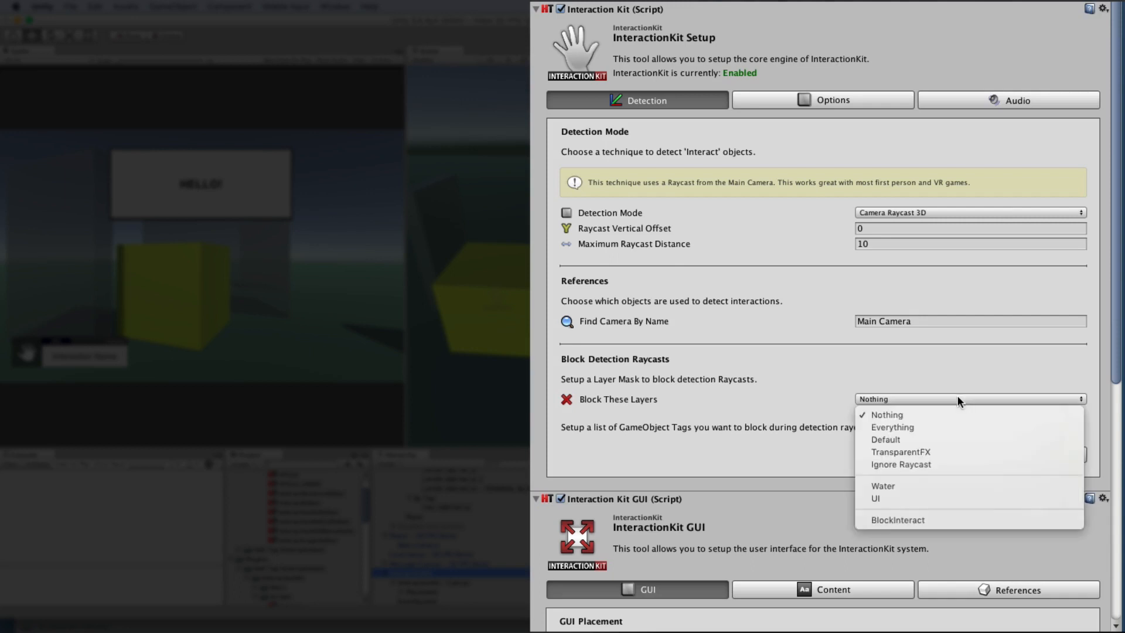
click(937, 518)
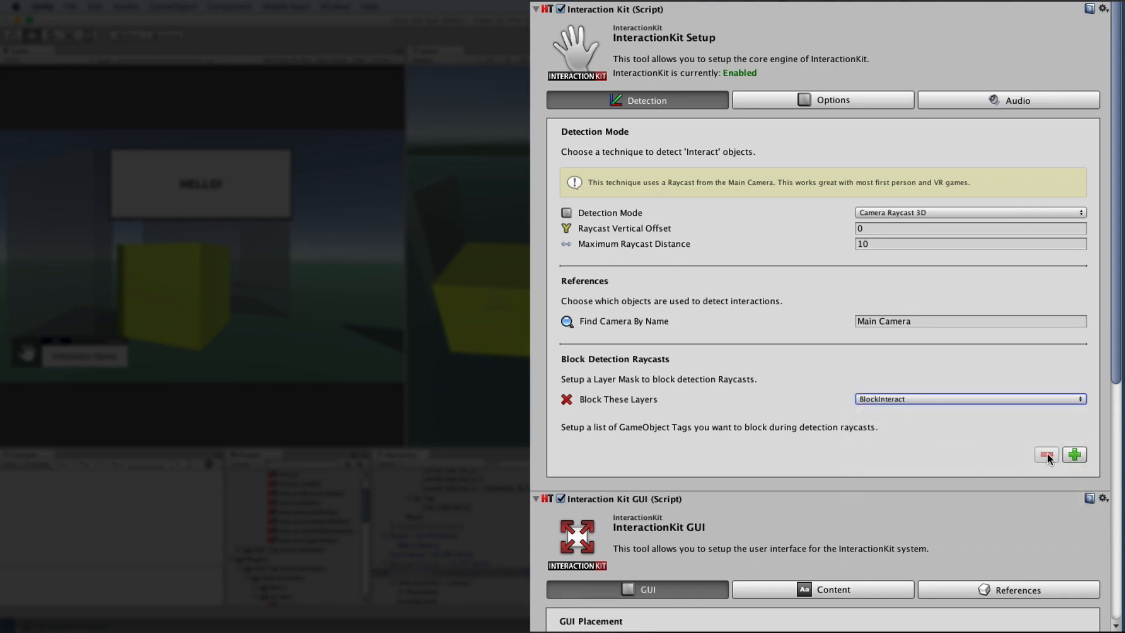
click(1074, 455)
click(950, 448)
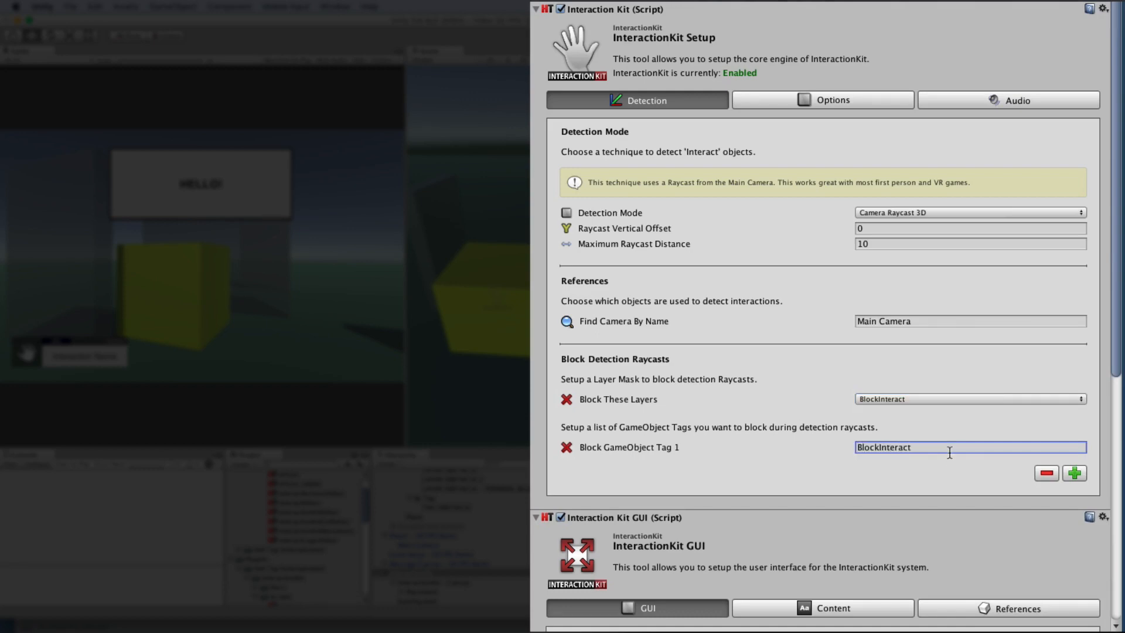
Try adding two more blank entries to the blocked GameObject tag list, and remove both again
scroll(755, 400, down, 3)
scroll(755, 400, up, 3)
scroll(755, 399, down, 3)
scroll(751, 395, up, 3)
click(1076, 475)
click(1076, 496)
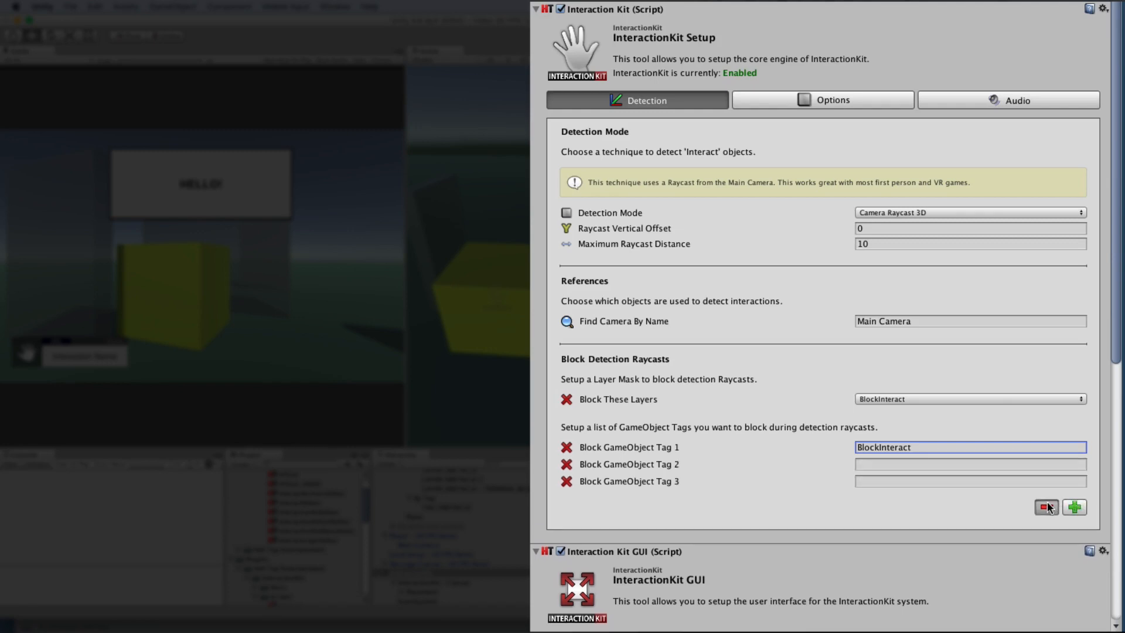
click(1048, 507)
click(1048, 491)
double_click(930, 448)
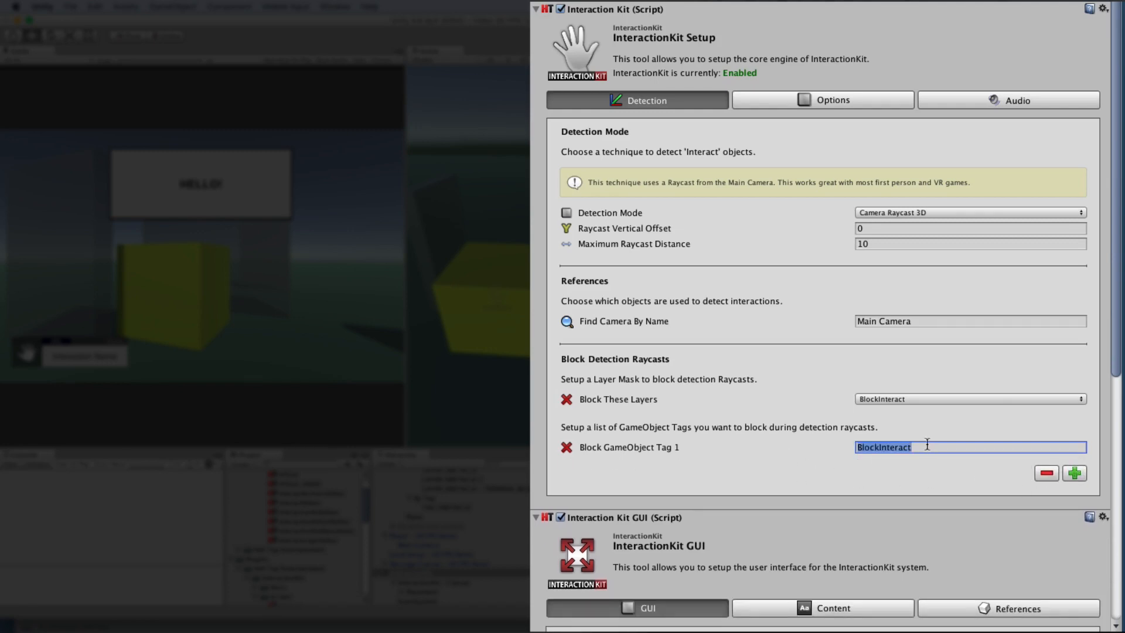
Bring up InteractionKit's options for triggers, system performance and debug mode
scroll(532, 359, down, 5)
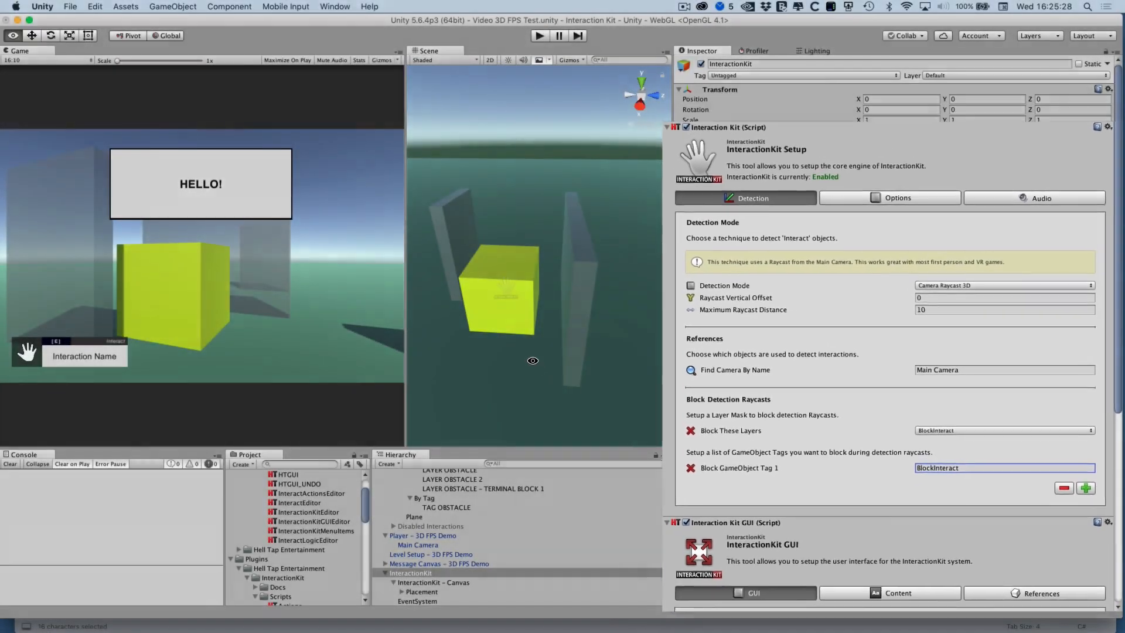
mouse_move(532, 359)
alt+mouse_down()
mouse_move(595, 332)
mouse_move(1037, 284)
mouse_move(779, 294)
mouse_move(608, 322)
mouse_move(536, 316)
mouse_move(563, 305)
mouse_move(509, 301)
mouse_move(582, 313)
mouse_move(505, 326)
mouse_move(609, 298)
mouse_move(537, 345)
alt+mouse_up()
scroll(608, 322, down, 5)
scroll(505, 326, up, 5)
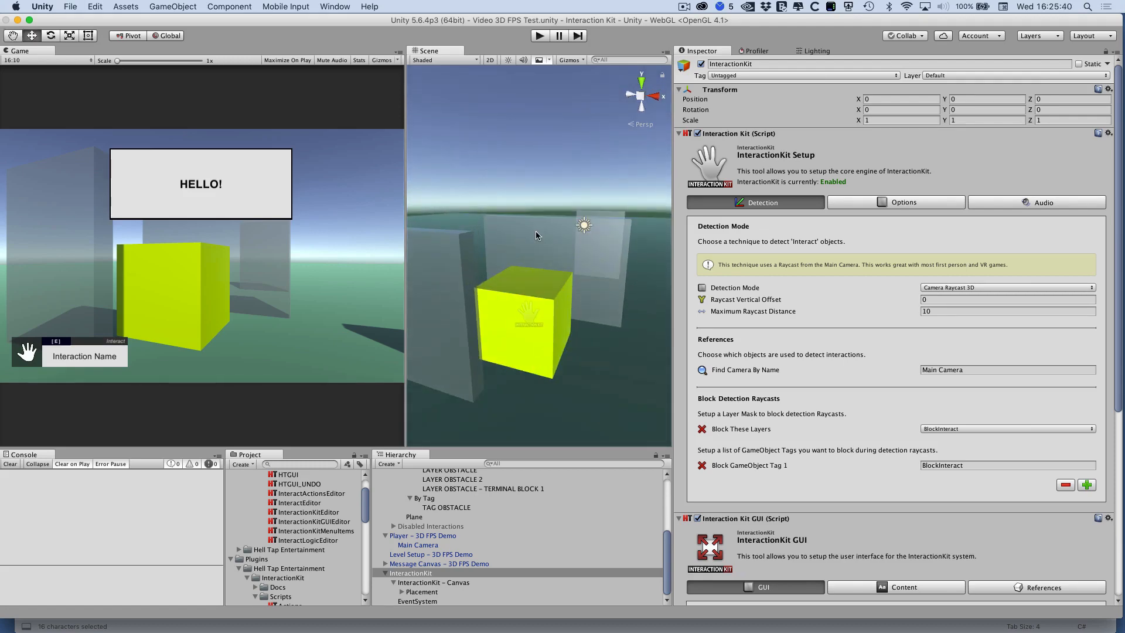
click(924, 200)
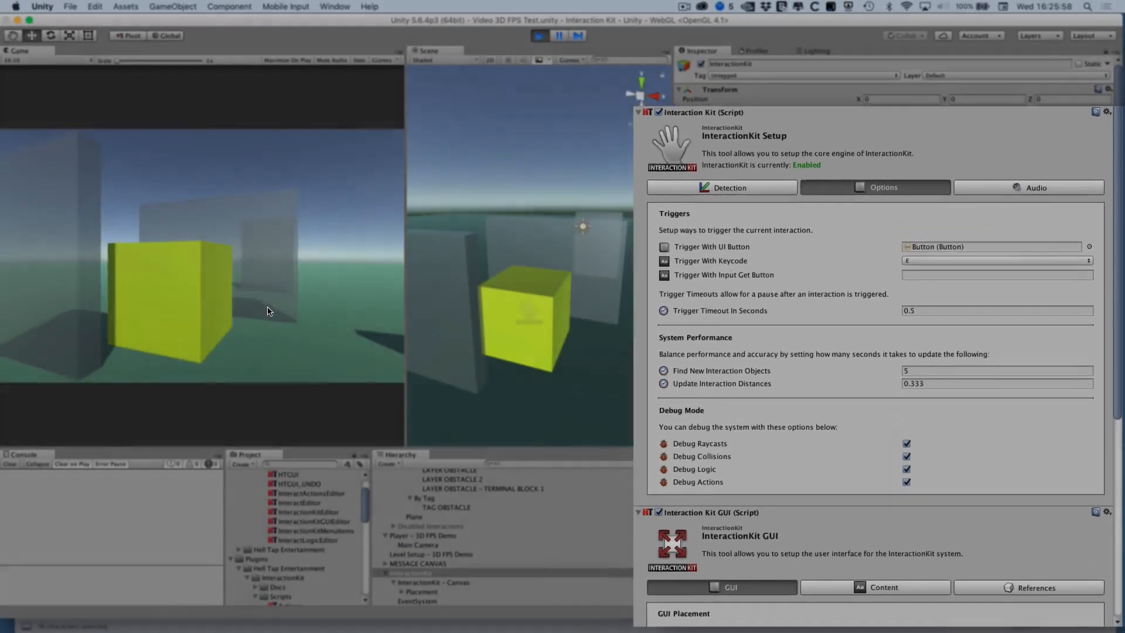
Play the scene, trigger Colorize Cube near the cube with both the keycode and the prompt's button, and stop playing
key(w)
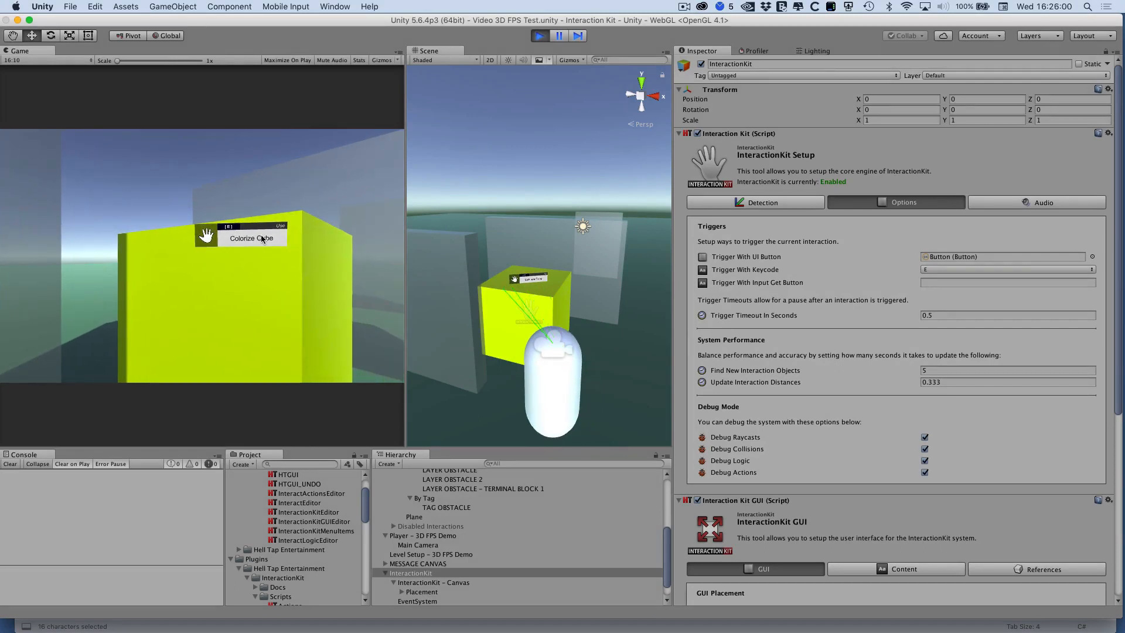
key(e)
click(261, 239)
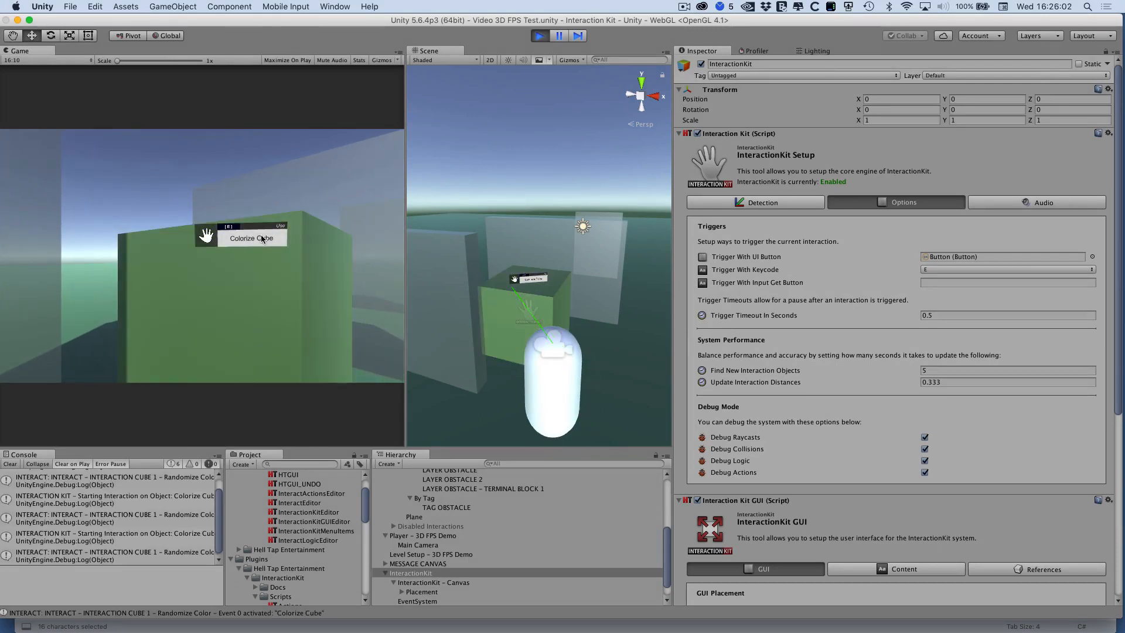
key(s)
key(w)
key(w)
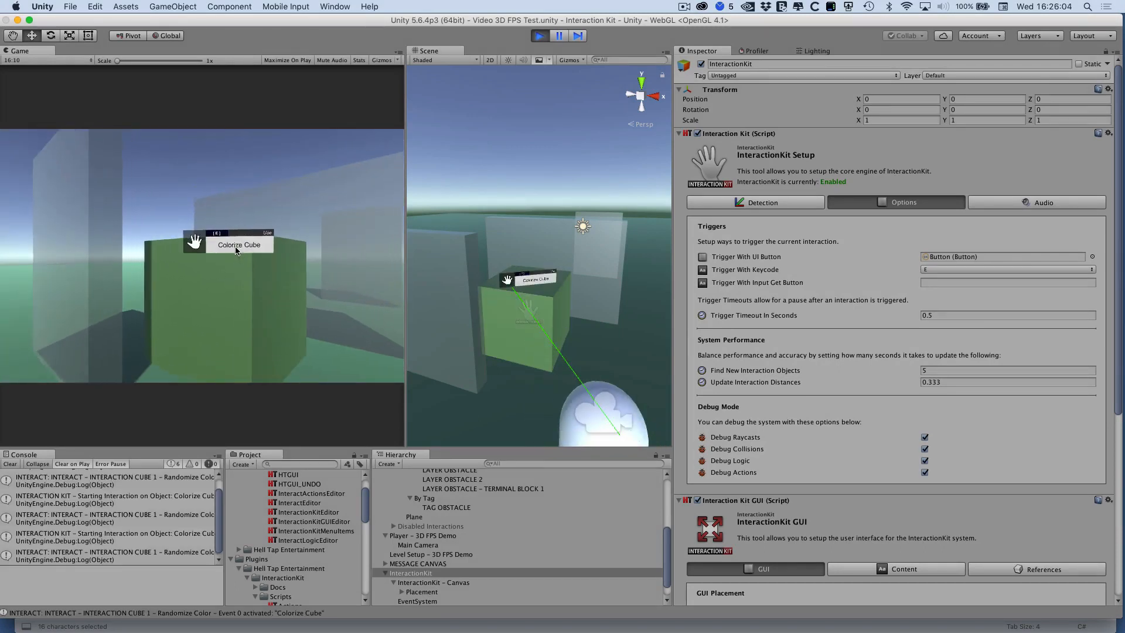
click(232, 246)
click(233, 245)
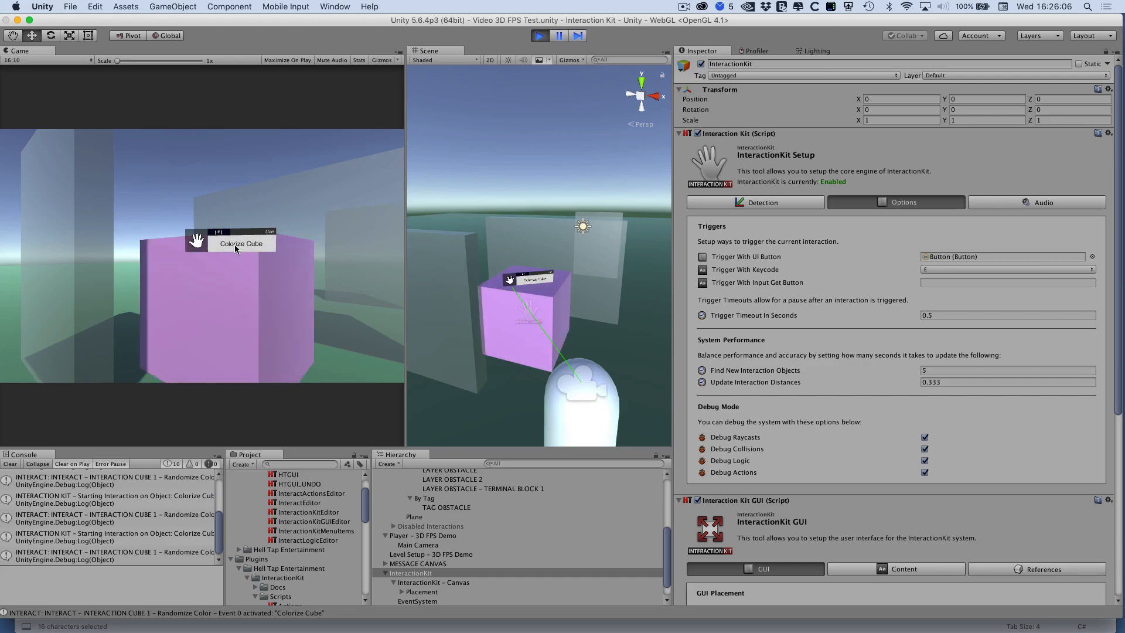
click(236, 244)
click(539, 36)
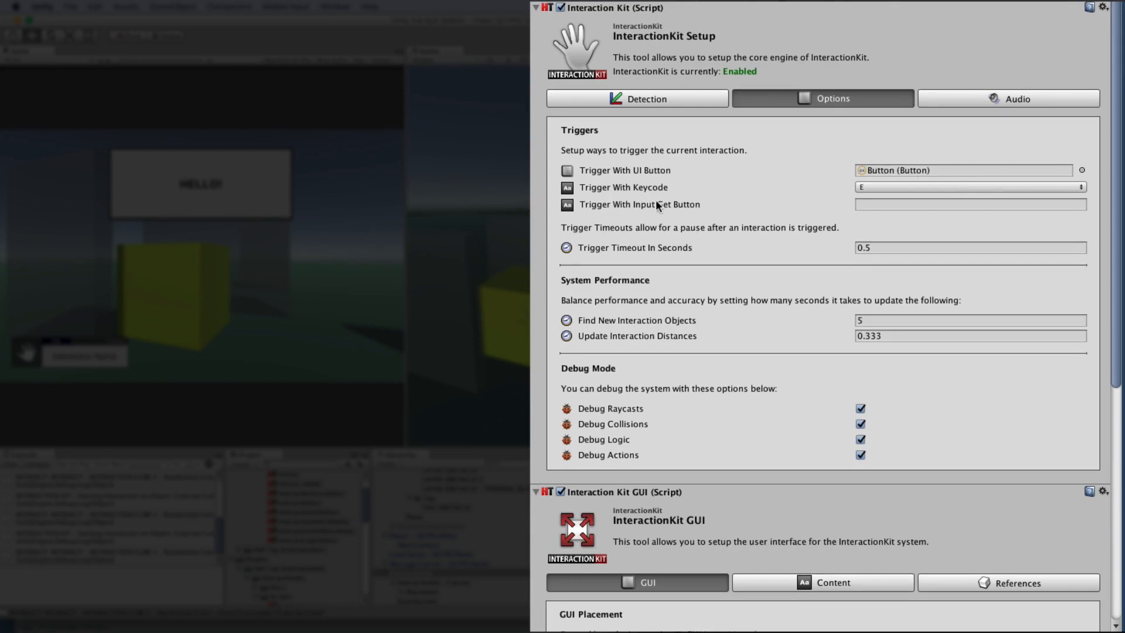
Browse the keycodes offered for Trigger With Keycode without changing it, and review the Input Get Button and remaining options
click(898, 187)
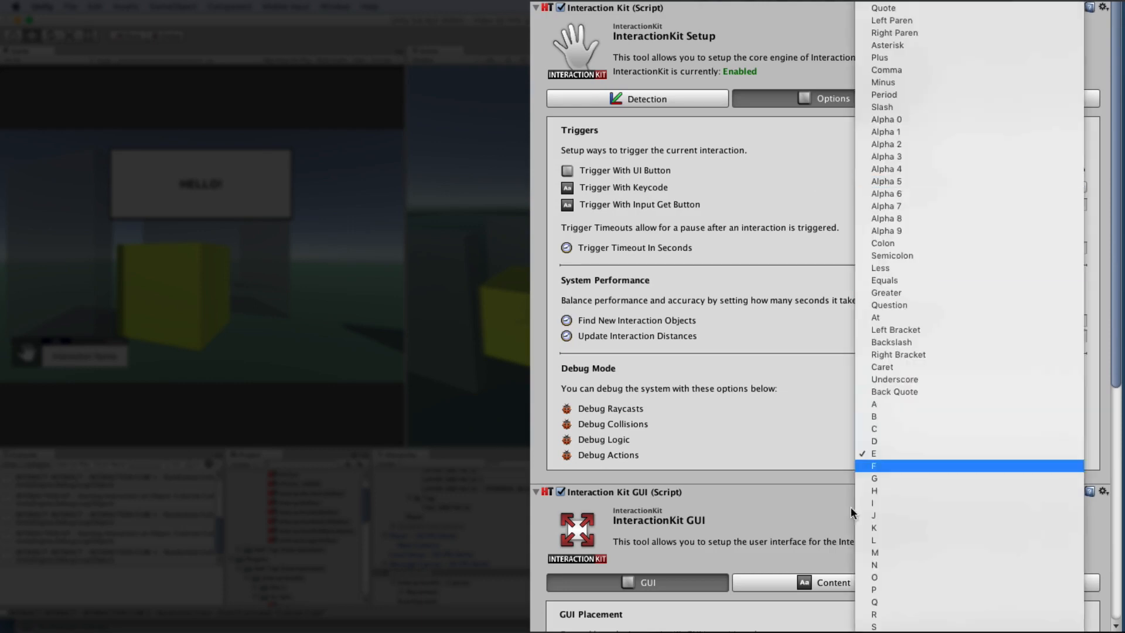
scroll(975, 522, down, 20)
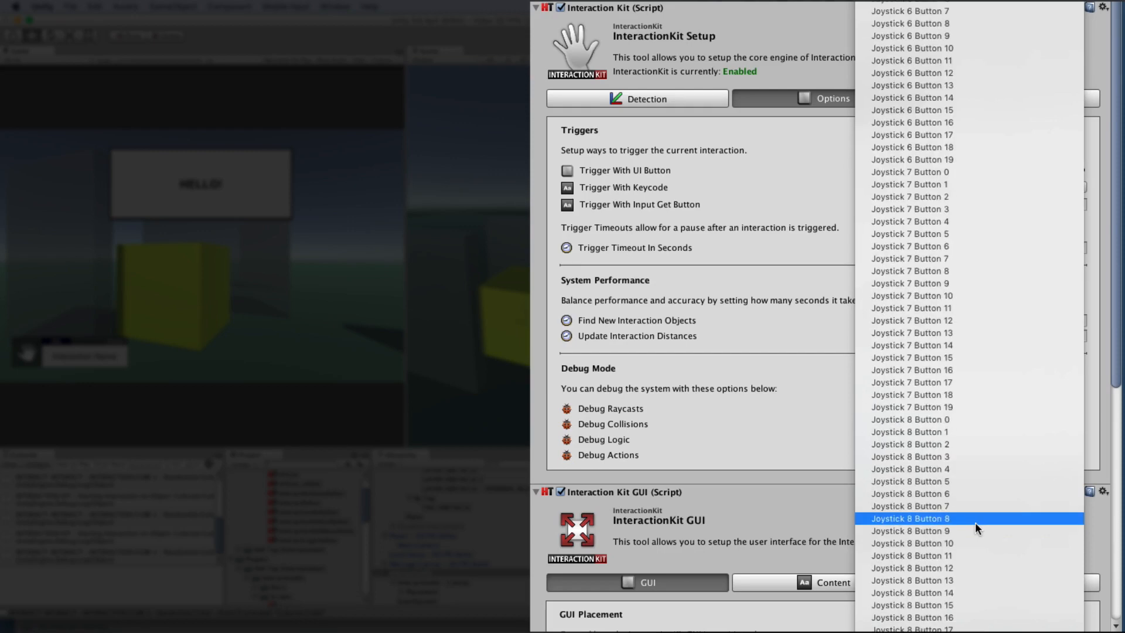
click(694, 385)
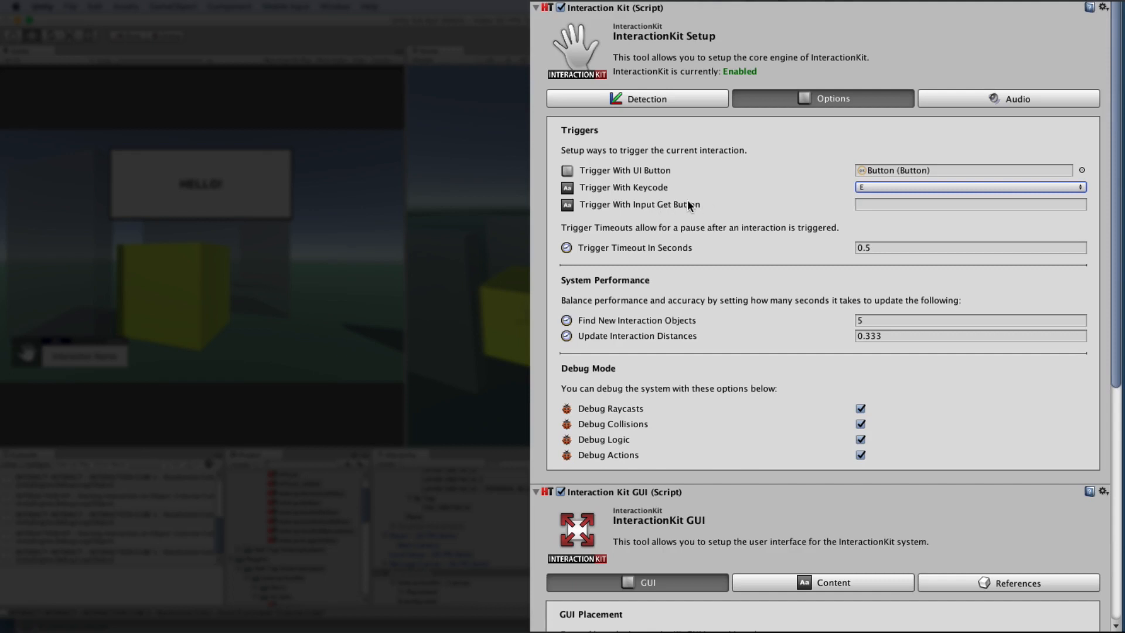
click(878, 205)
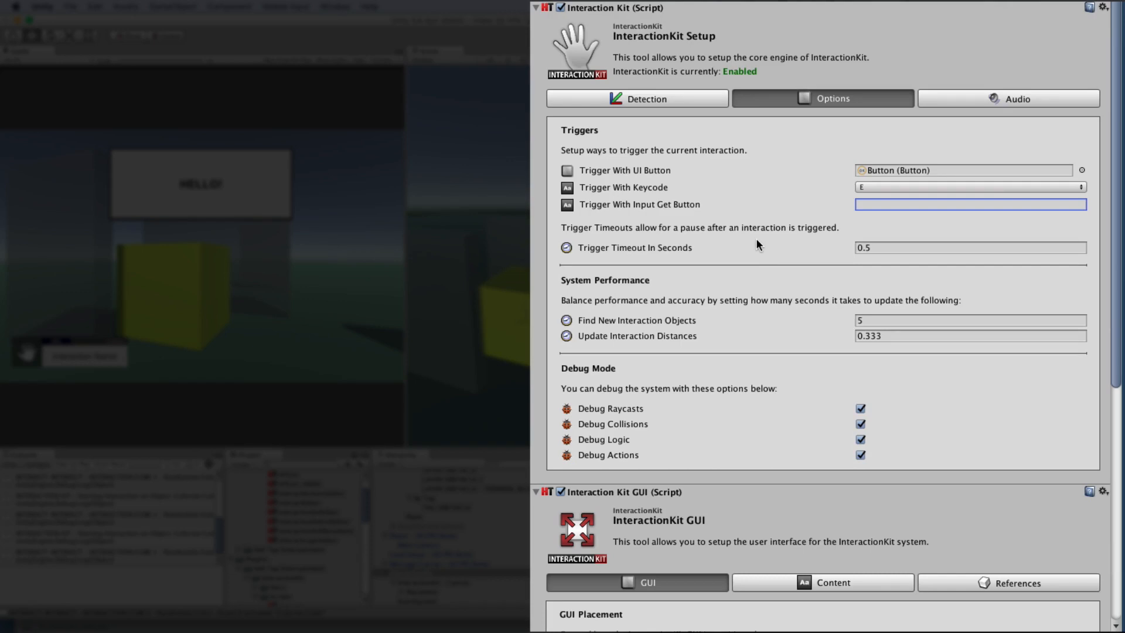
scroll(783, 404, down, 2)
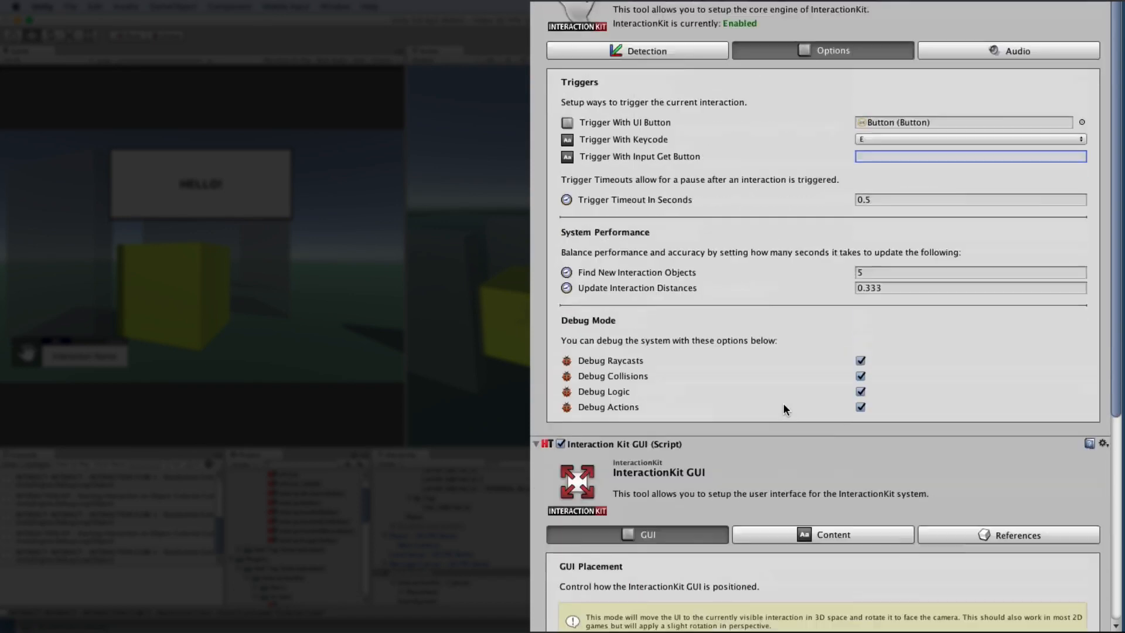
Try 0.2 seconds for Update Interaction Distances, and set it back to 0.333
scroll(783, 404, up, 2)
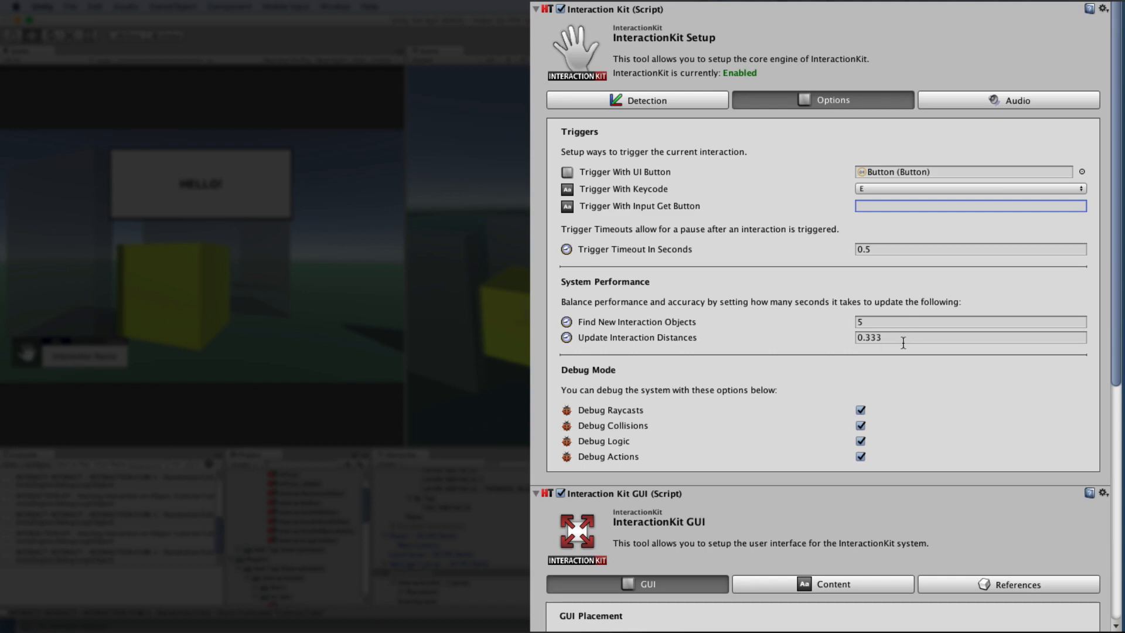
click(865, 340)
text(0.2)
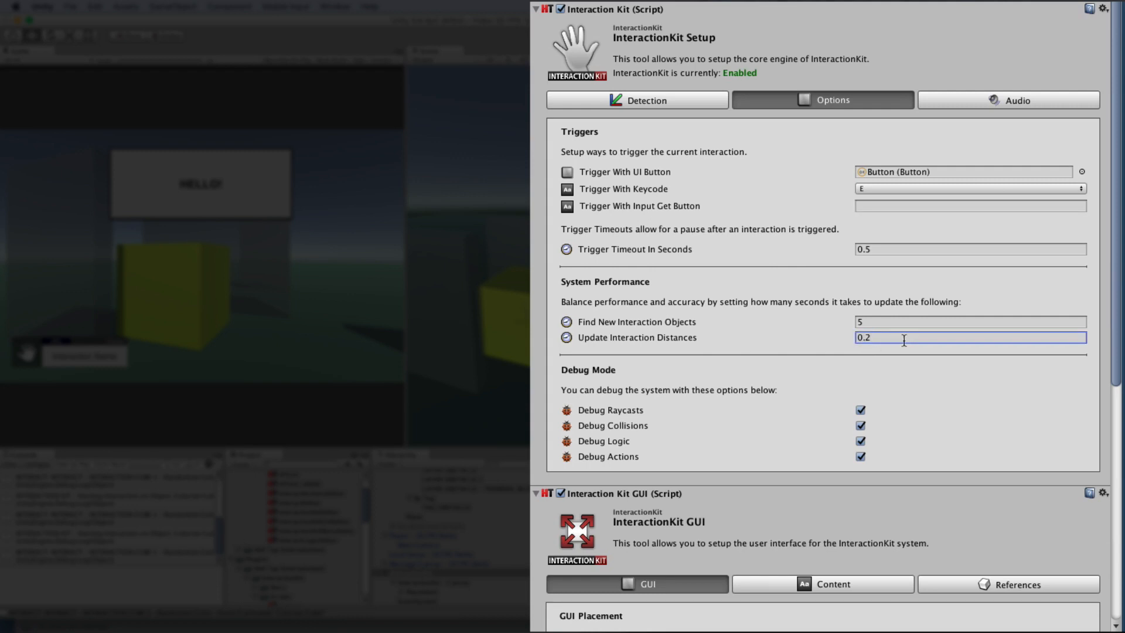
double_click(906, 340)
click(906, 340)
key(BackSpace)
text(333)
Review InteractionKit's audio settings for the Found, Lost and Triggered Interaction events
scroll(716, 321, down, 5)
scroll(716, 321, up, 5)
scroll(717, 322, down, 6)
scroll(716, 321, up, 6)
click(932, 102)
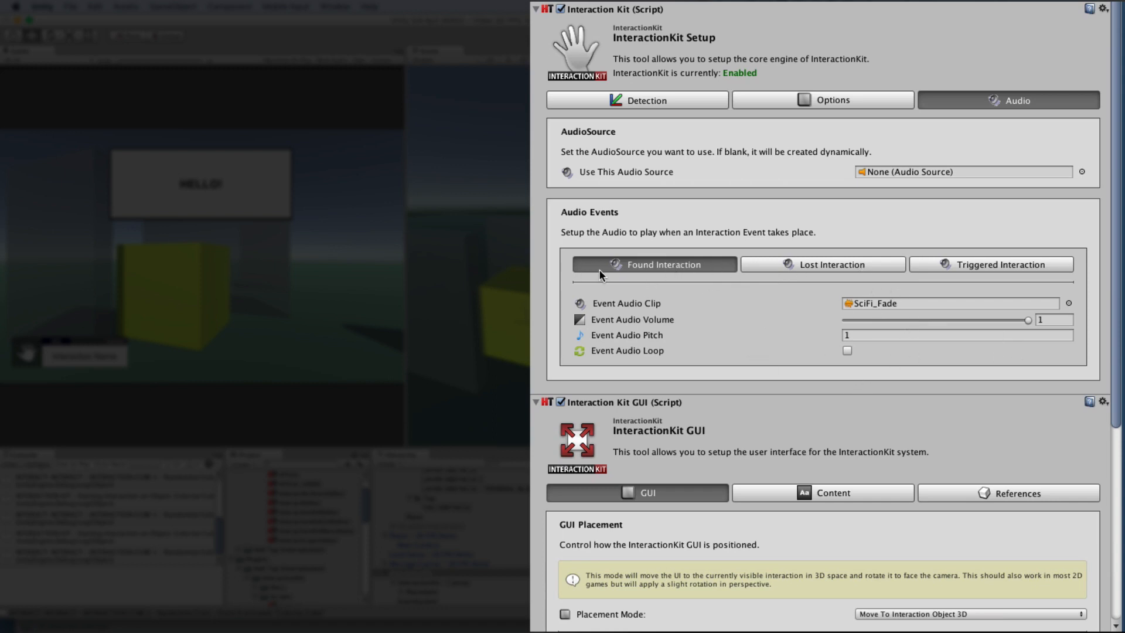
click(814, 265)
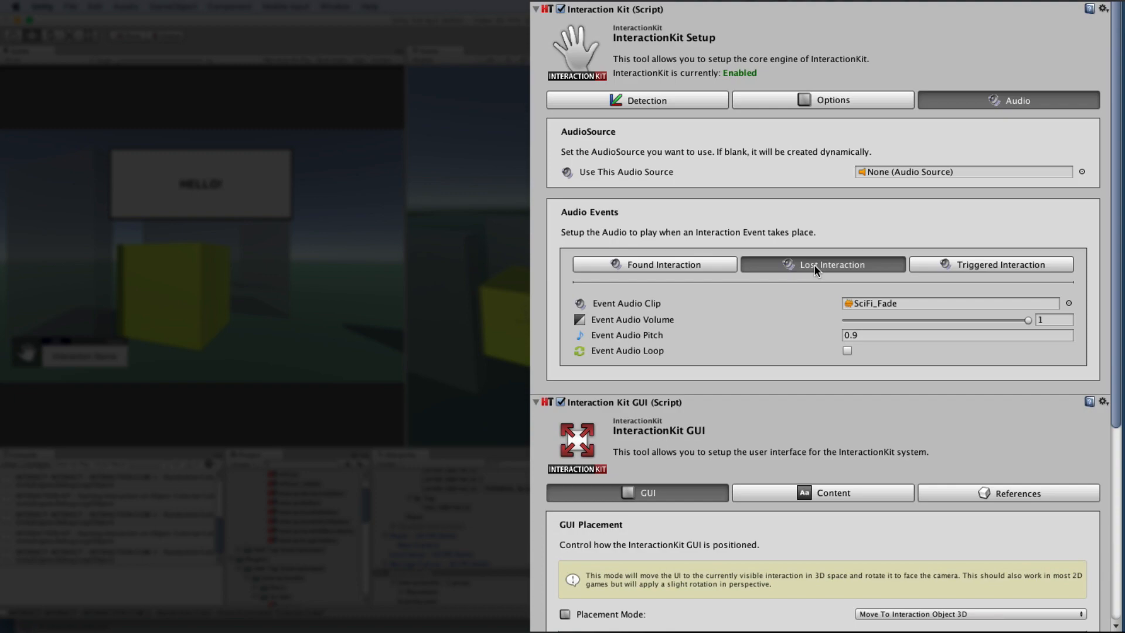
click(978, 264)
click(847, 266)
click(697, 266)
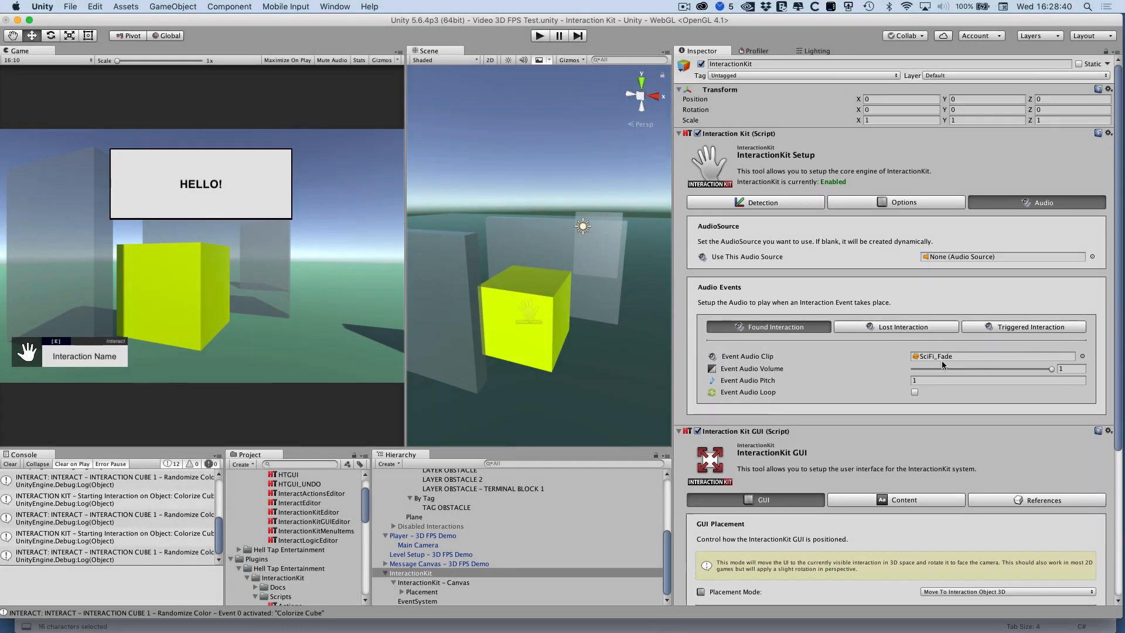
Bring up the InteractionKit GUI's content options, and walk up to the cube in the playing scene
scroll(938, 366, down, 3)
scroll(937, 368, down, 3)
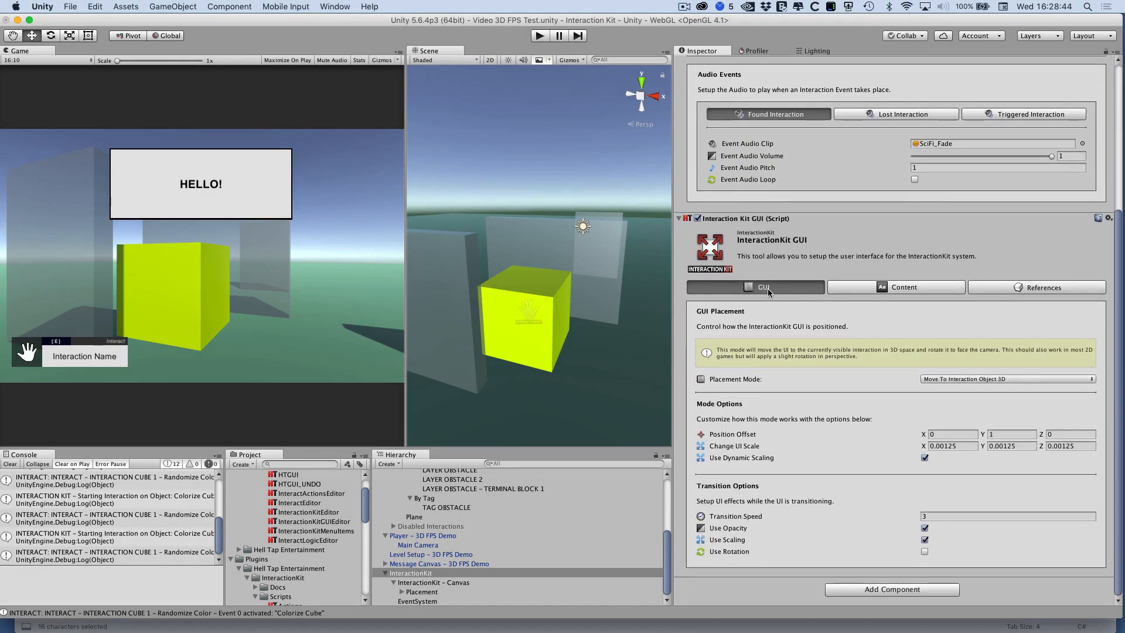
click(870, 286)
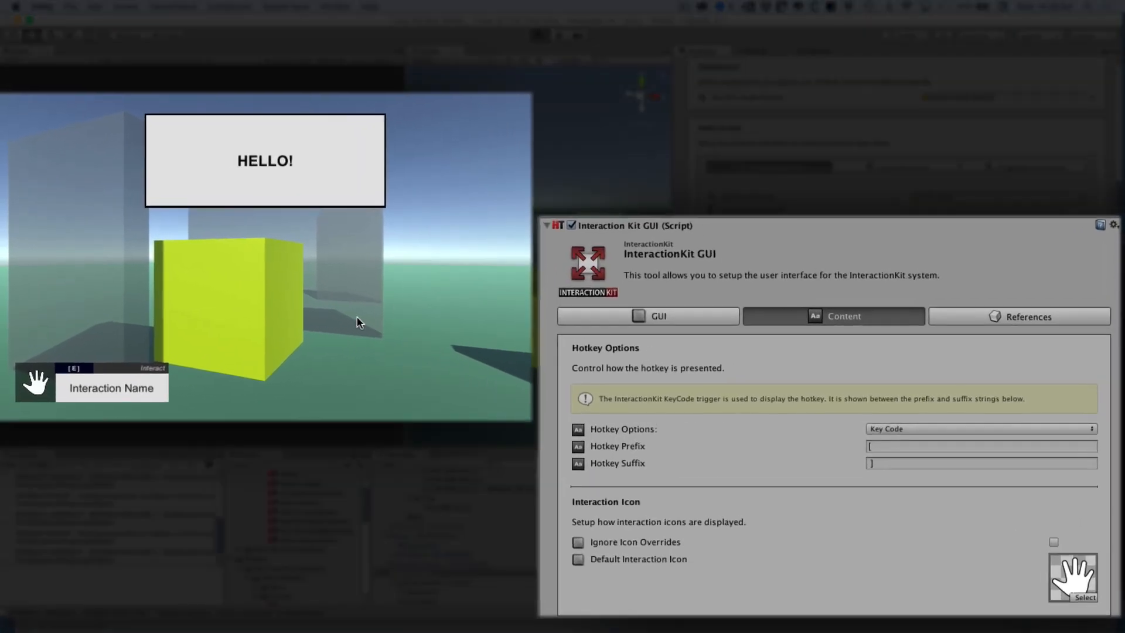
key(w)
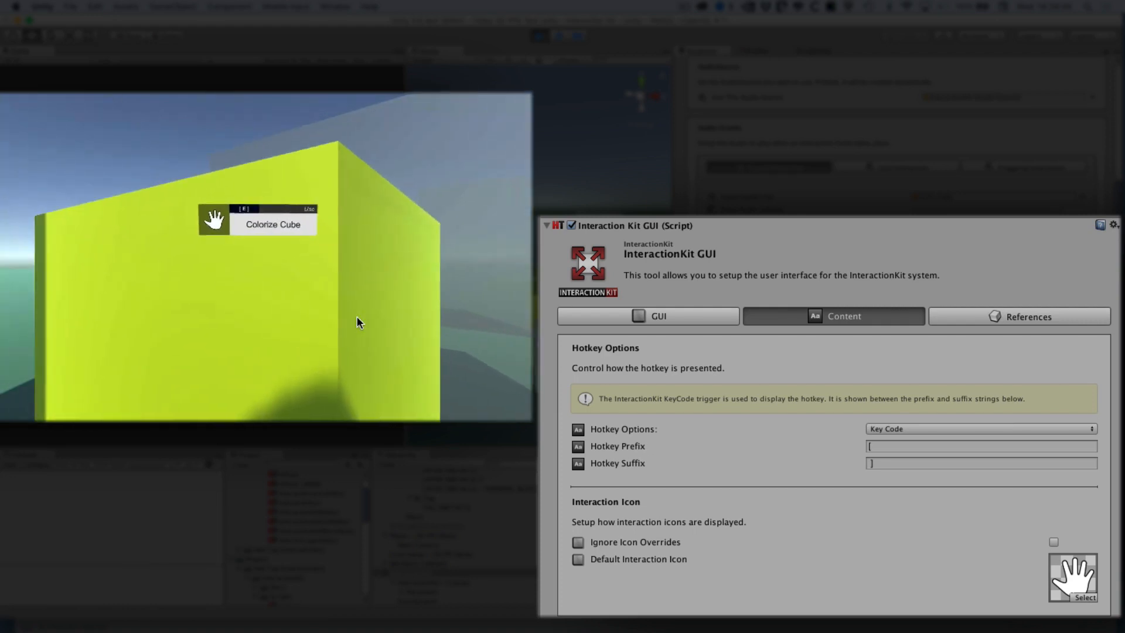
key(w)
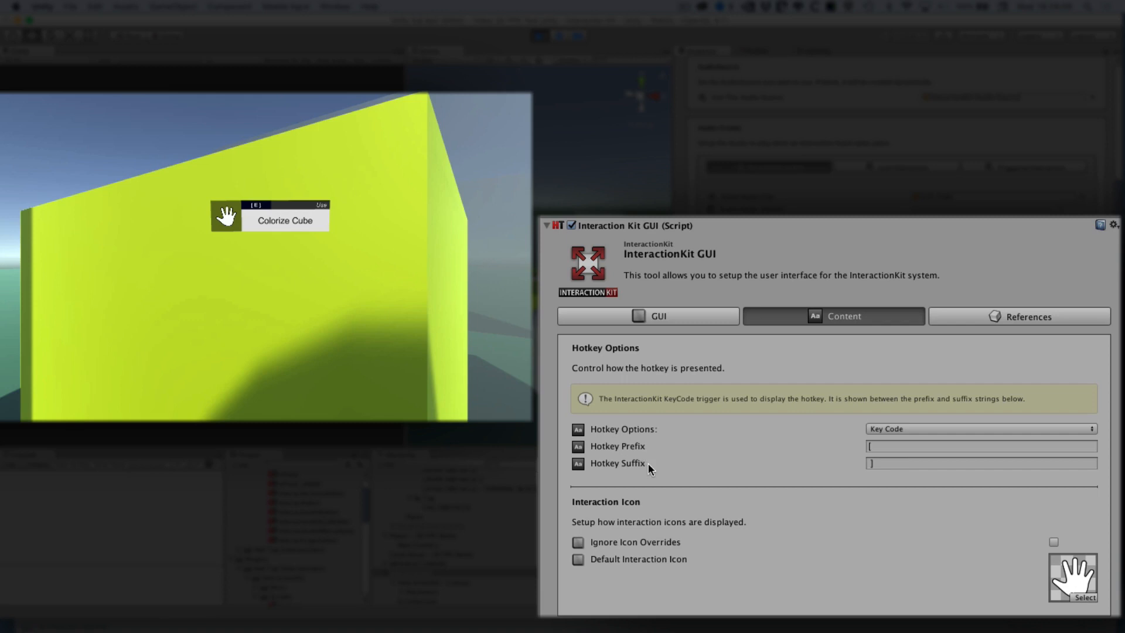
Try "[ -" and "AAA" as the Hotkey Prefix, and set it back to "["
click(909, 447)
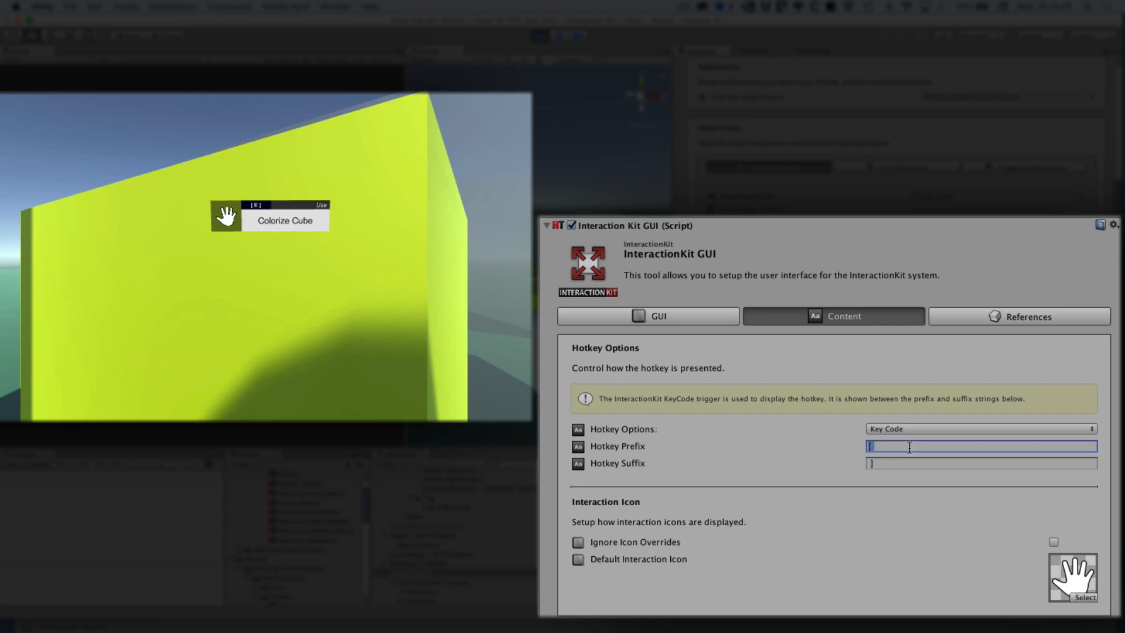
text(-)
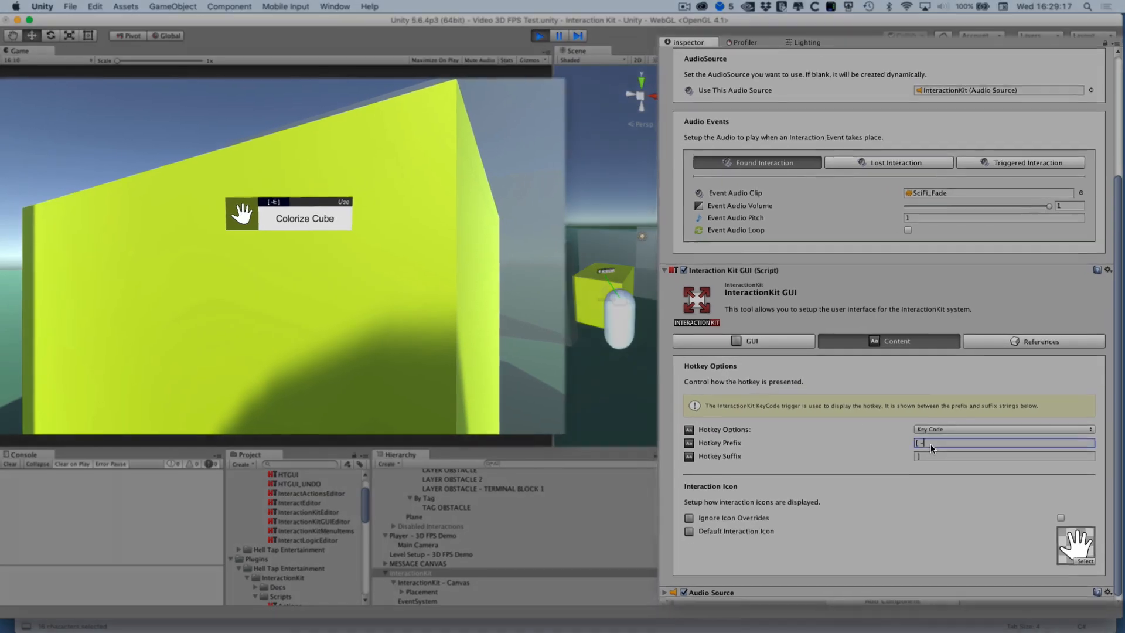
click(936, 441)
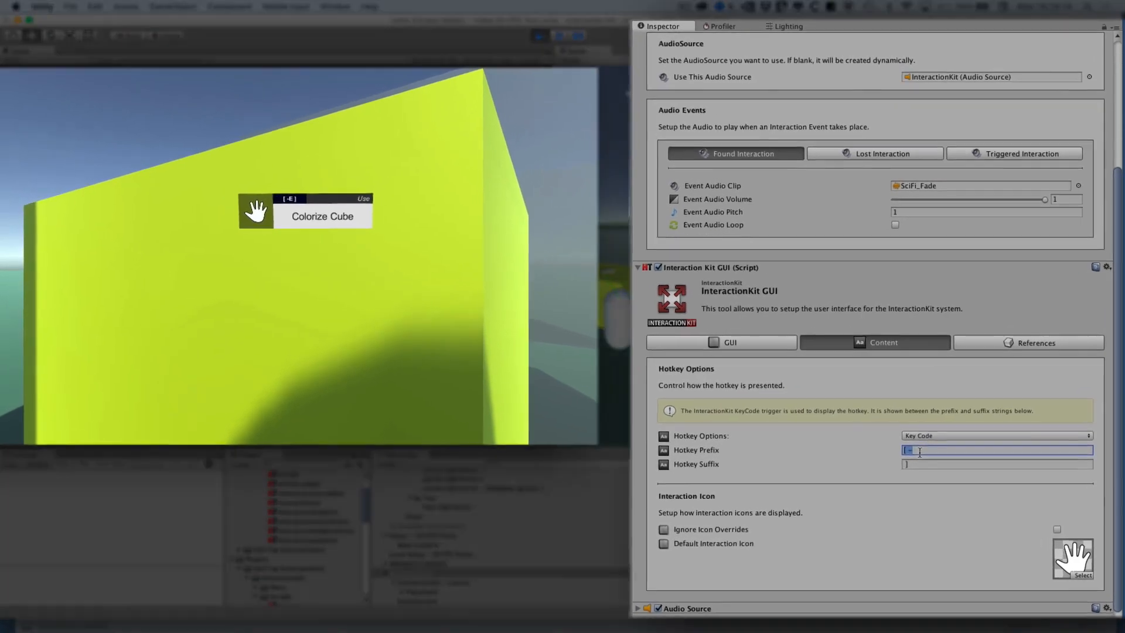
text(AAA)
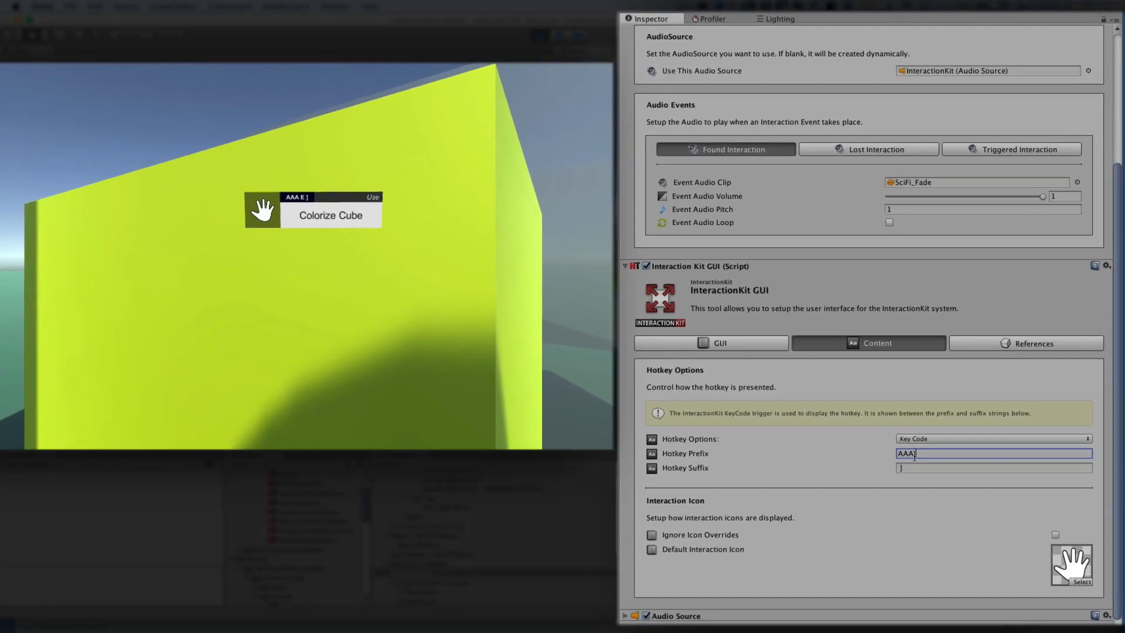
key(BackSpace)
key(BackSpace)
key(BackSpace)
text([)
Examine the Hotkey Options choices without changing them, and compare them with the keycode and button triggers in InteractionKit's options
click(908, 440)
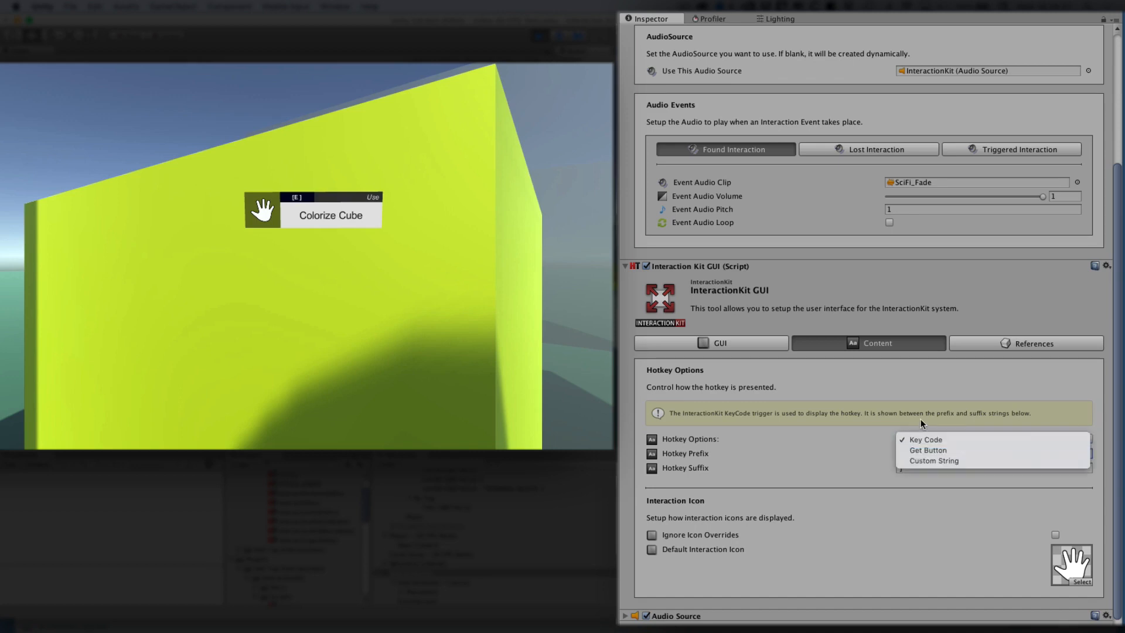
click(923, 438)
scroll(938, 283, up, 5)
scroll(969, 531, down, 4)
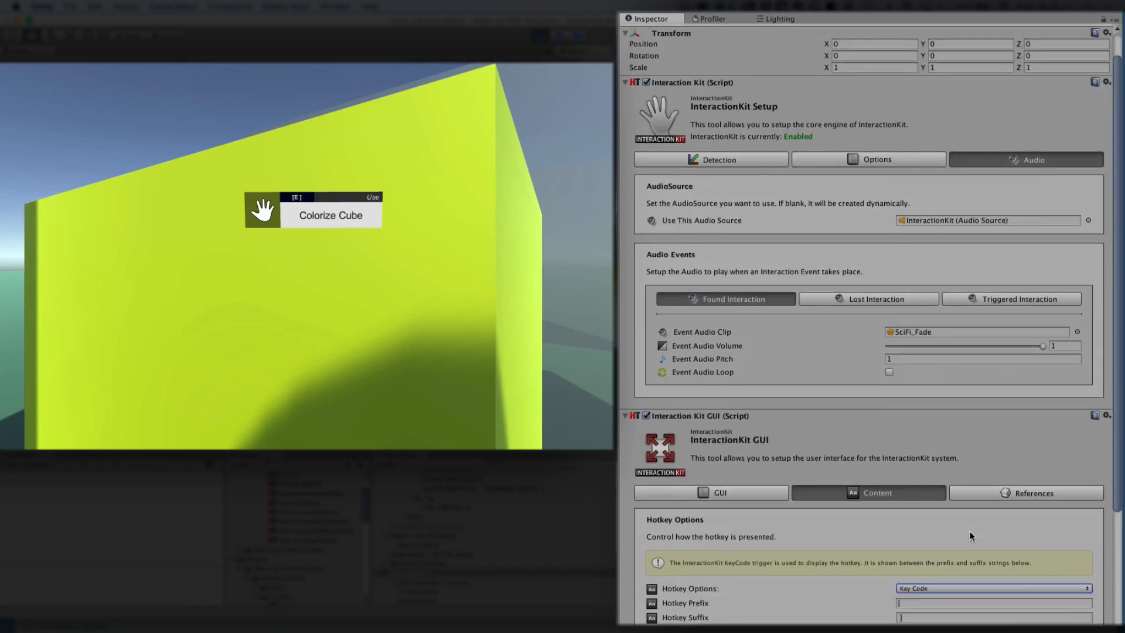
click(916, 462)
click(914, 463)
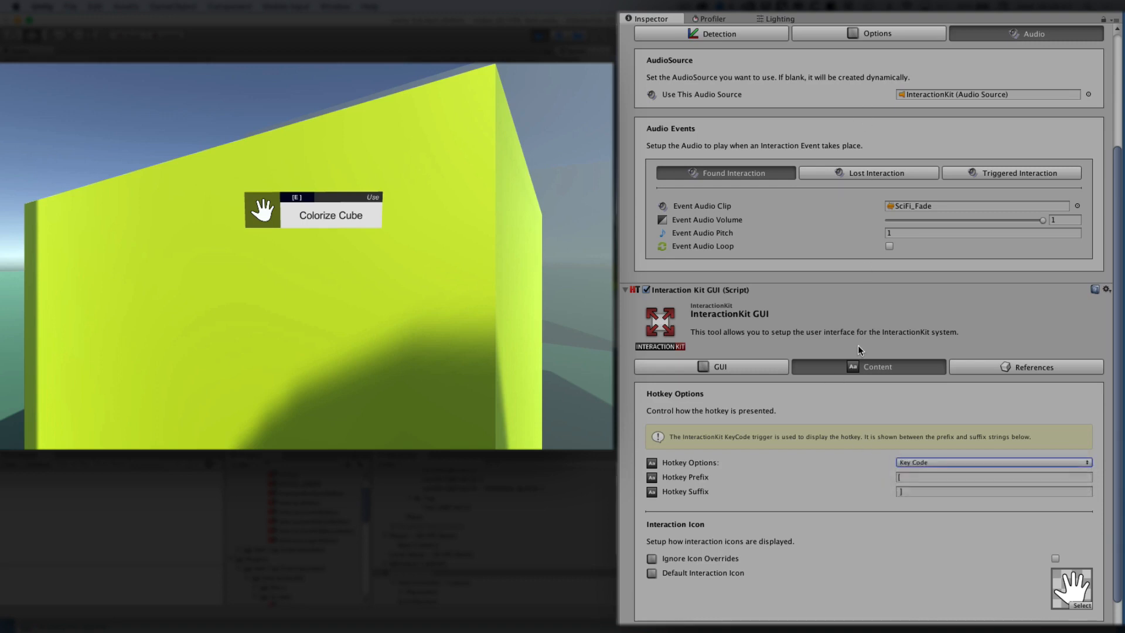
scroll(858, 345, up, 3)
click(877, 187)
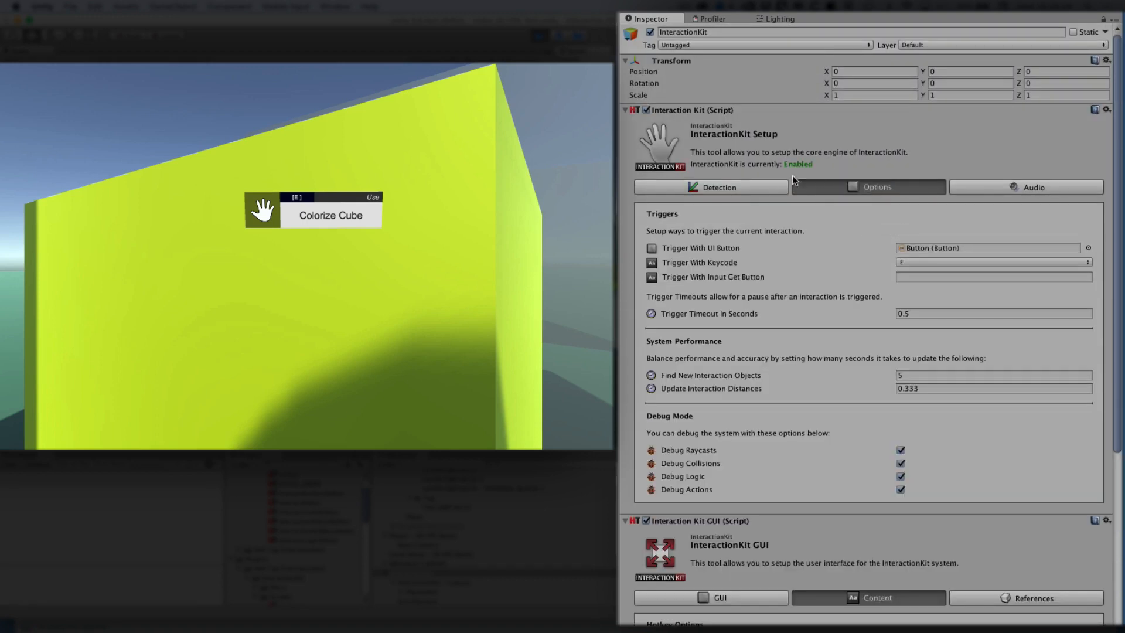
scroll(715, 261, up, 1)
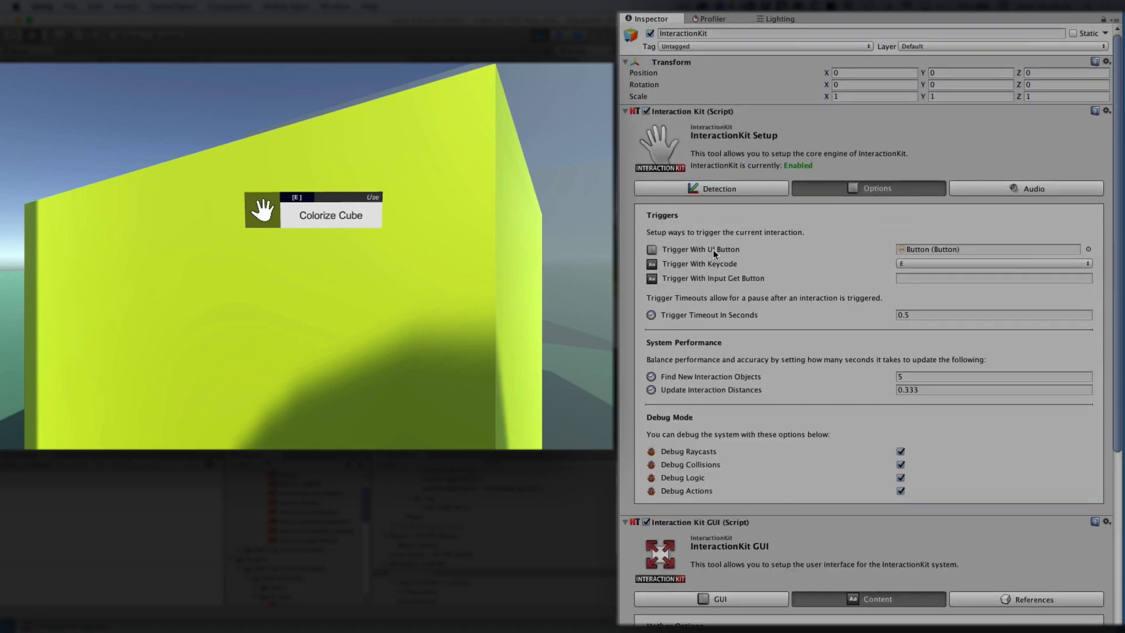
scroll(855, 367, down, 5)
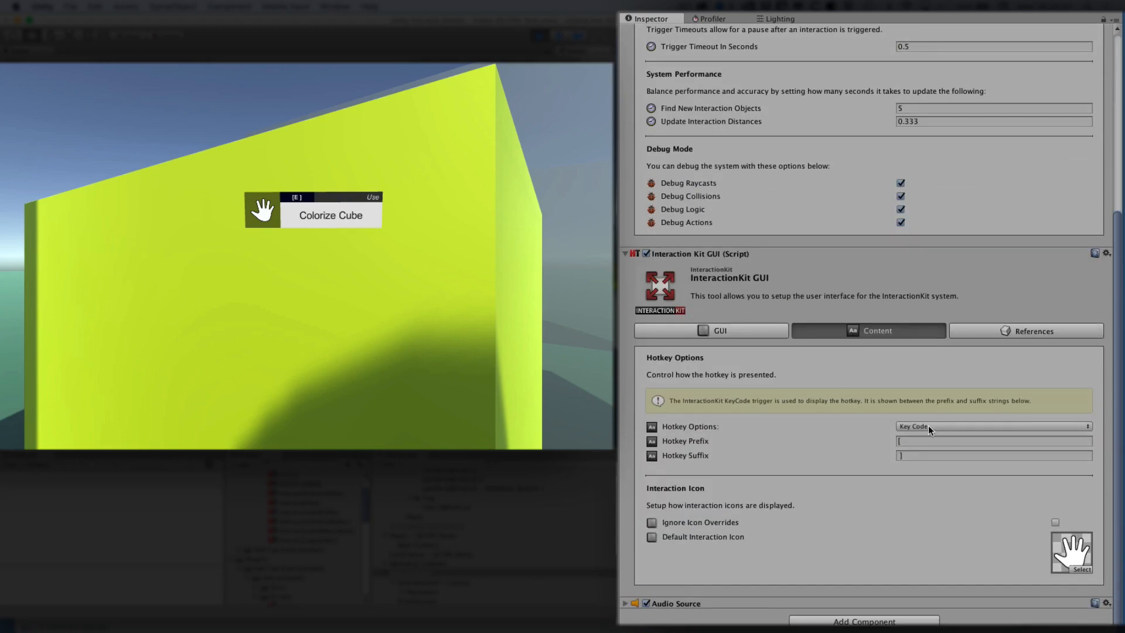
scroll(929, 426, up, 5)
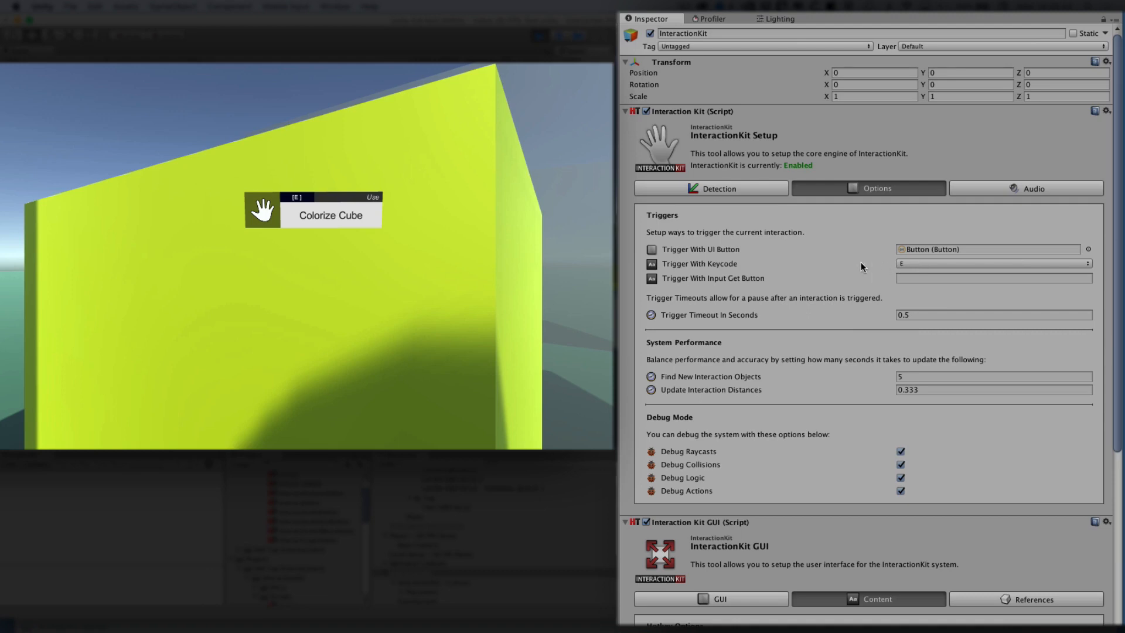
scroll(894, 447, down, 4)
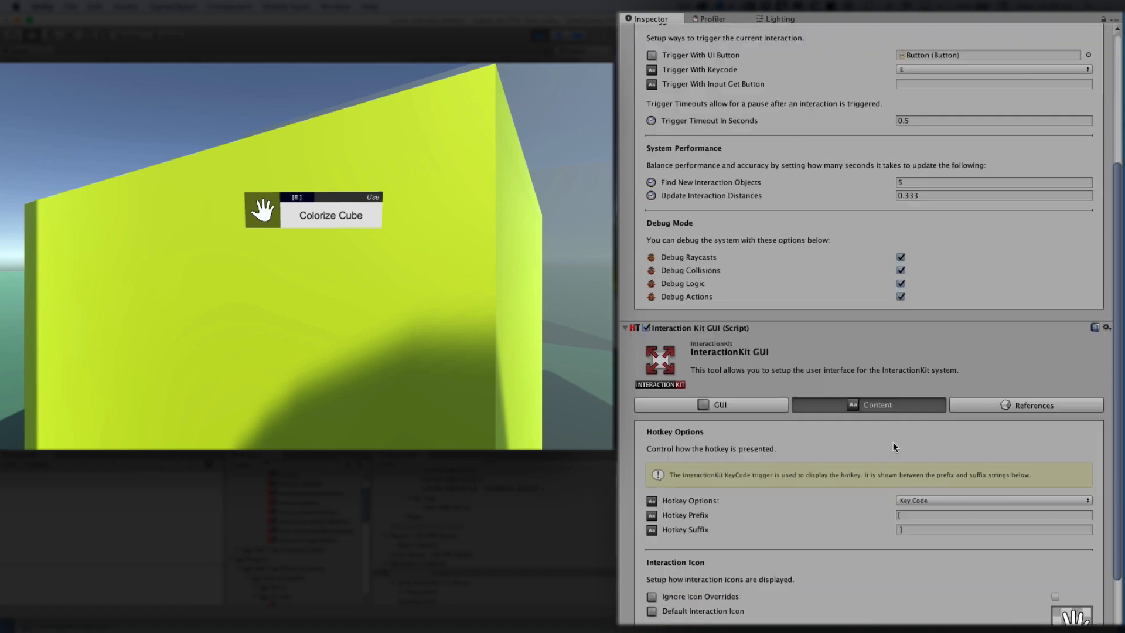
Switch Hotkey Options to Get Button, and check the Trigger With Input Get Button setting
click(907, 502)
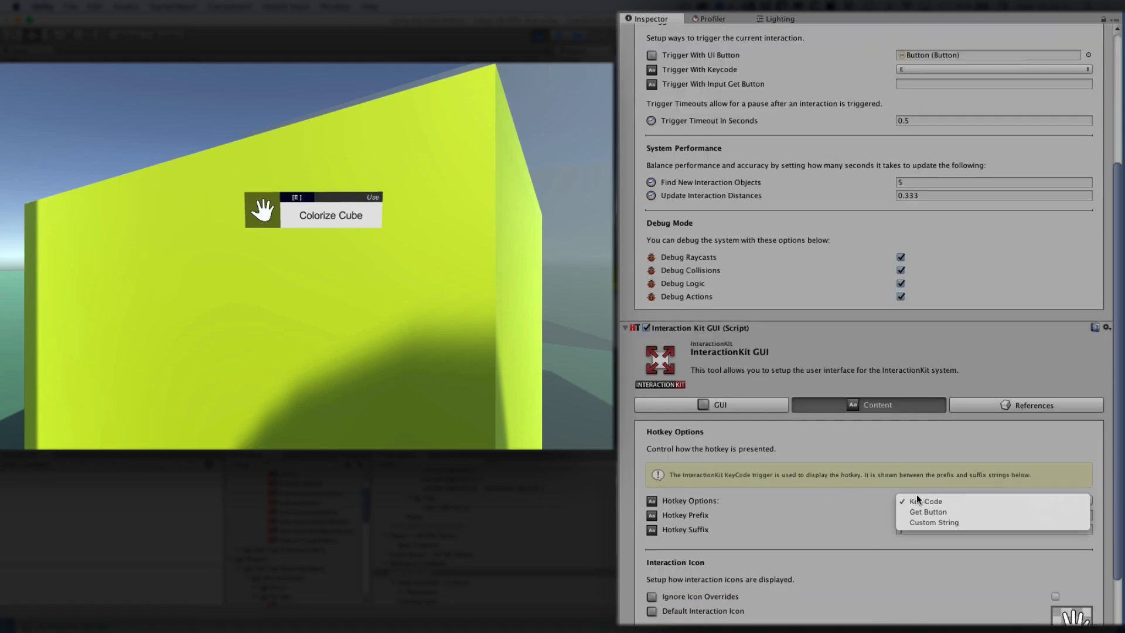
click(966, 511)
scroll(927, 340, up, 5)
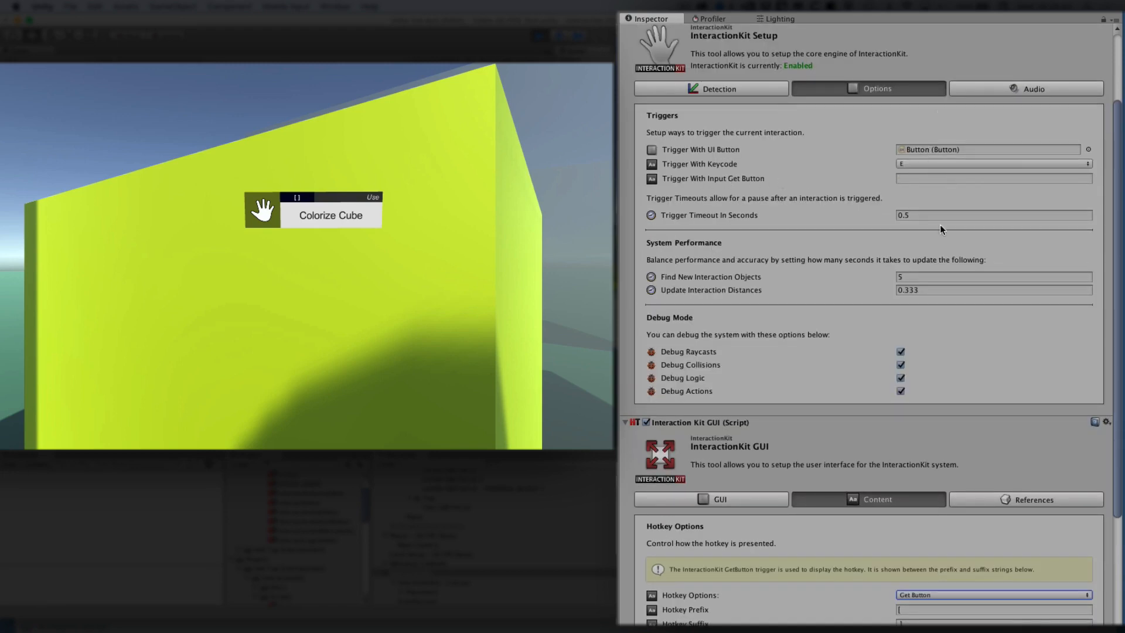
scroll(938, 477, down, 8)
Try a Custom String hotkey with the text "HEllo", clear the text, and set Hotkey Options back to Key Code
click(934, 426)
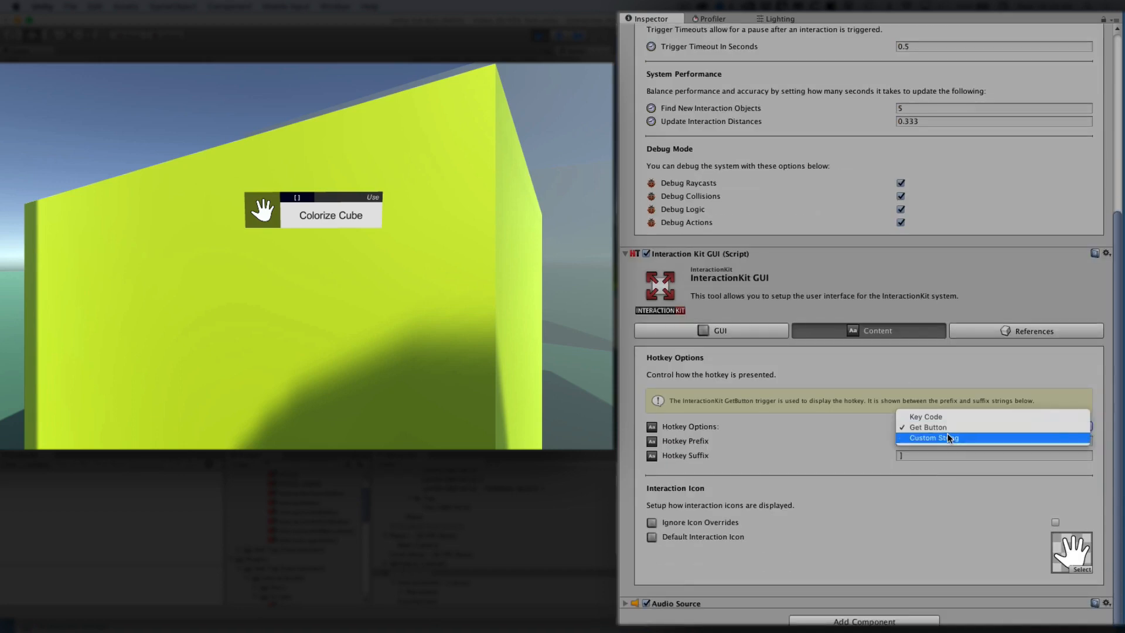
click(948, 442)
click(913, 455)
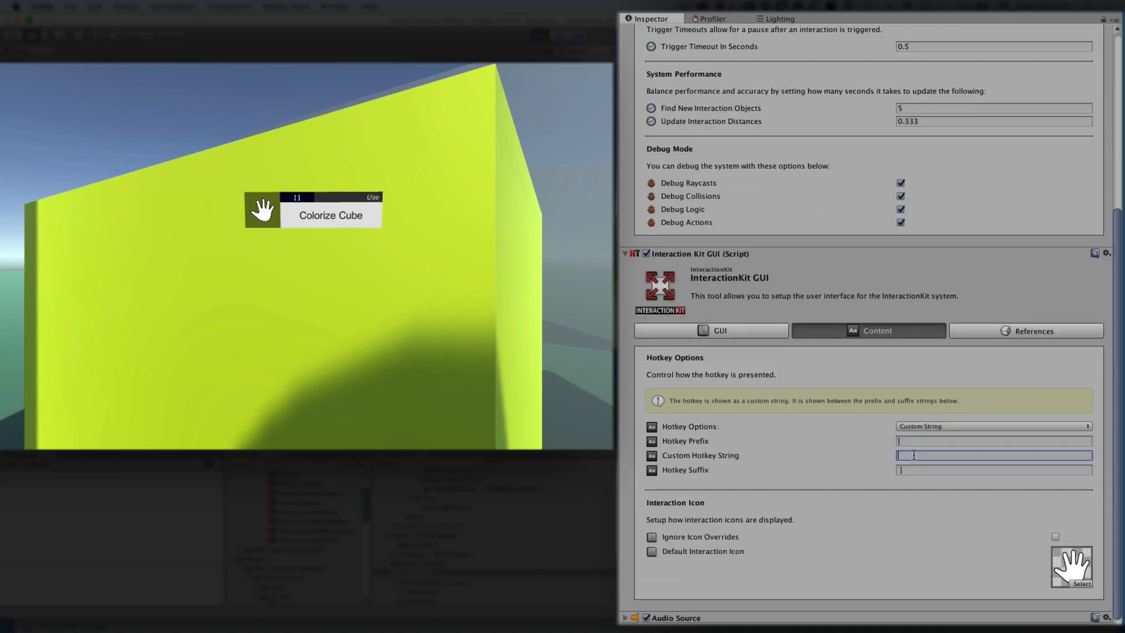
text(HEllo)
key(BackSpace)
key(BackSpace)
key(BackSpace)
key(BackSpace)
key(BackSpace)
click(918, 426)
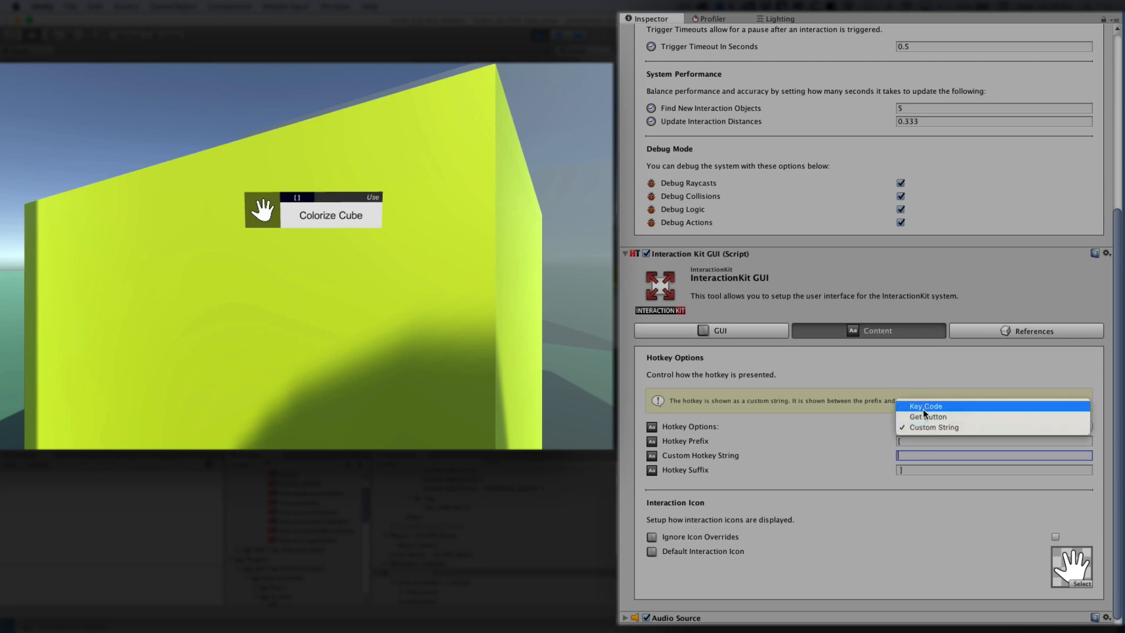
click(989, 426)
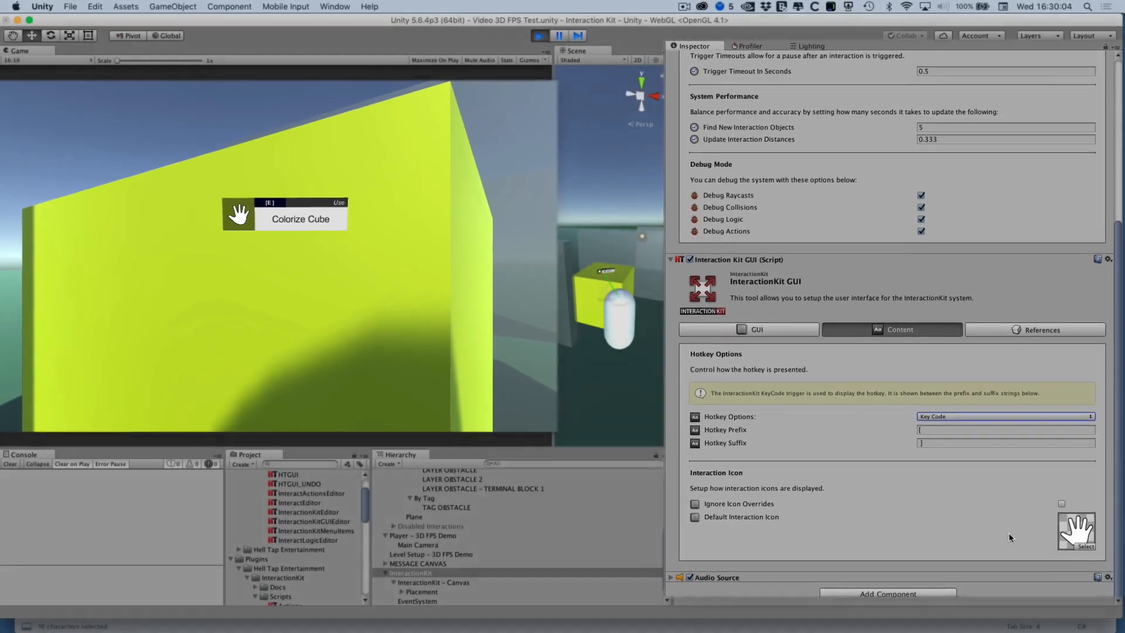
Set the Default Interaction Icon to QuickCartoonPlayer, and step away from the cube and back to refresh the prompt
click(1086, 546)
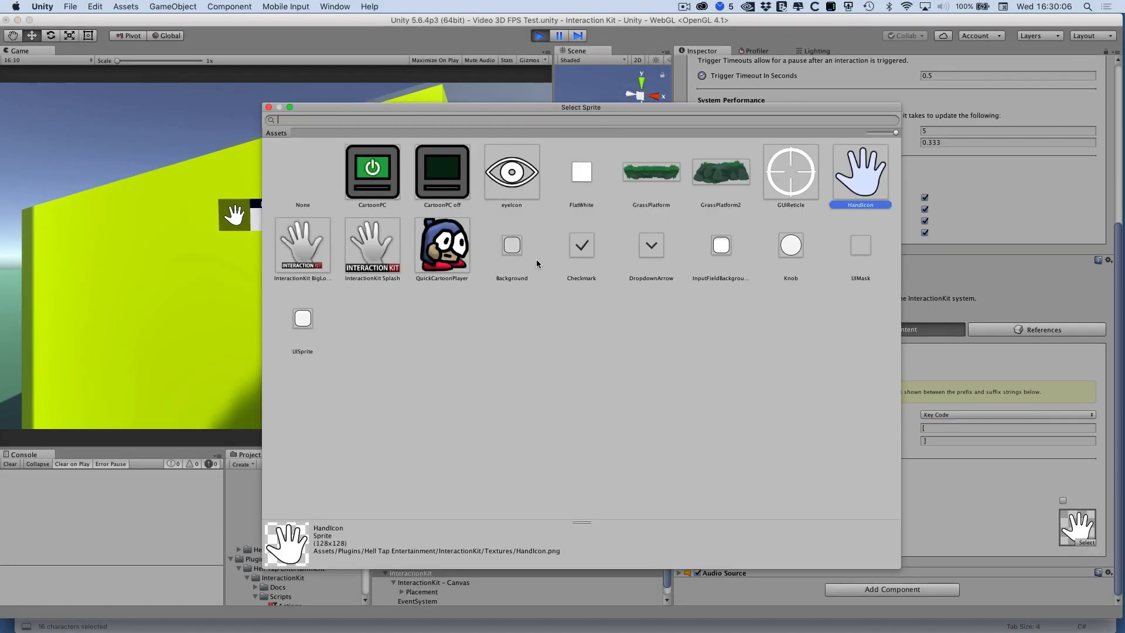
double_click(444, 254)
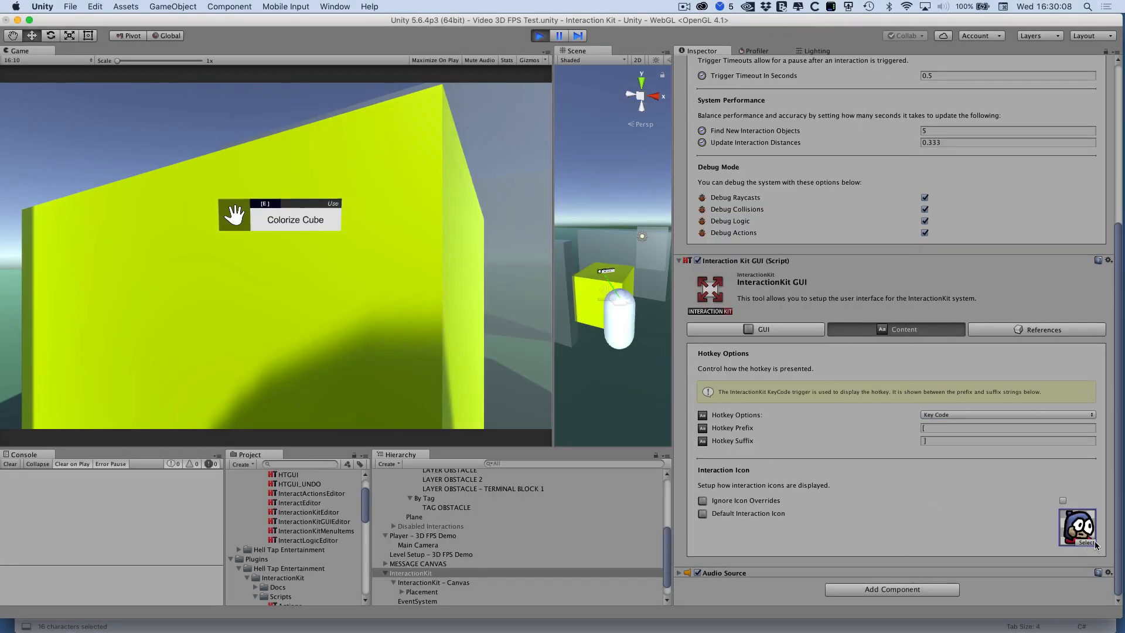
click(441, 313)
key(s)
key(w)
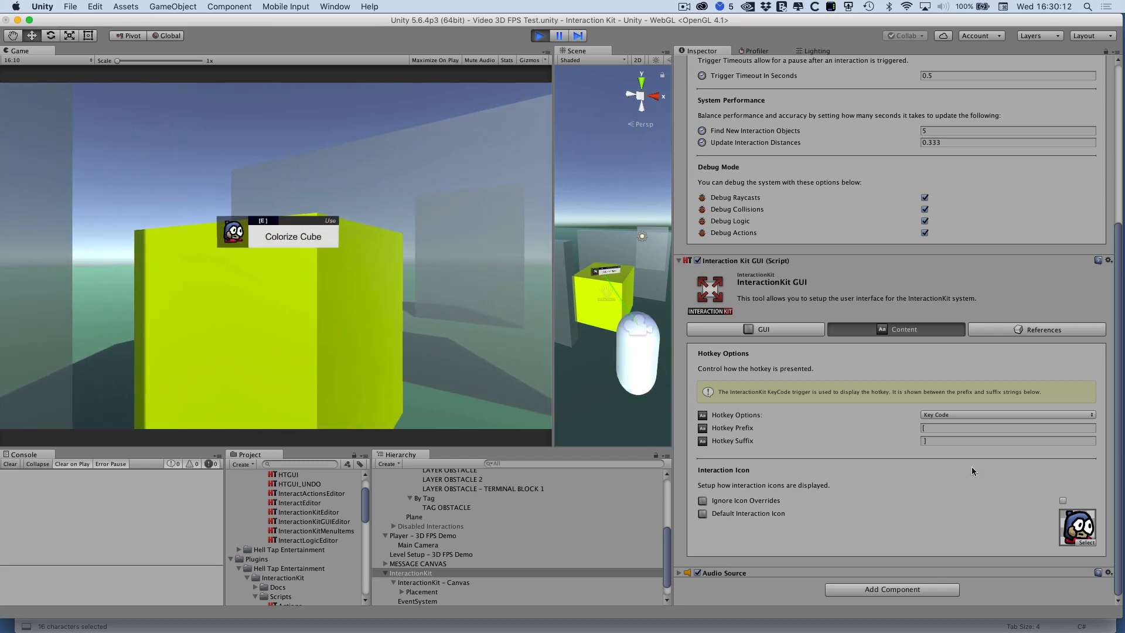
Set the Default Interaction Icon to HandIcon, and move around the cube to refresh the prompt
click(1089, 540)
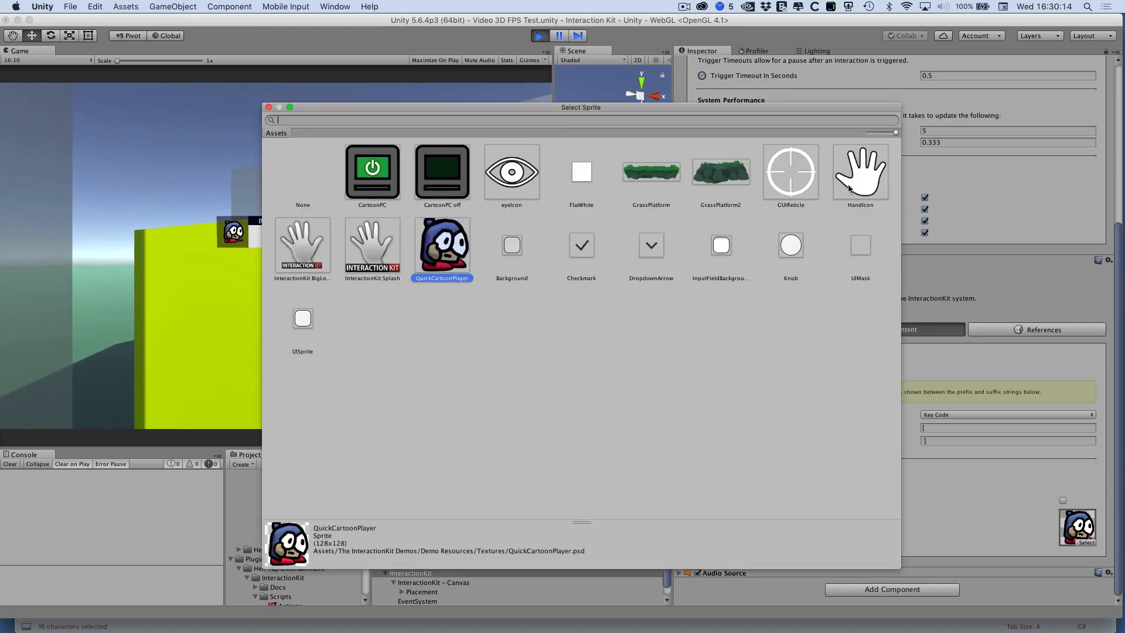
double_click(848, 189)
click(213, 355)
key(s)
key(w)
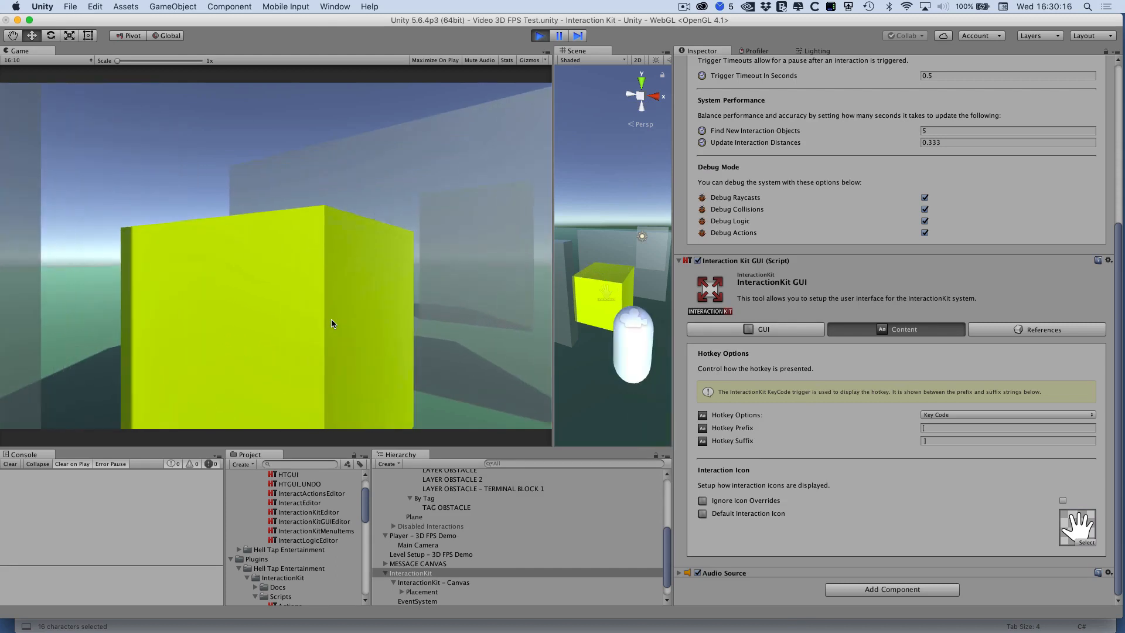
key(s)
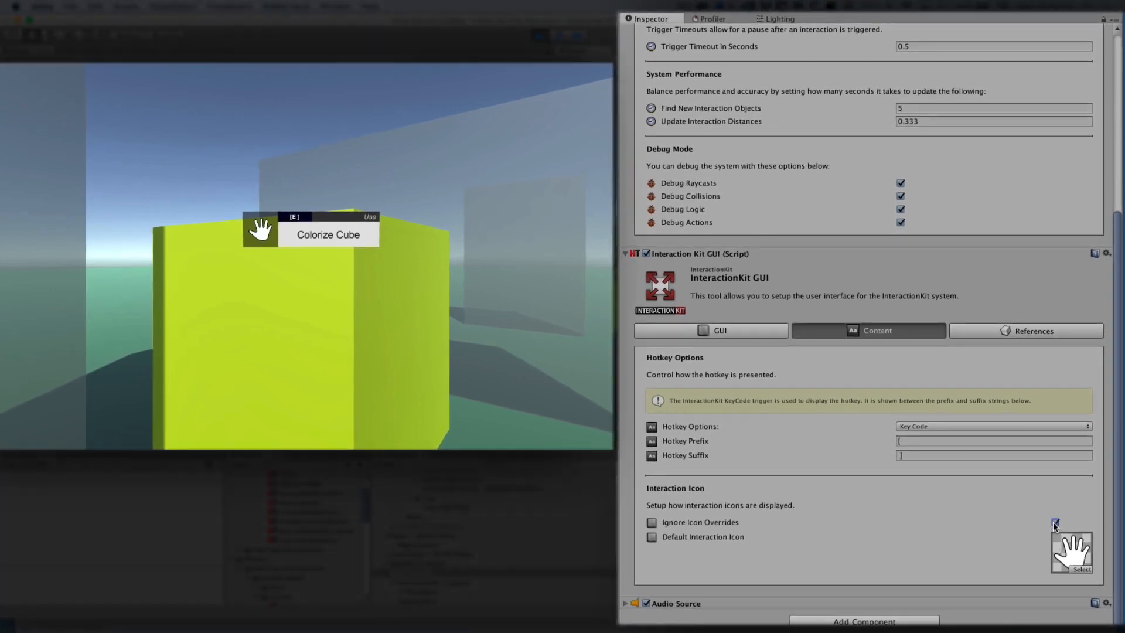
Turn Ignore Icon Overrides on and back off
click(1055, 523)
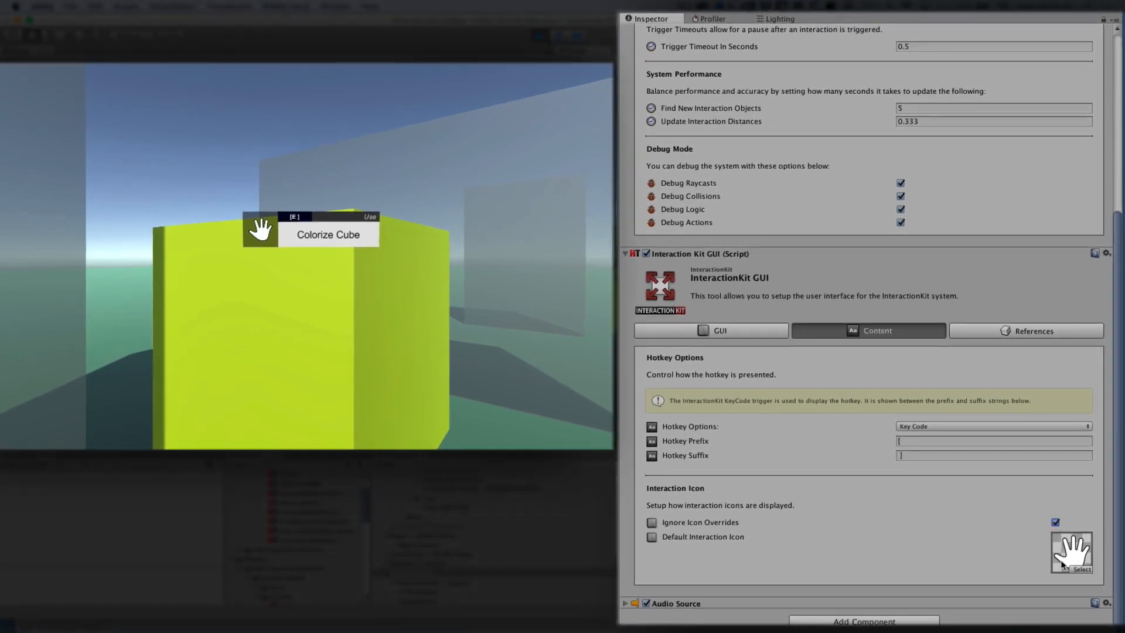
click(1056, 523)
Review the GUI's object, UI text and main camera references, and return to the GUI placement settings
click(1016, 332)
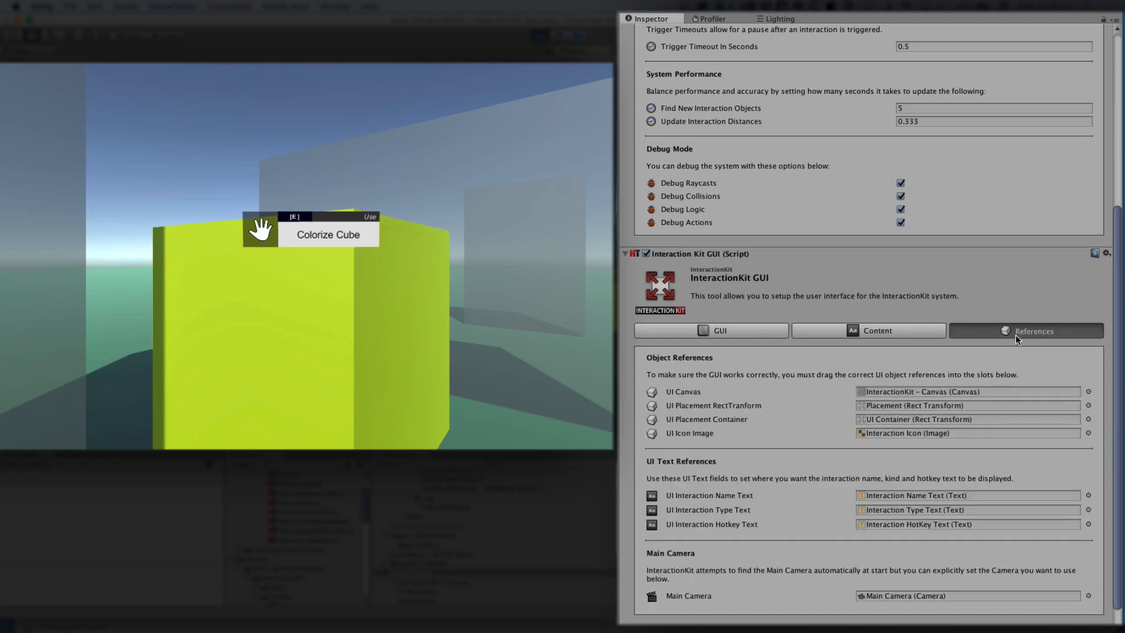
scroll(938, 411, down, 1)
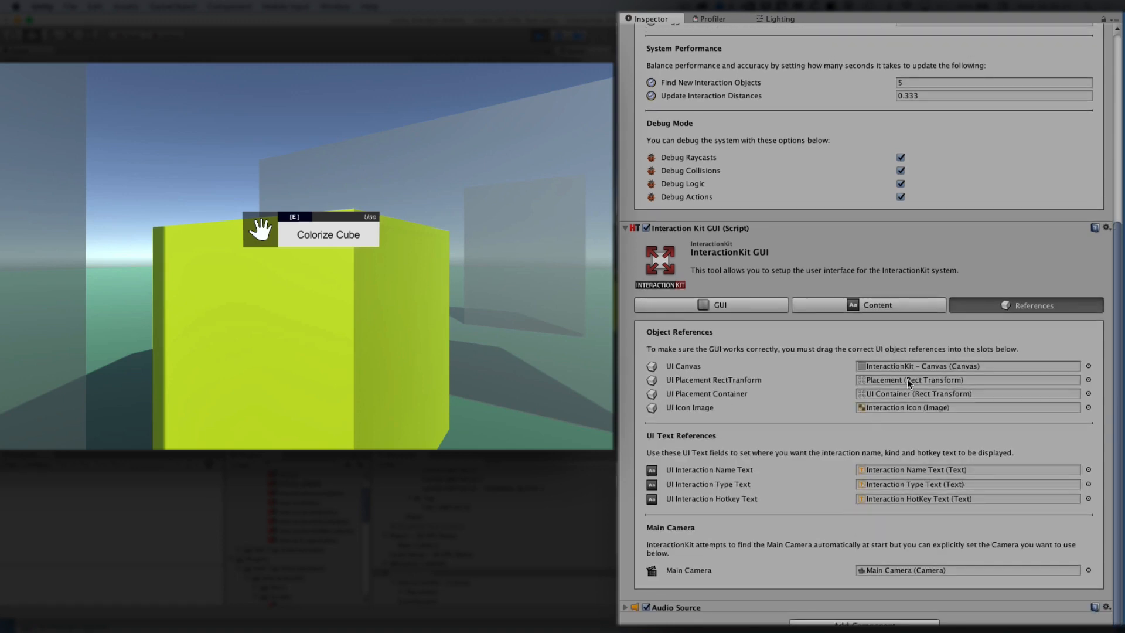
scroll(878, 522, down, 1)
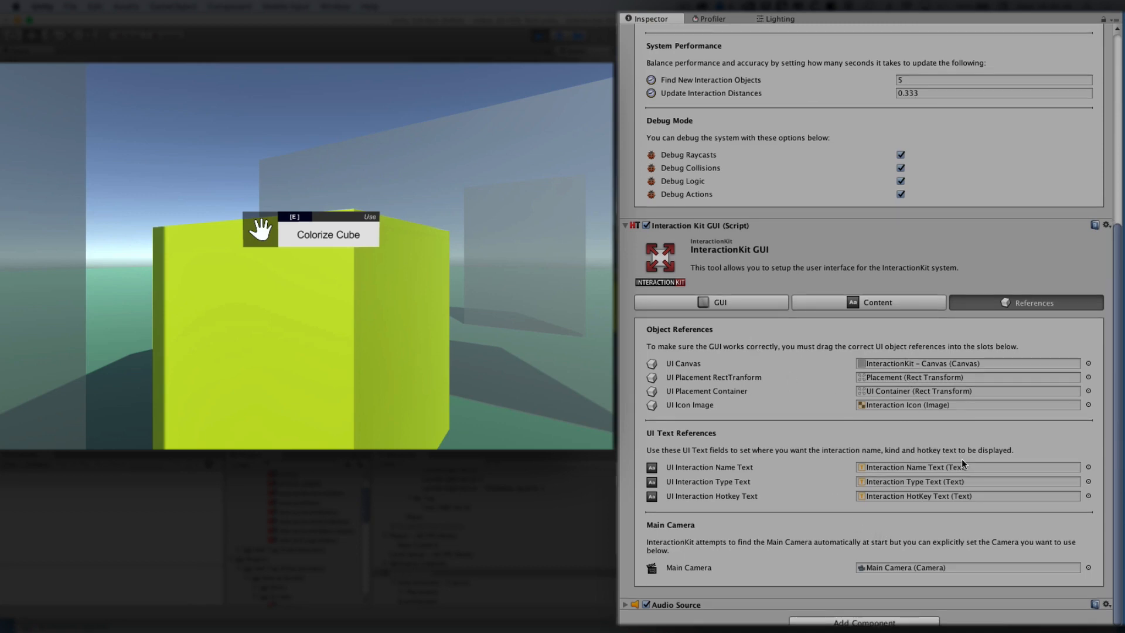
scroll(942, 339, down, 1)
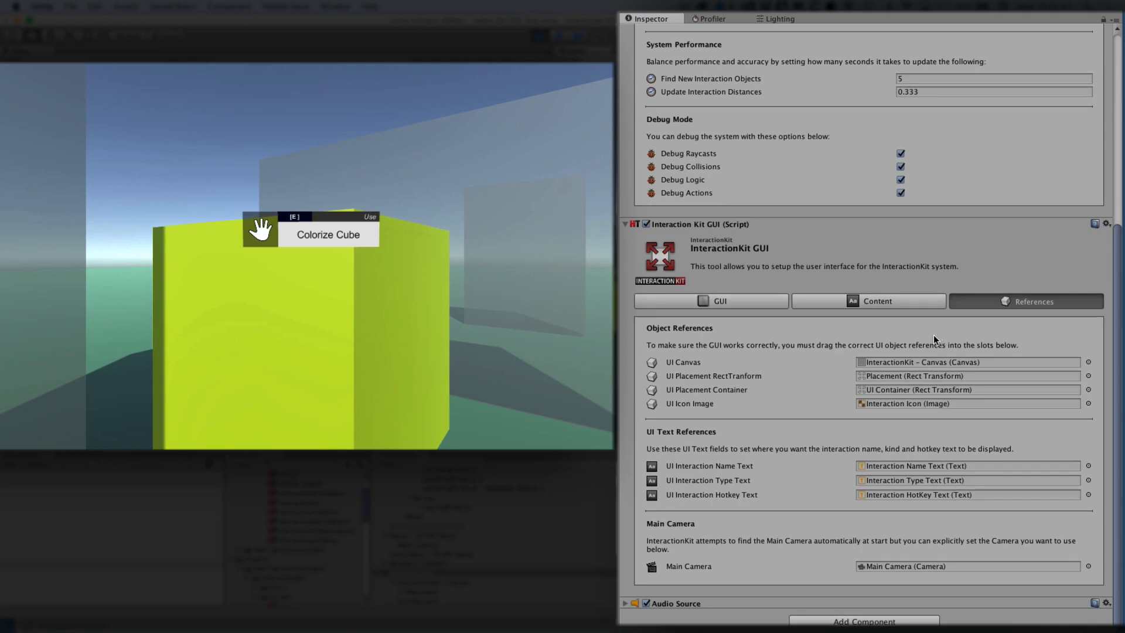
click(879, 302)
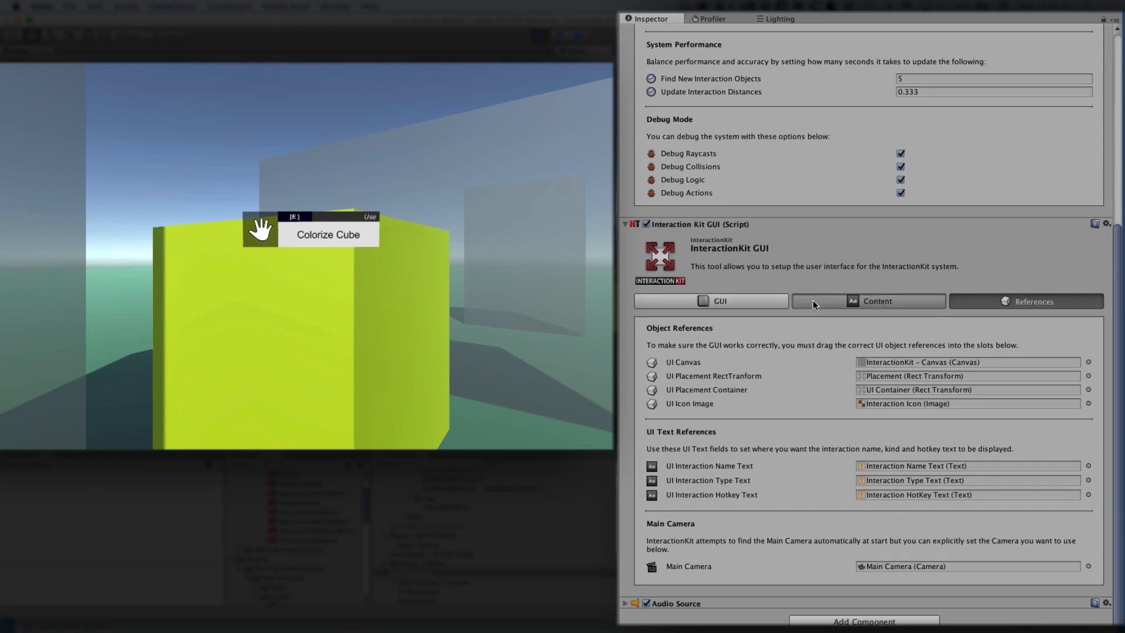
click(743, 326)
scroll(841, 543, up, 5)
scroll(841, 543, up, 3)
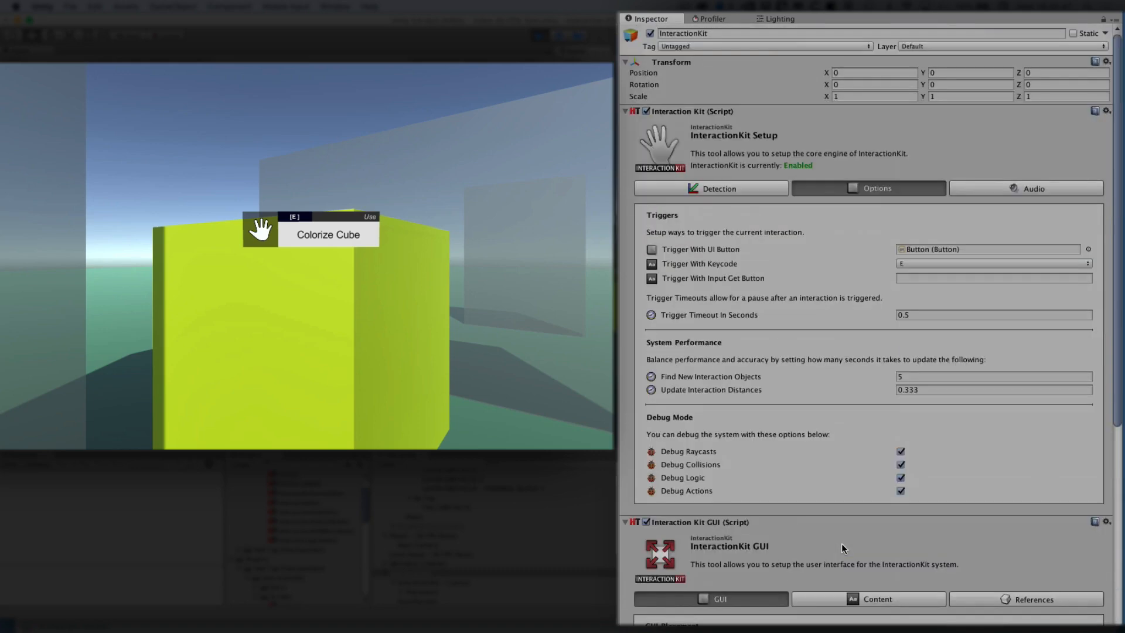